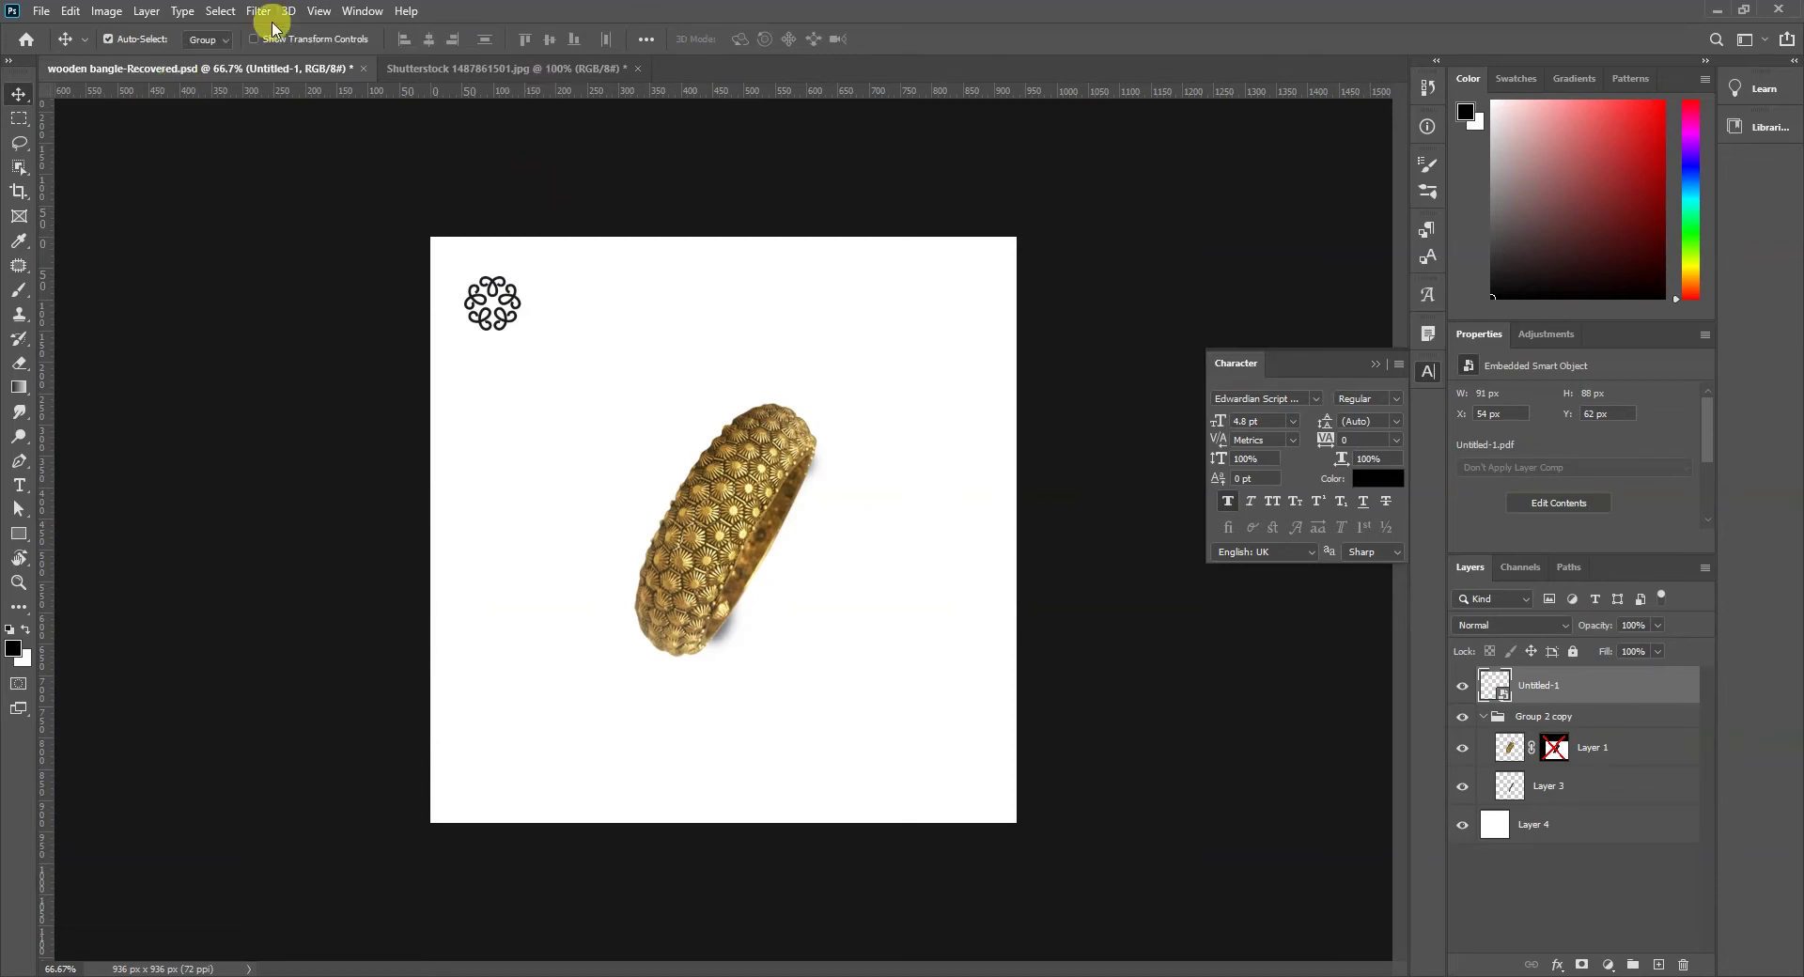
# Create a new 1500 x 1500 px RGB document with a white background.
pyautogui.click(41, 11)
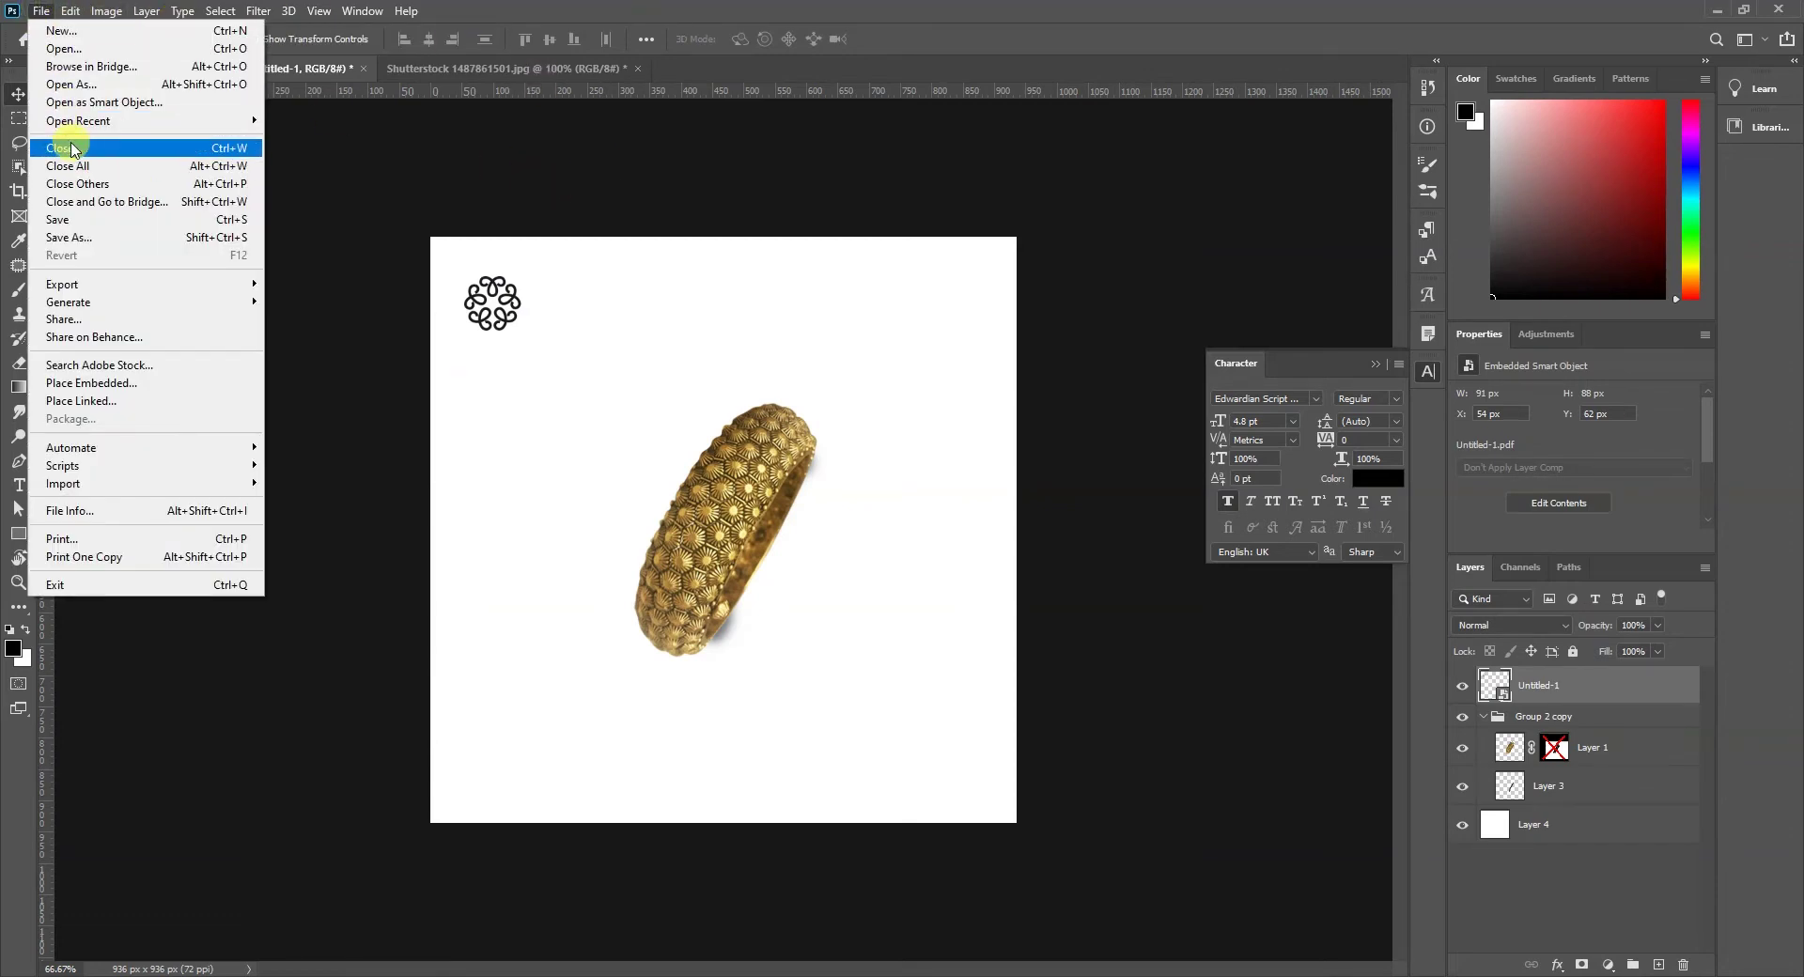
pyautogui.click(57, 30)
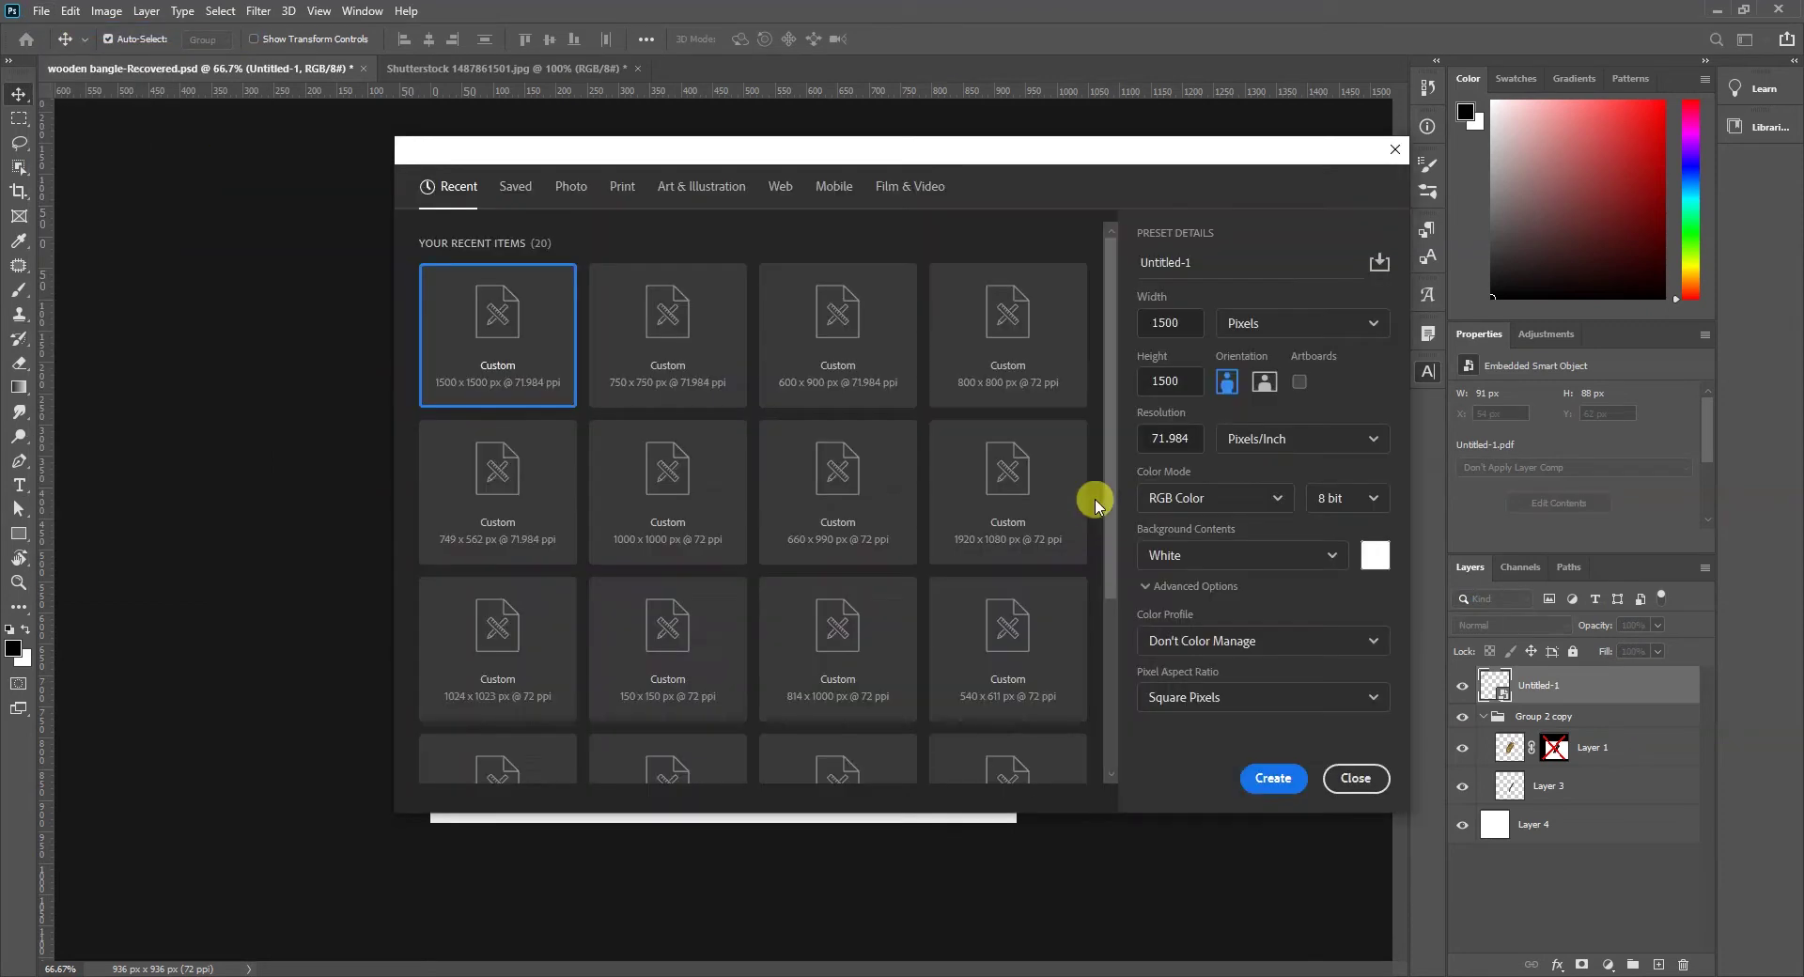
pyautogui.click(1274, 780)
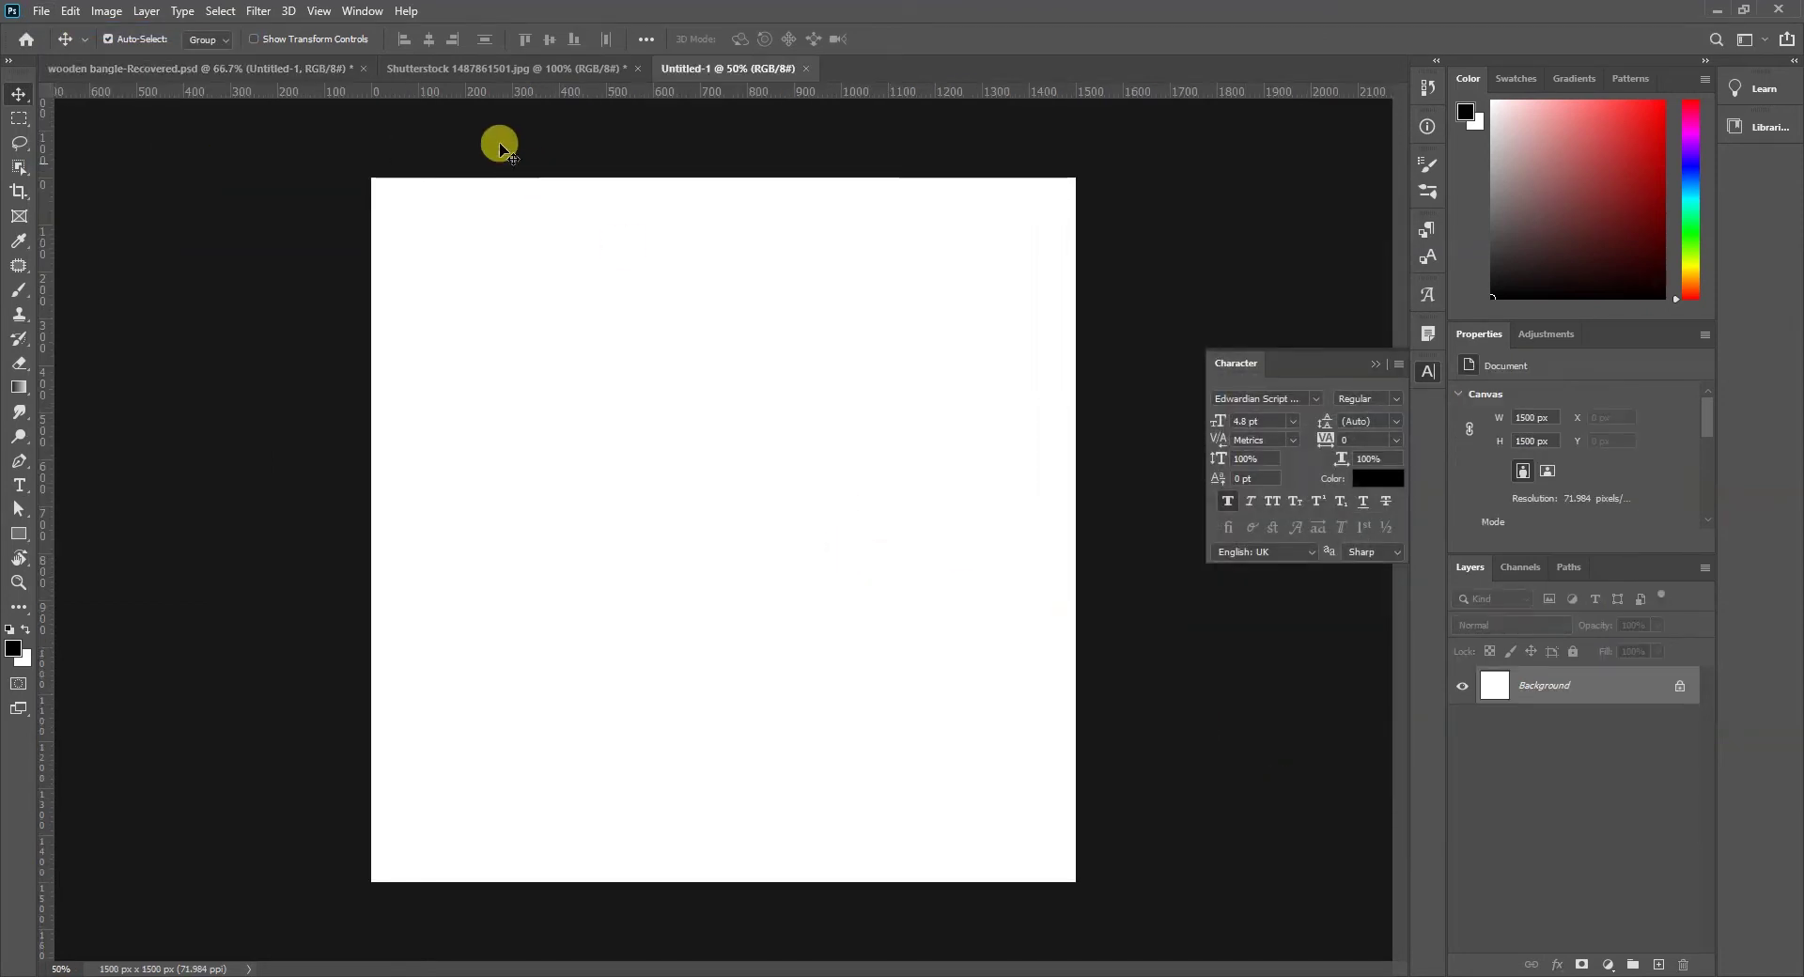
# Copy the bronze hands photo from the Shutterstock document into the new document and place it mid-canvas.
pyautogui.click(455, 69)
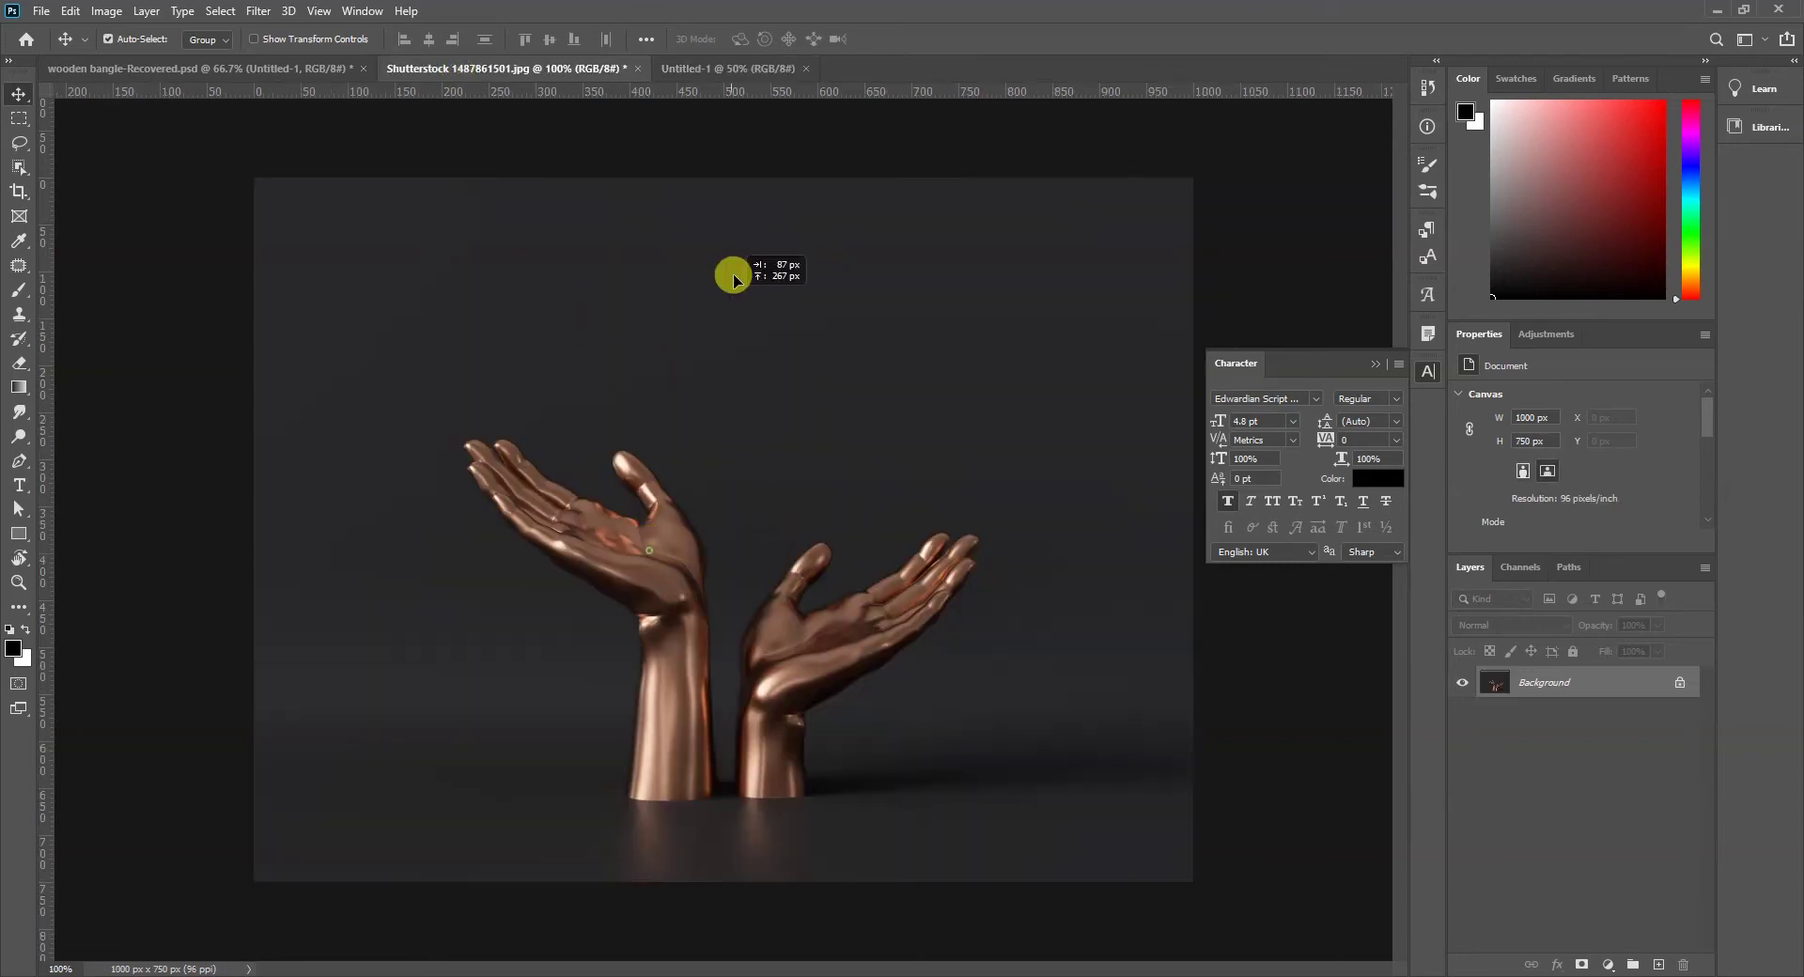
pyautogui.click(735, 68)
pyautogui.moveTo(738, 139); pyautogui.dragTo(714, 366)
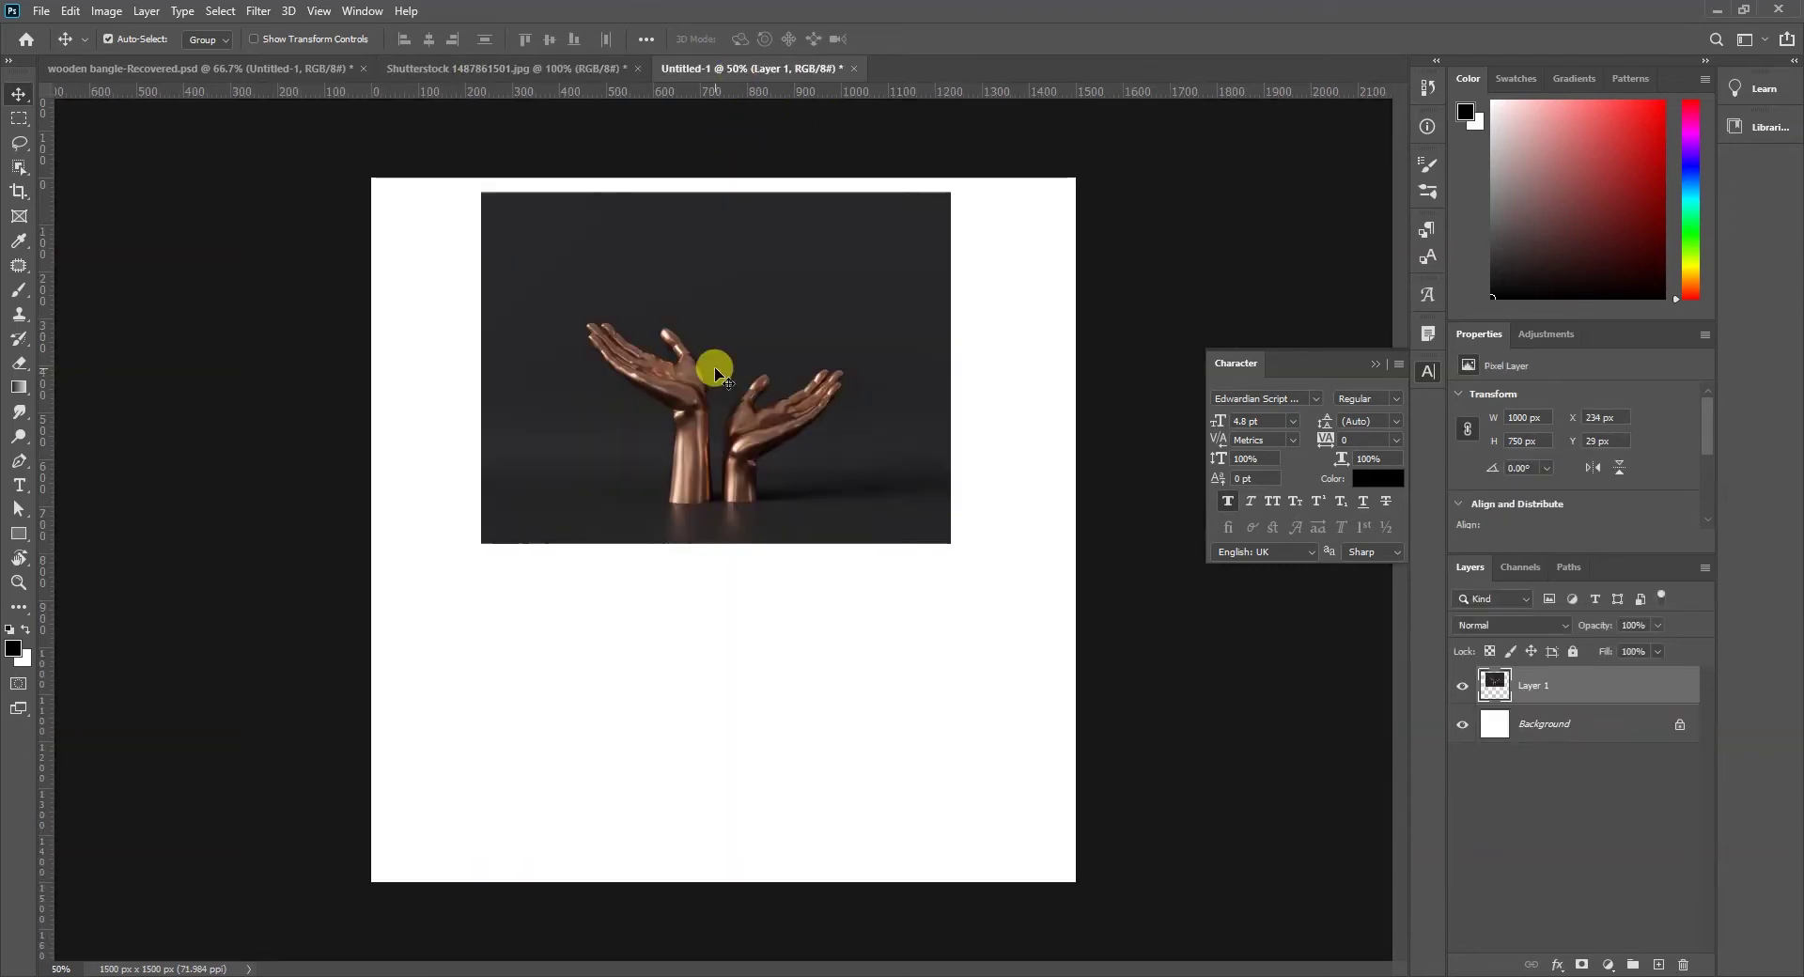
pyautogui.moveTo(810, 449); pyautogui.dragTo(814, 595)
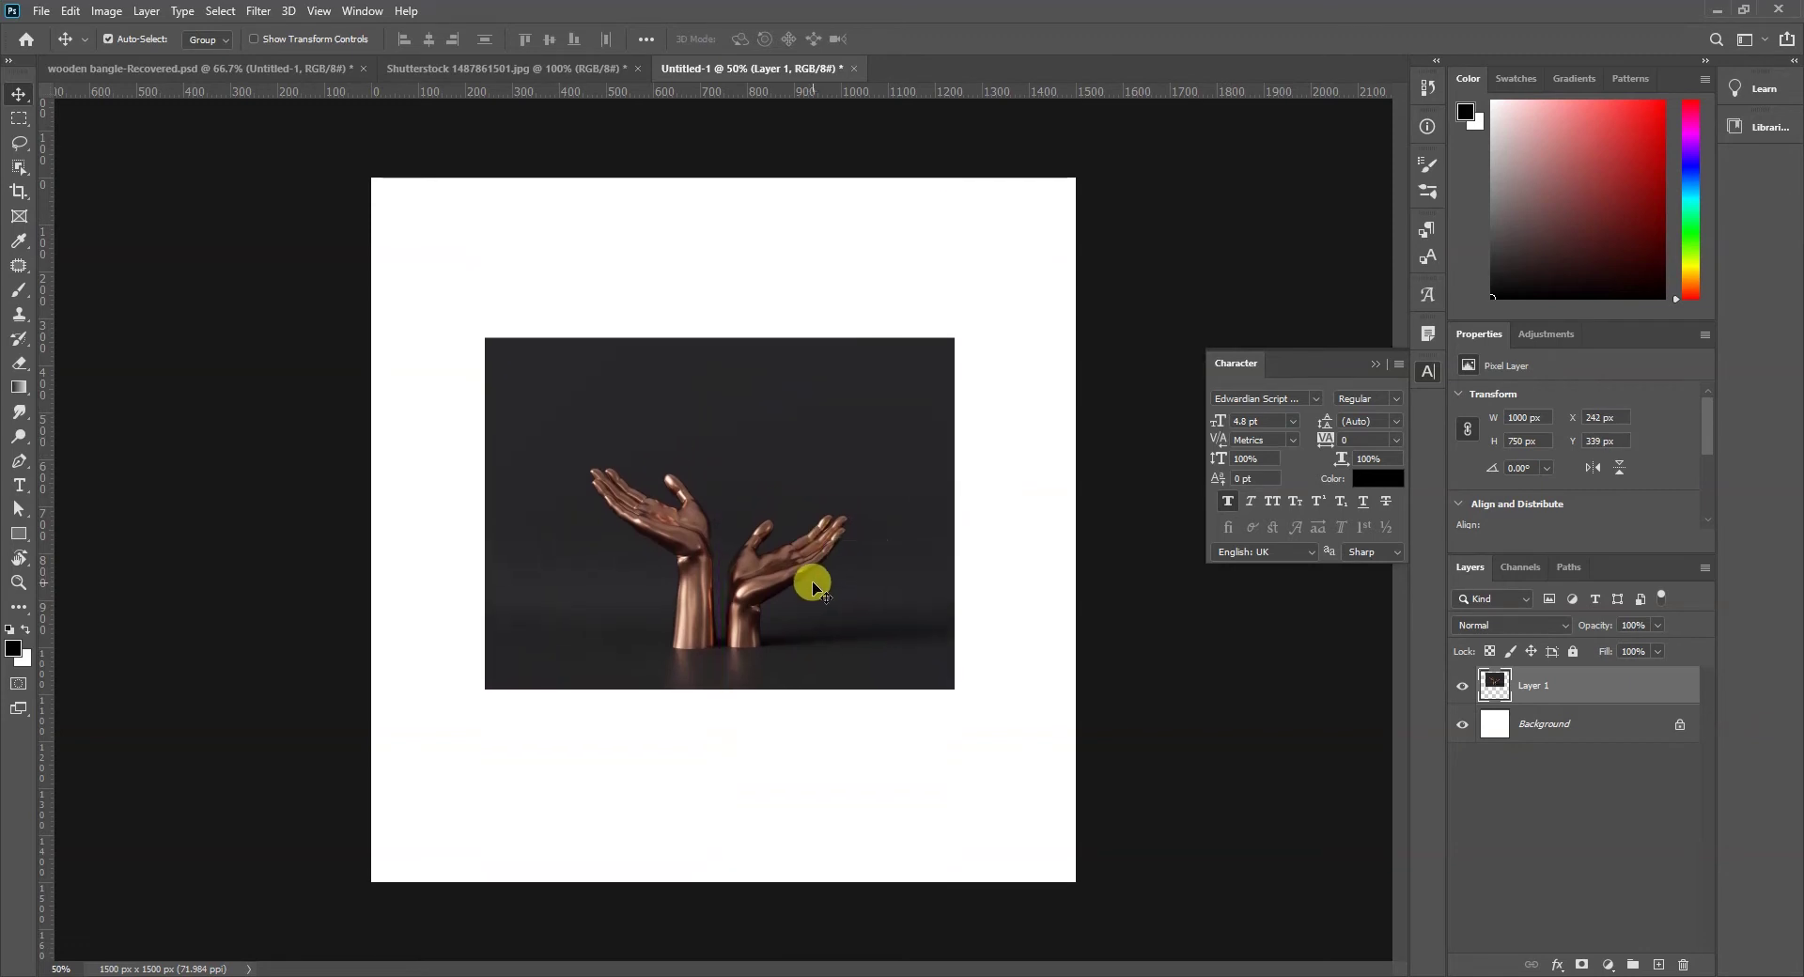
# Convert the hands layer to a smart object, enlarge it to about 198%, and shift it up past the canvas's upper edge.
pyautogui.rightClick(1601, 705)
pyautogui.click(1483, 459)
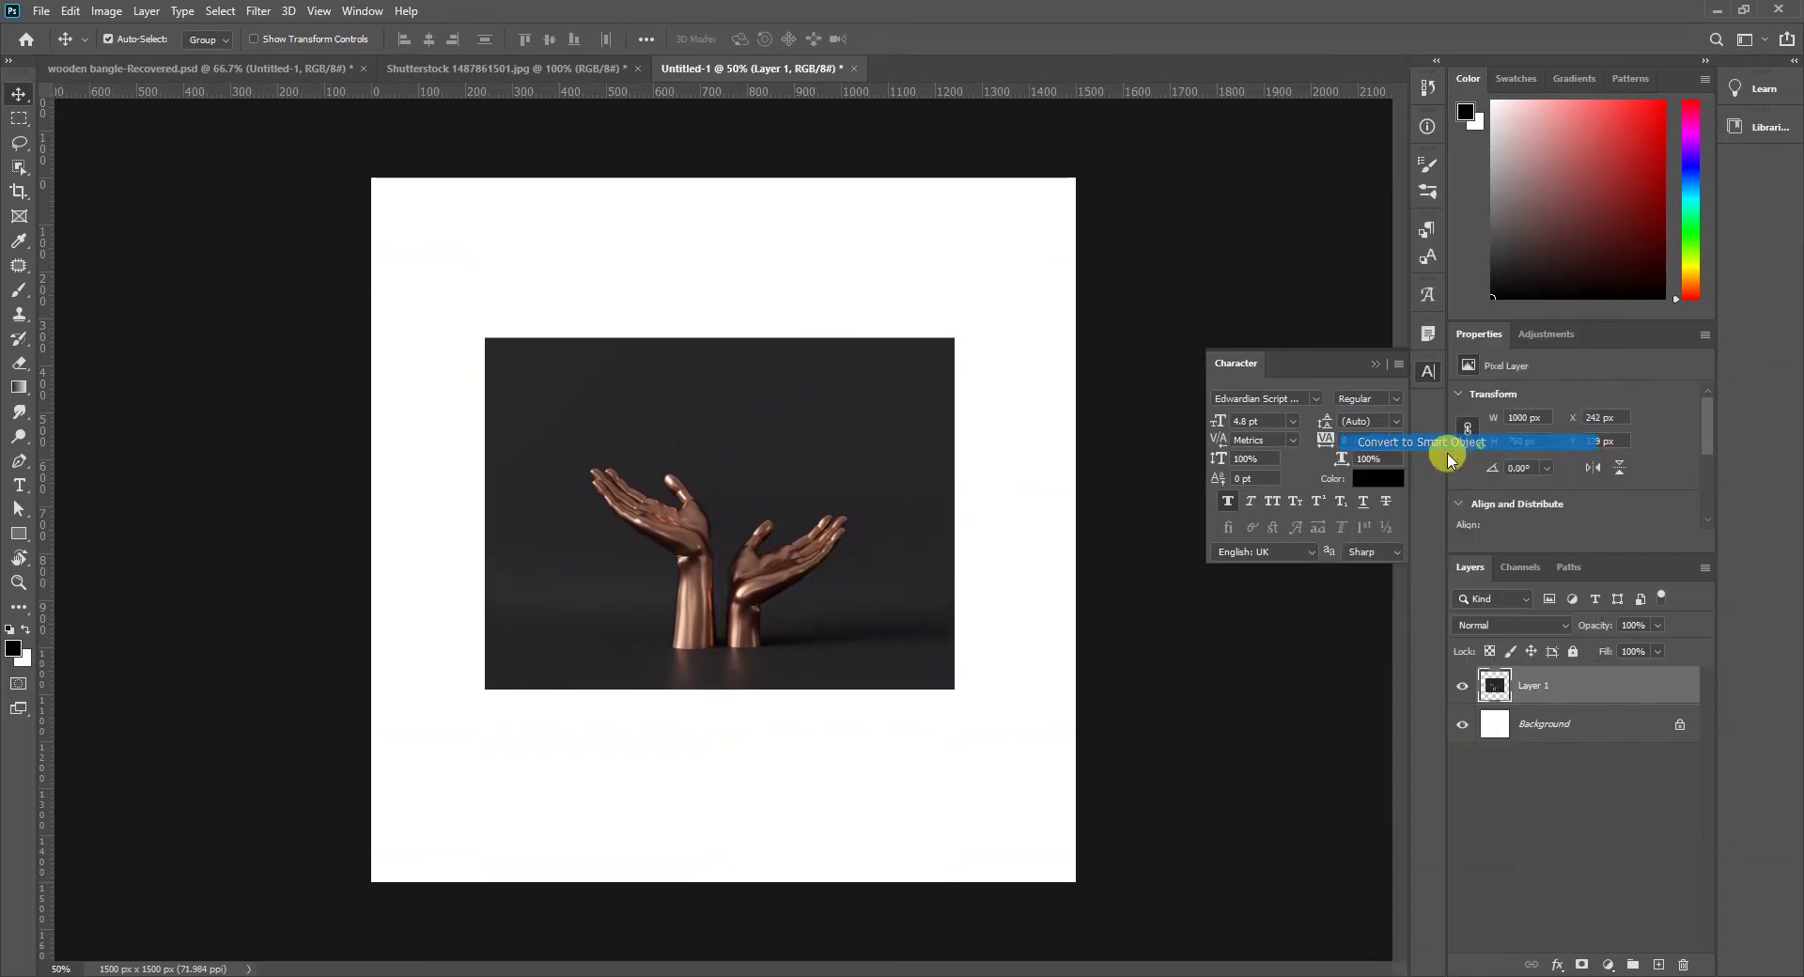
pyautogui.hotkey('ctrl', 't')
pyautogui.moveTo(954, 337); pyautogui.dragTo(1183, 166)
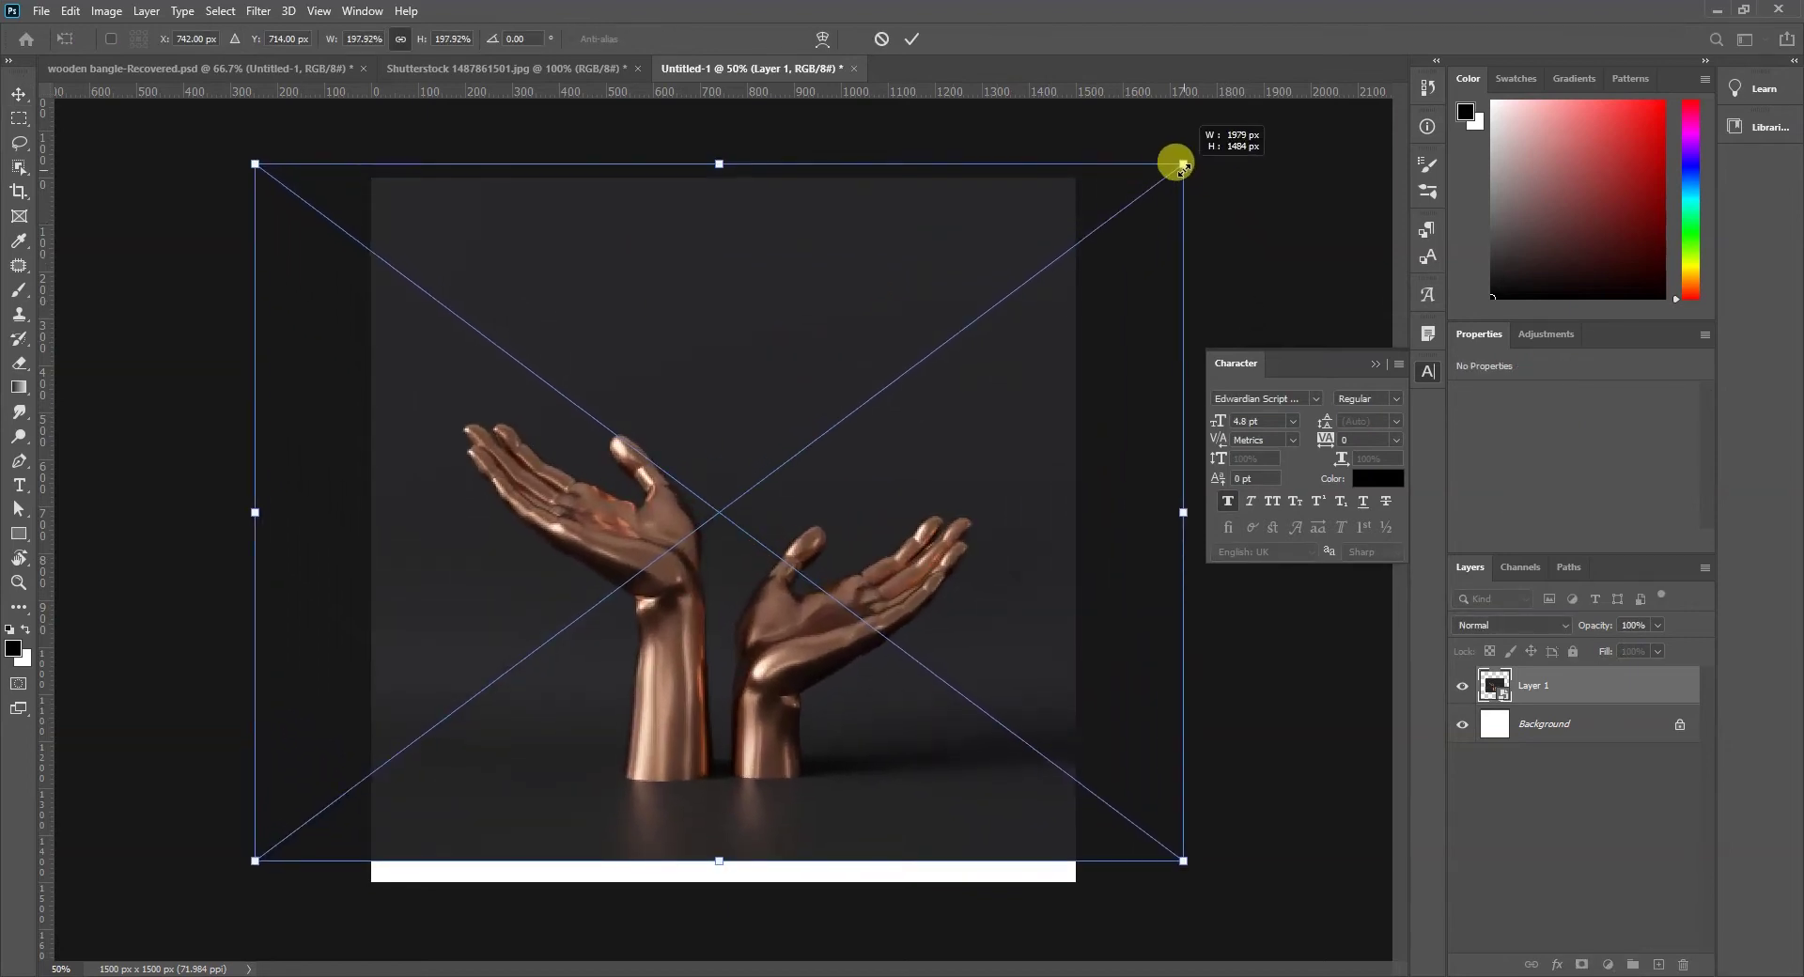
pyautogui.moveTo(882, 548)
pyautogui.mouseDown()
pyautogui.moveTo(878, 515)
pyautogui.moveTo(883, 533)
pyautogui.mouseUp()
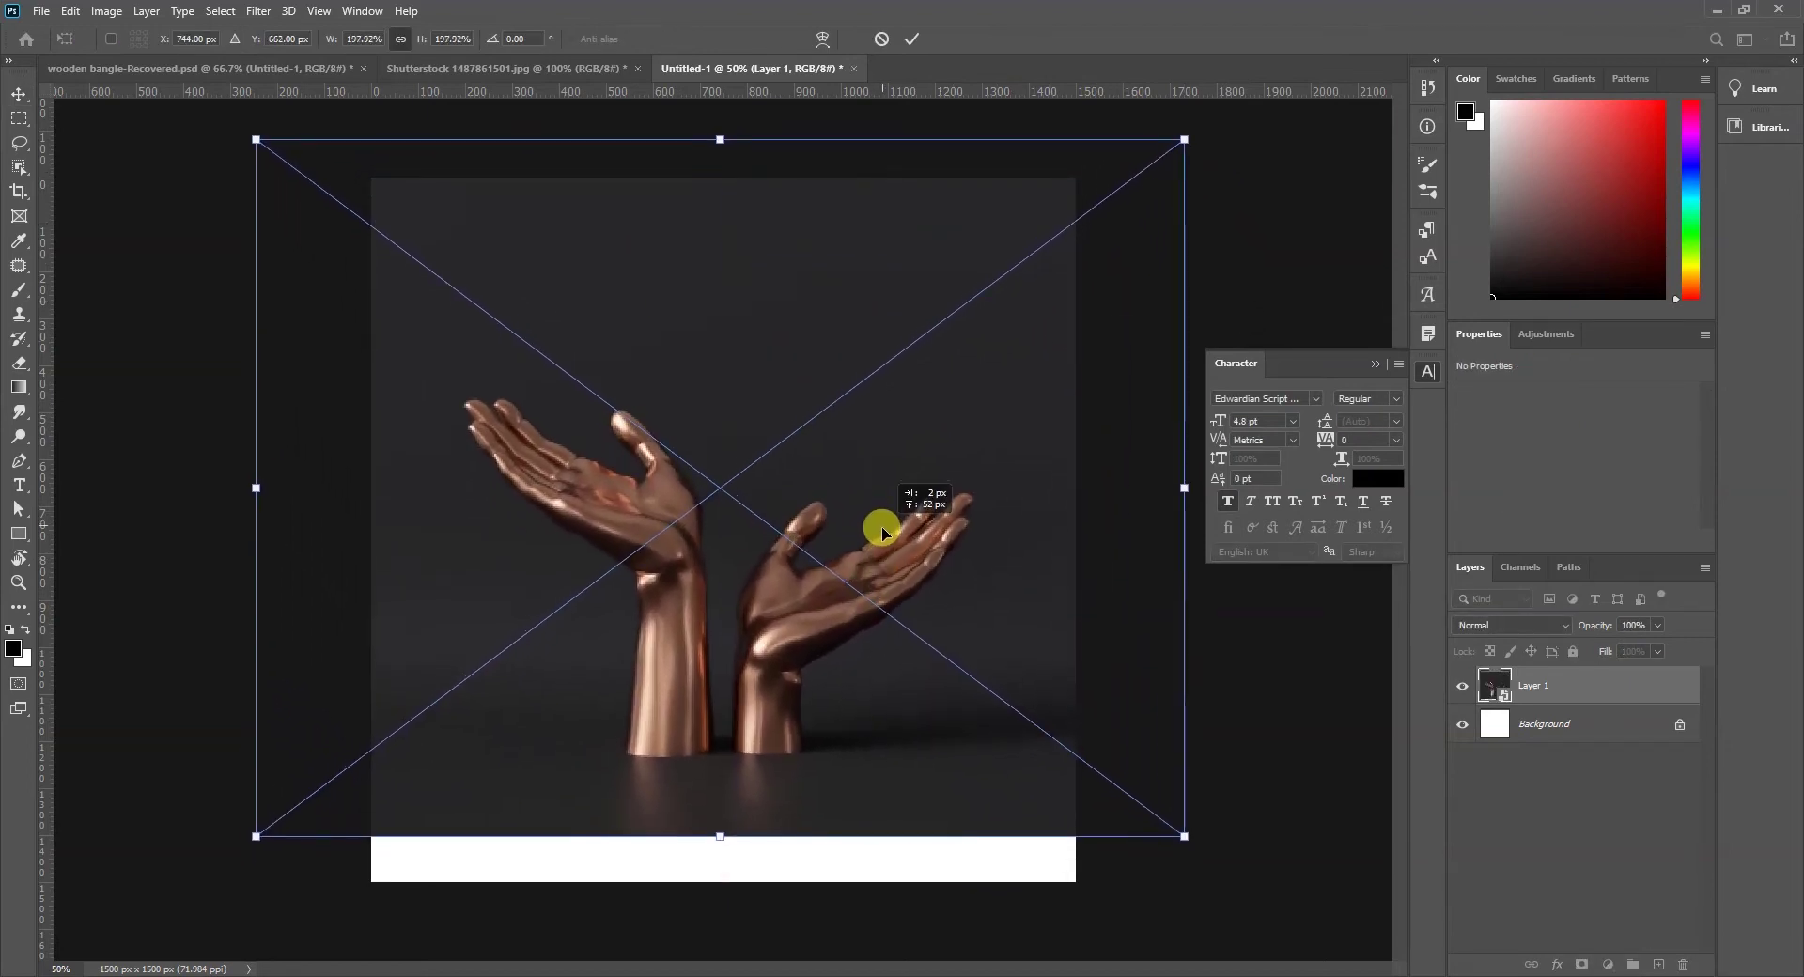
pyautogui.press('Return')
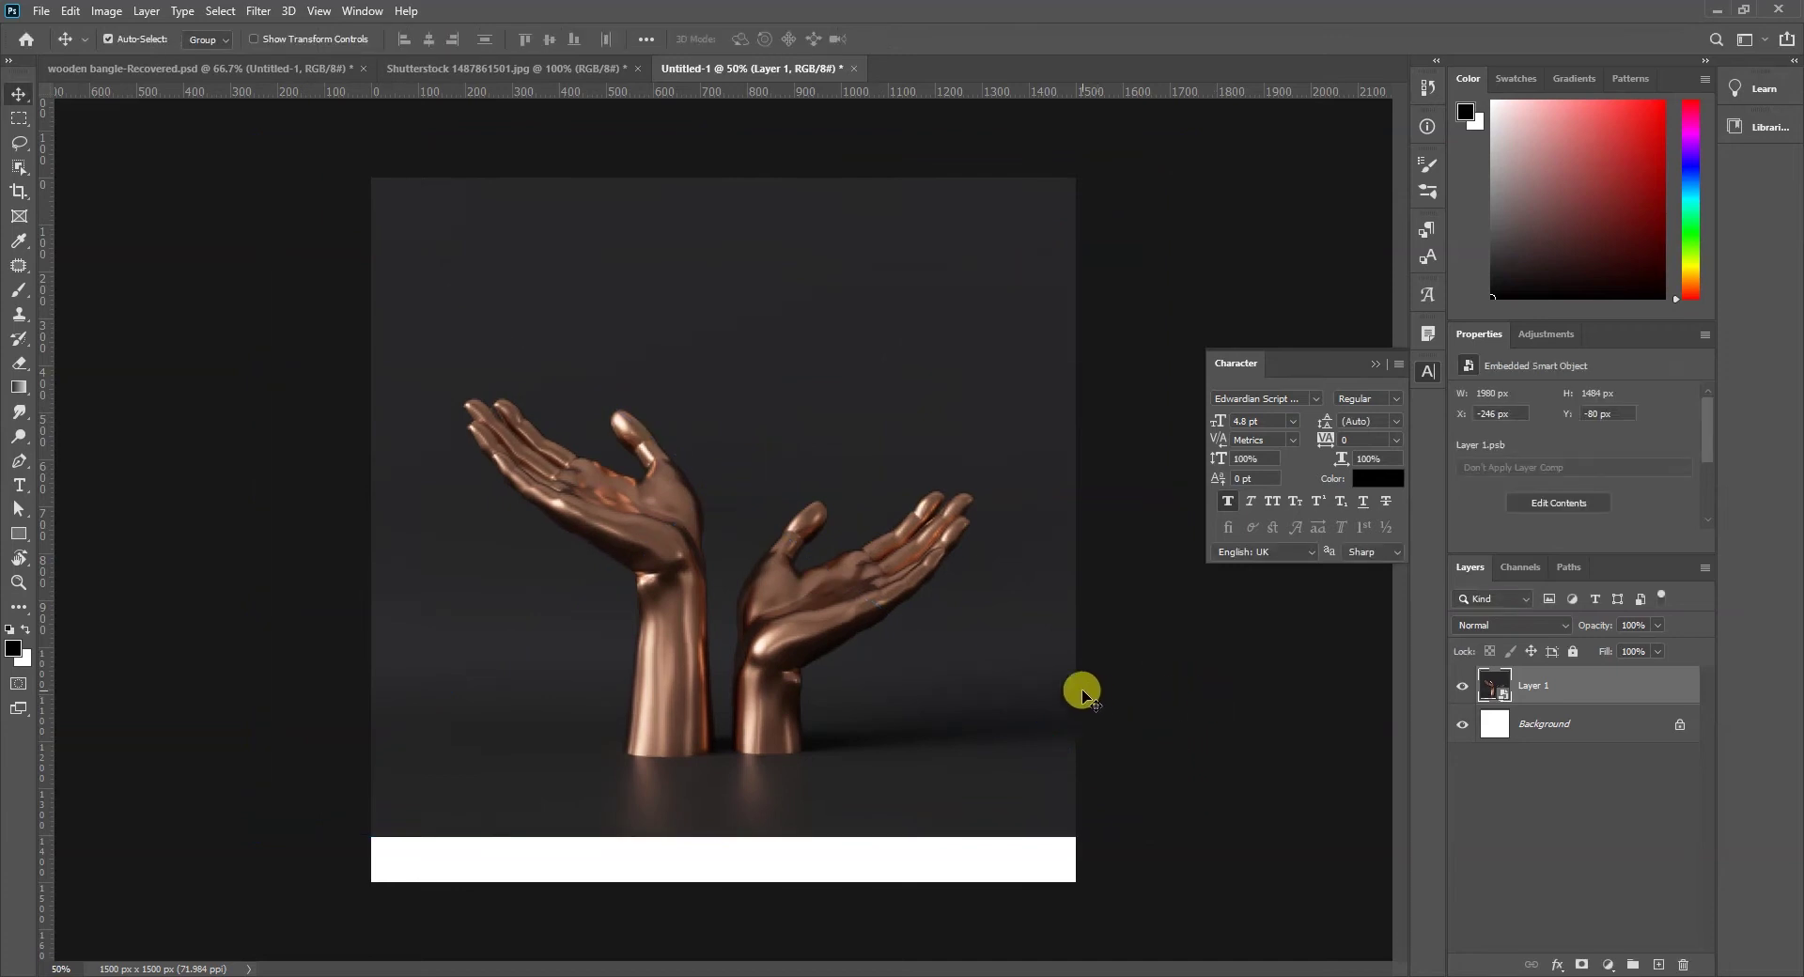
# Sample the dark grey near the photo's lower edge and fill the Background layer with it.
pyautogui.press('i')
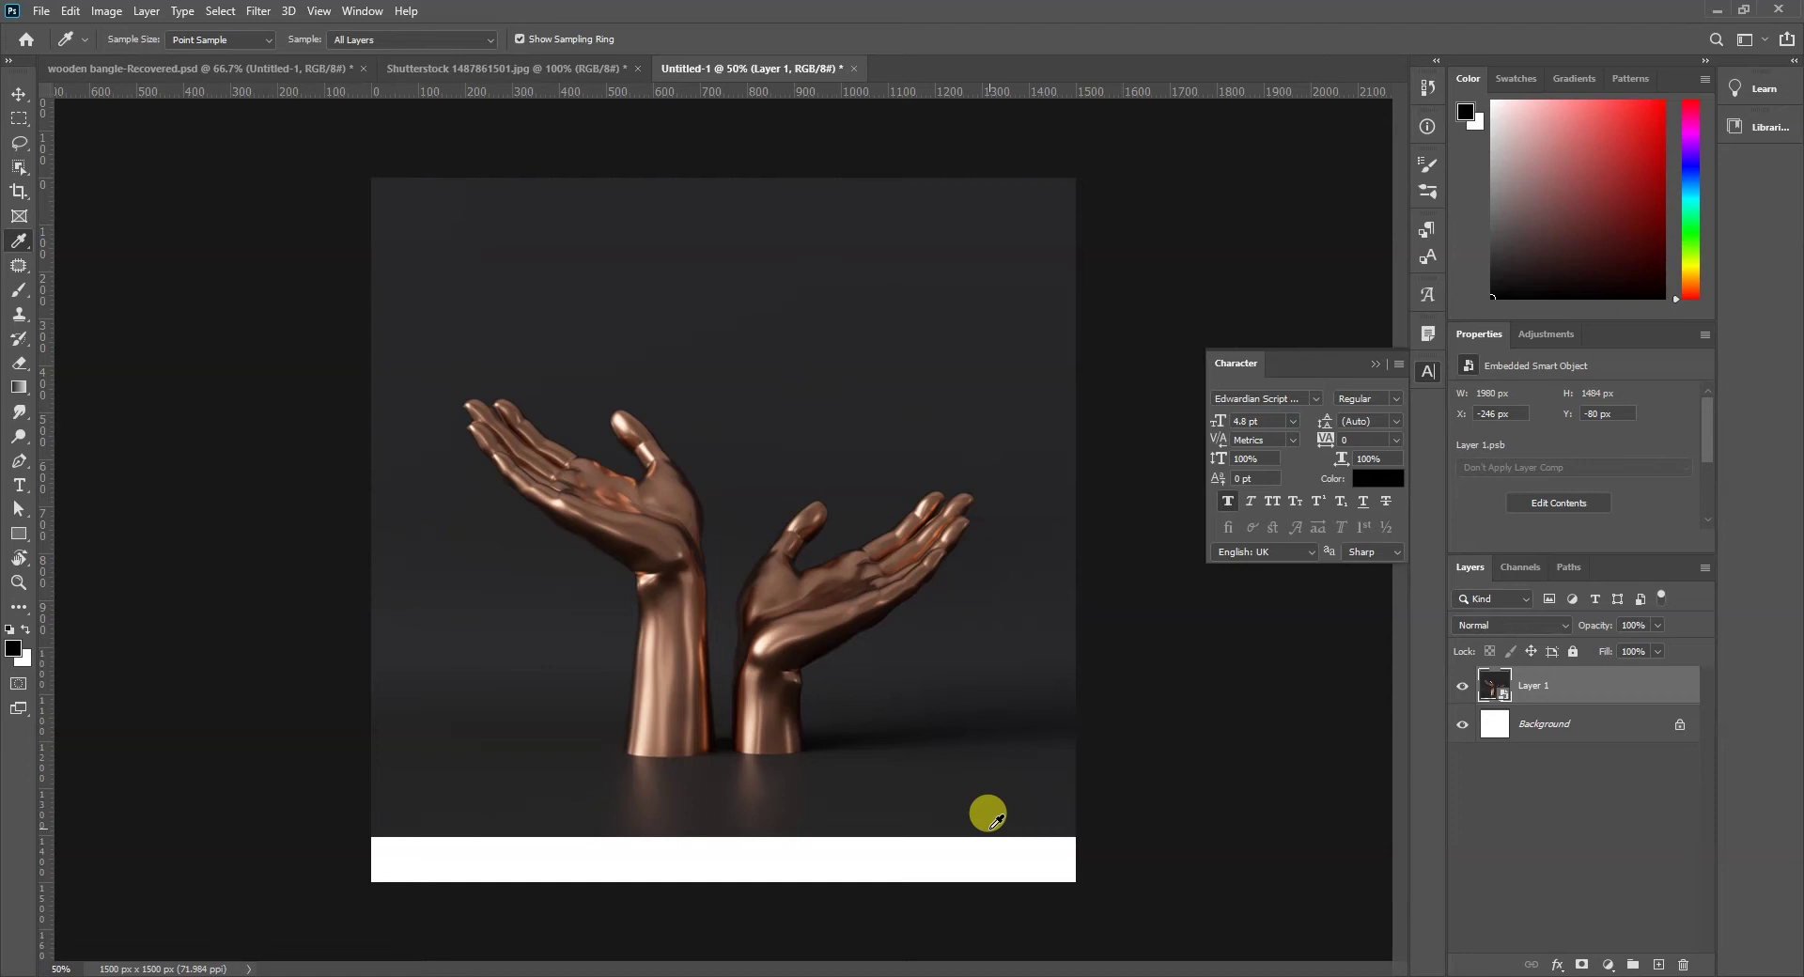
pyautogui.click(994, 824)
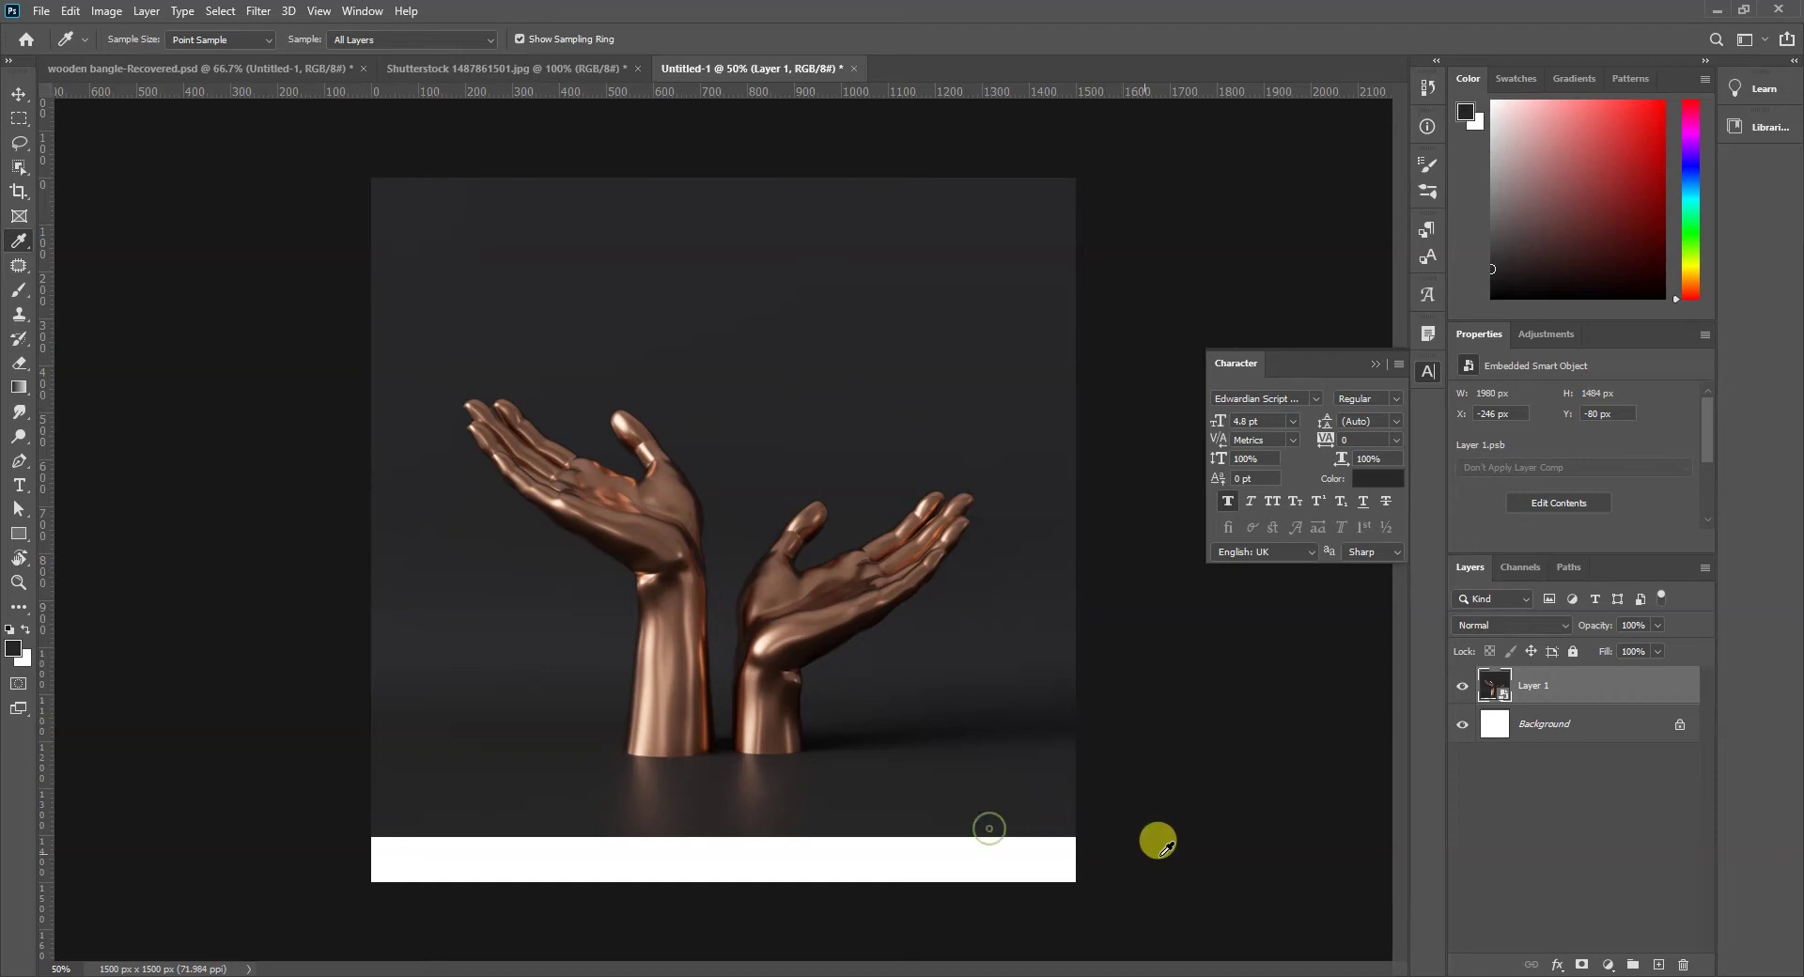
pyautogui.click(1550, 730)
pyautogui.hotkey('alt', 'BackSpace')
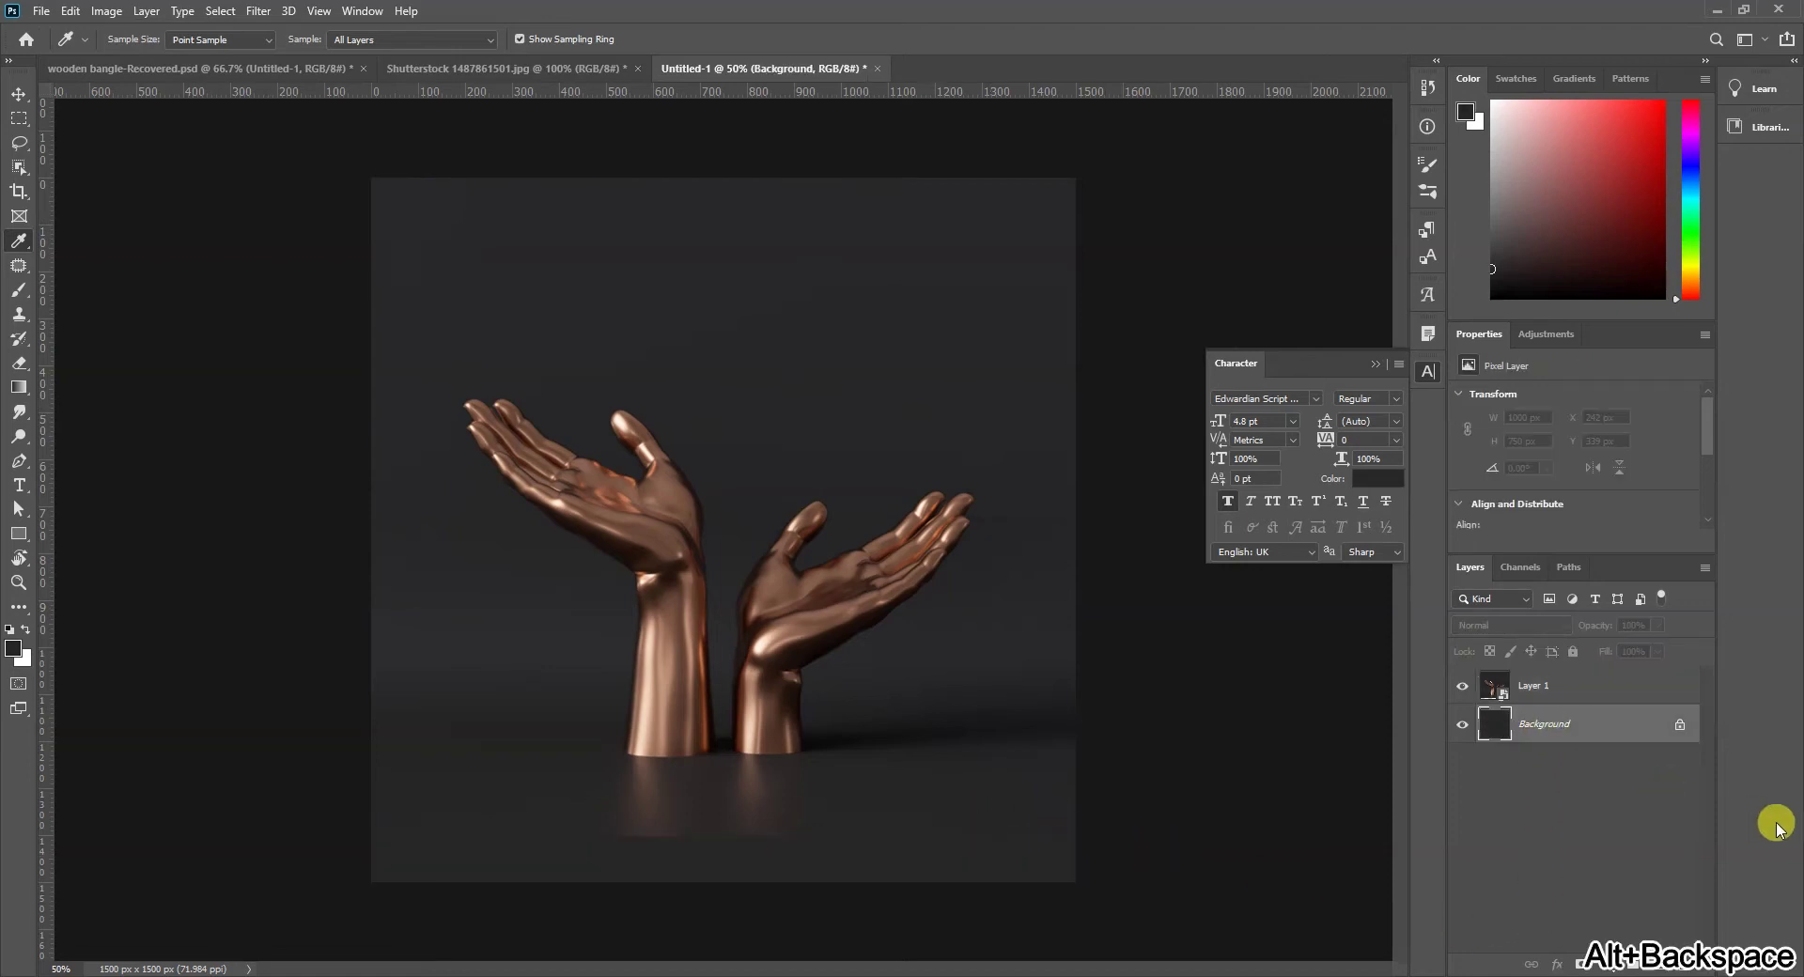
# Add a layer mask to the hands layer and erase along the photo's lower edge to blend it into the background.
pyautogui.press('v')
pyautogui.click(996, 822)
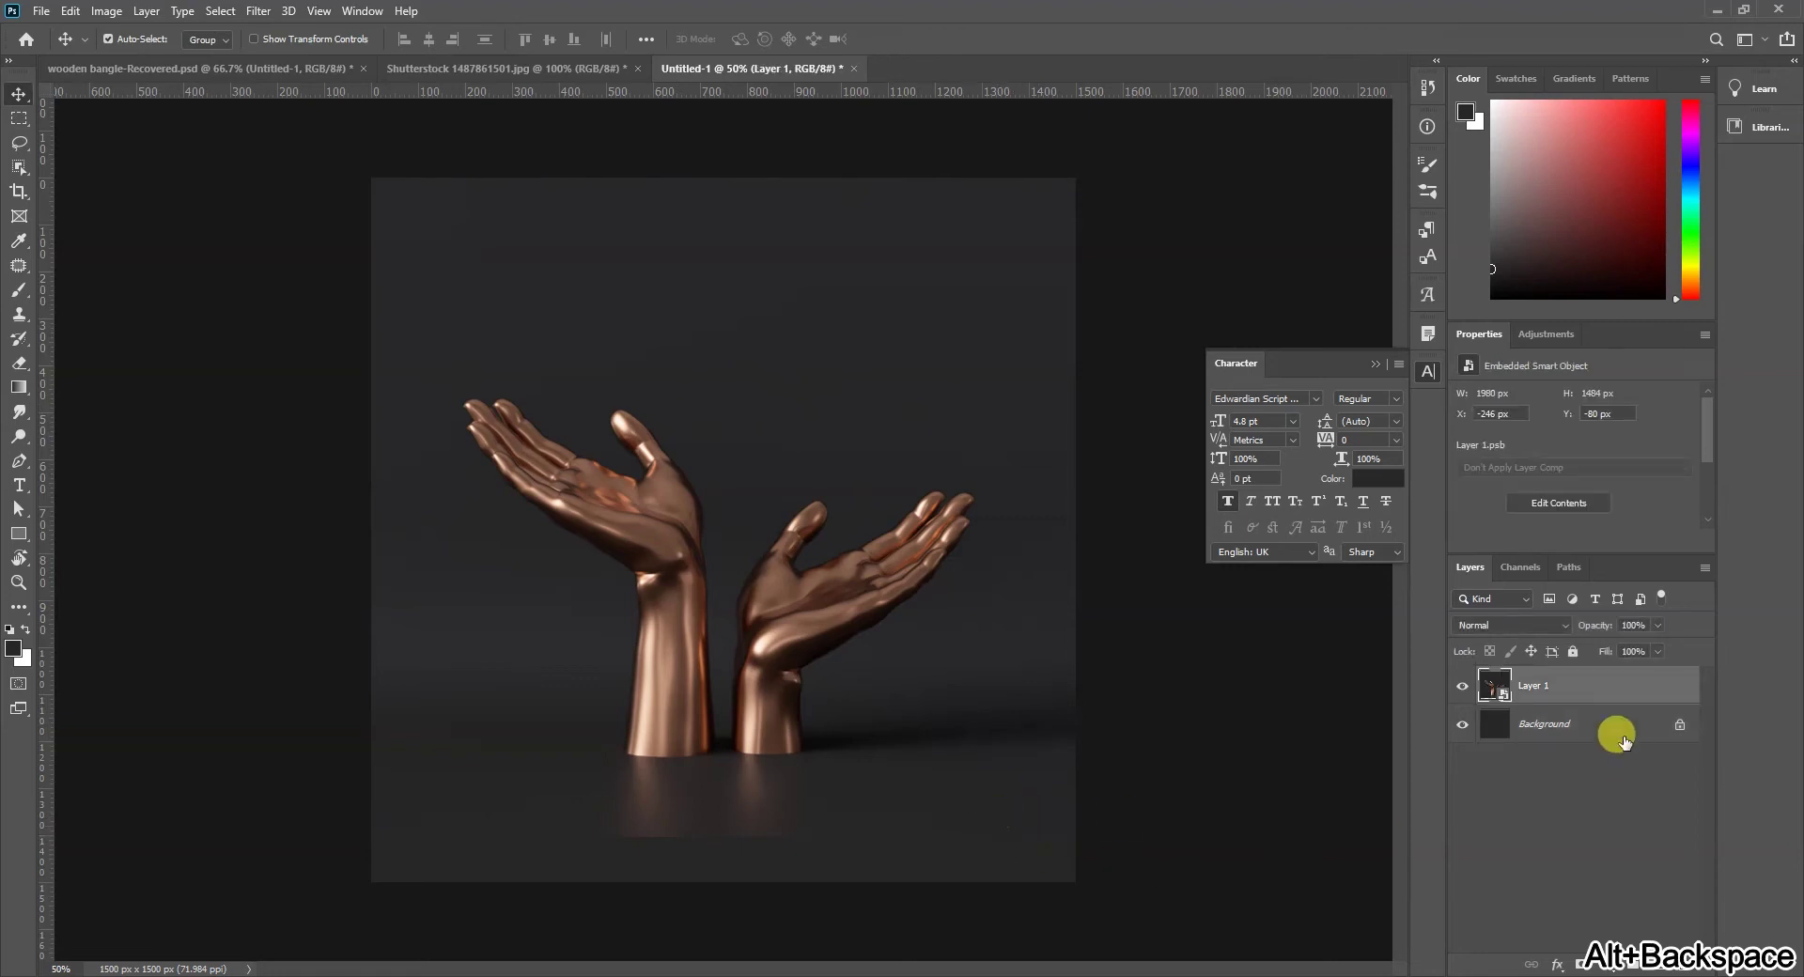
pyautogui.click(1583, 965)
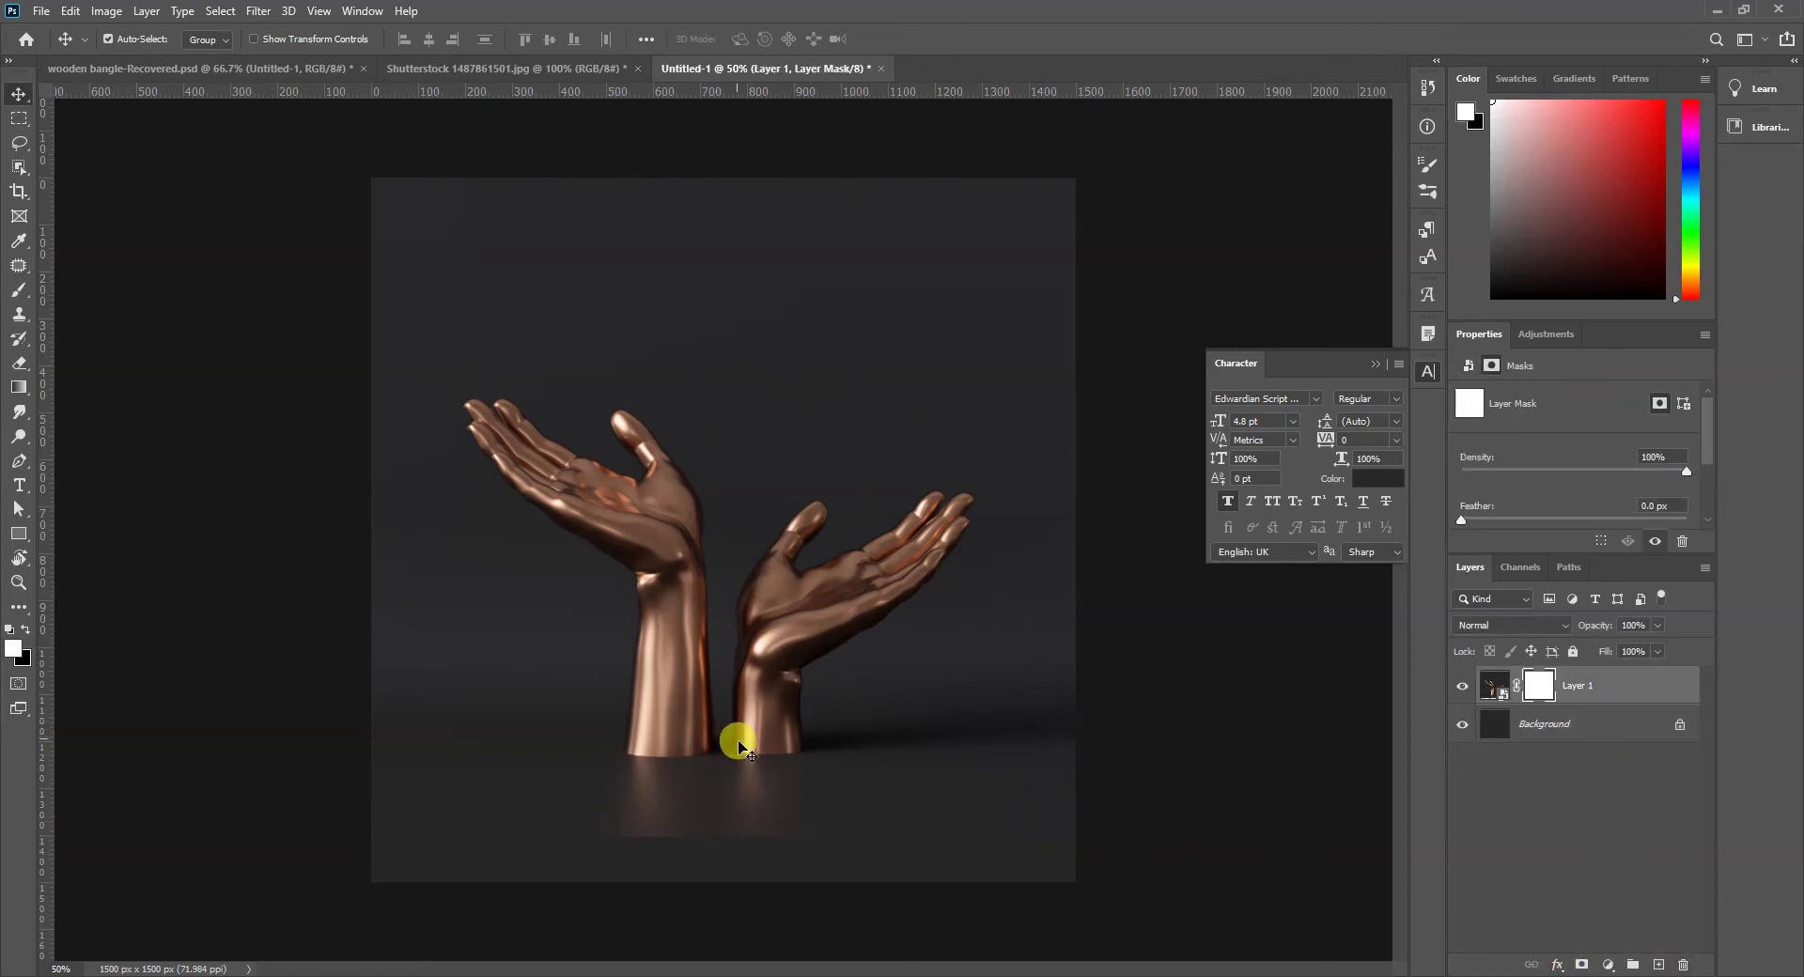
pyautogui.press('e')
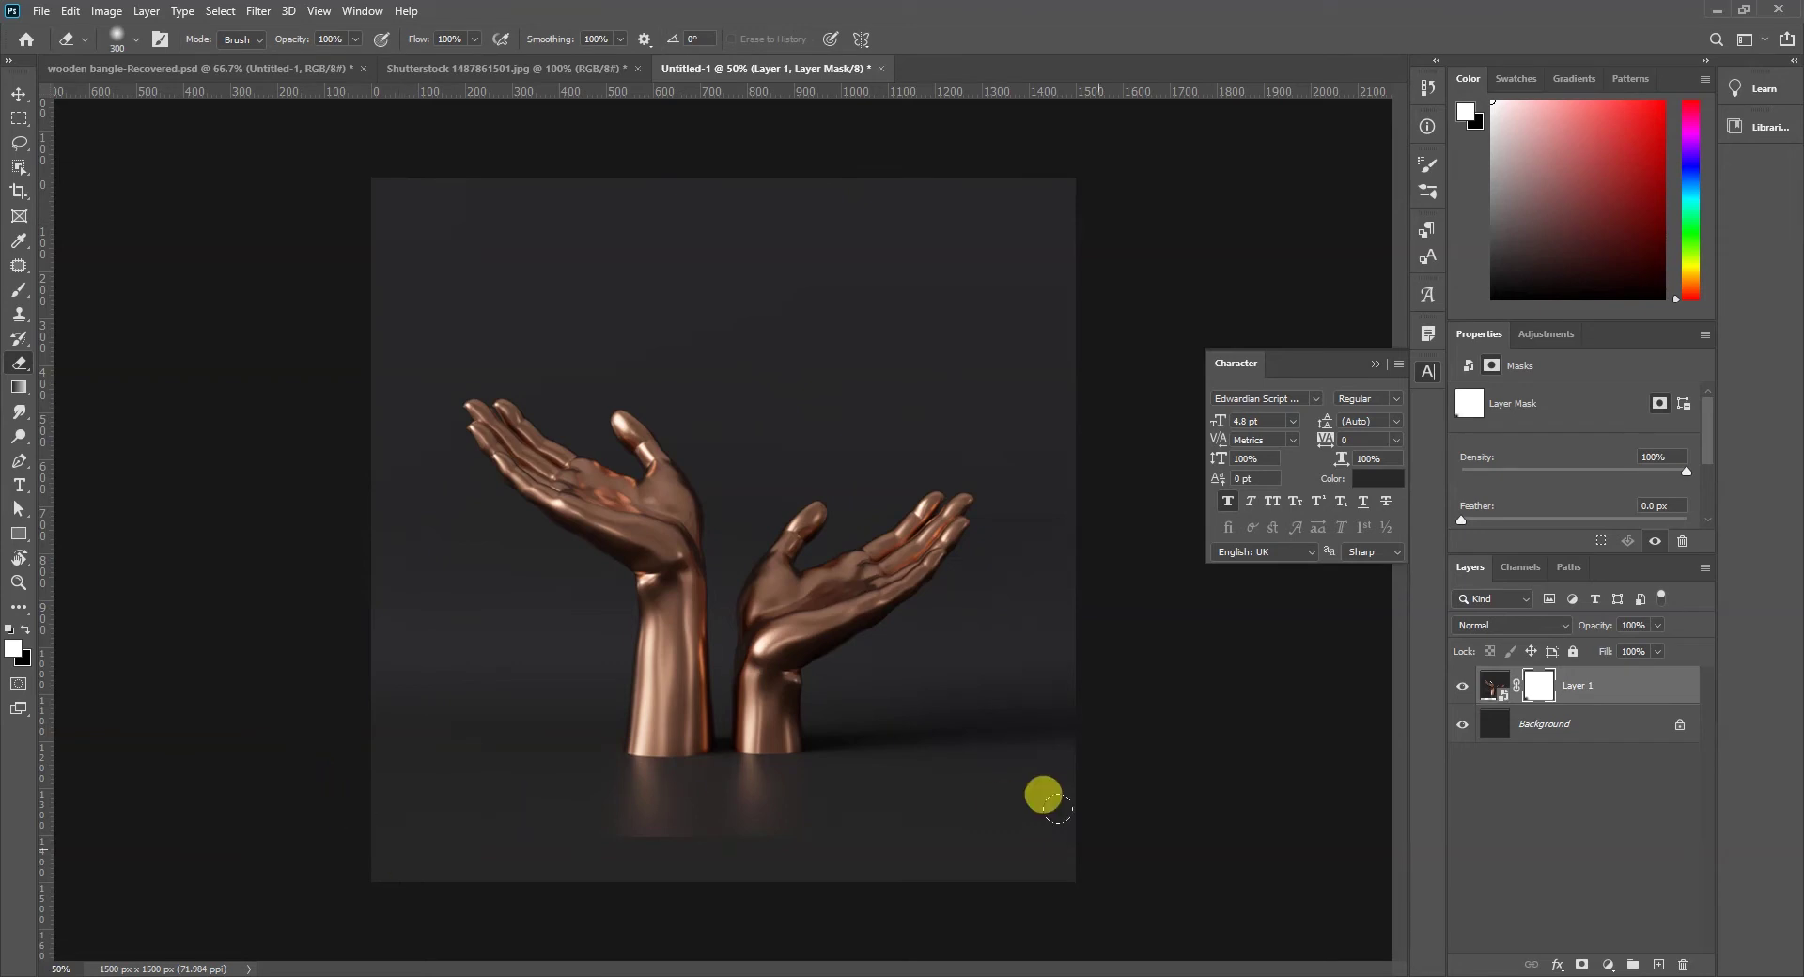
pyautogui.press('v')
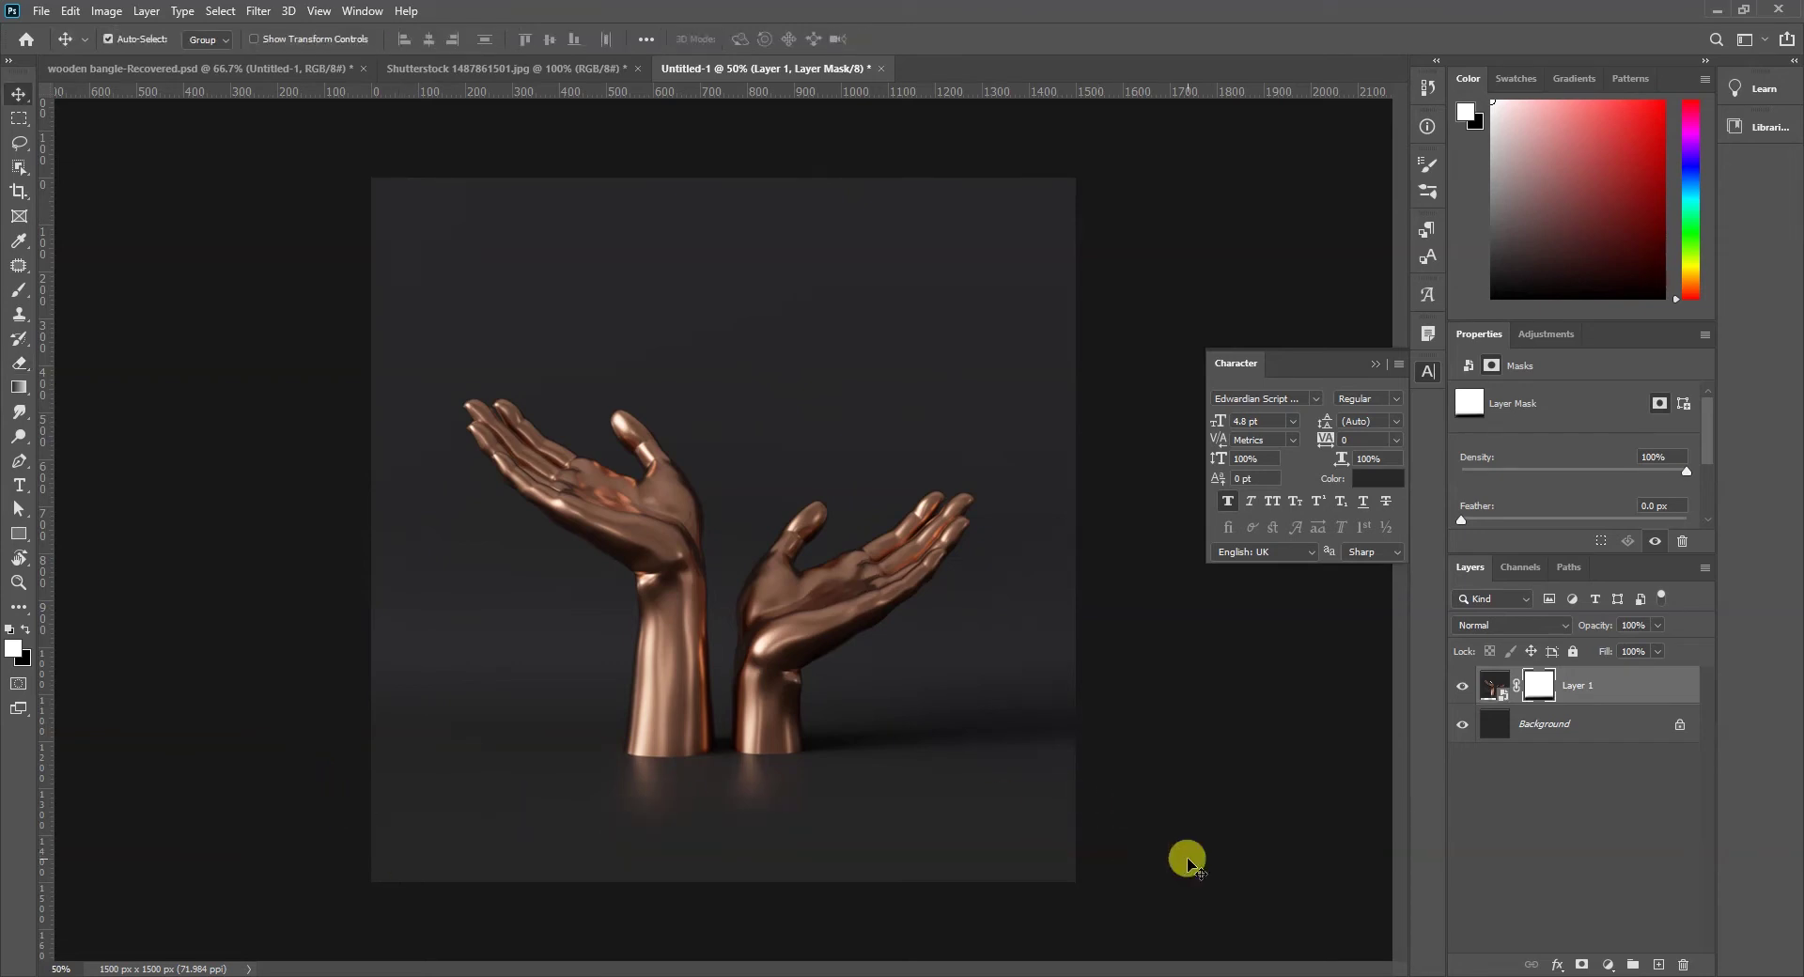
# Copy the ornamental logo from the wooden bangle document into the composition's upper-left corner, sized about 137 x 132 px.
pyautogui.click(256, 70)
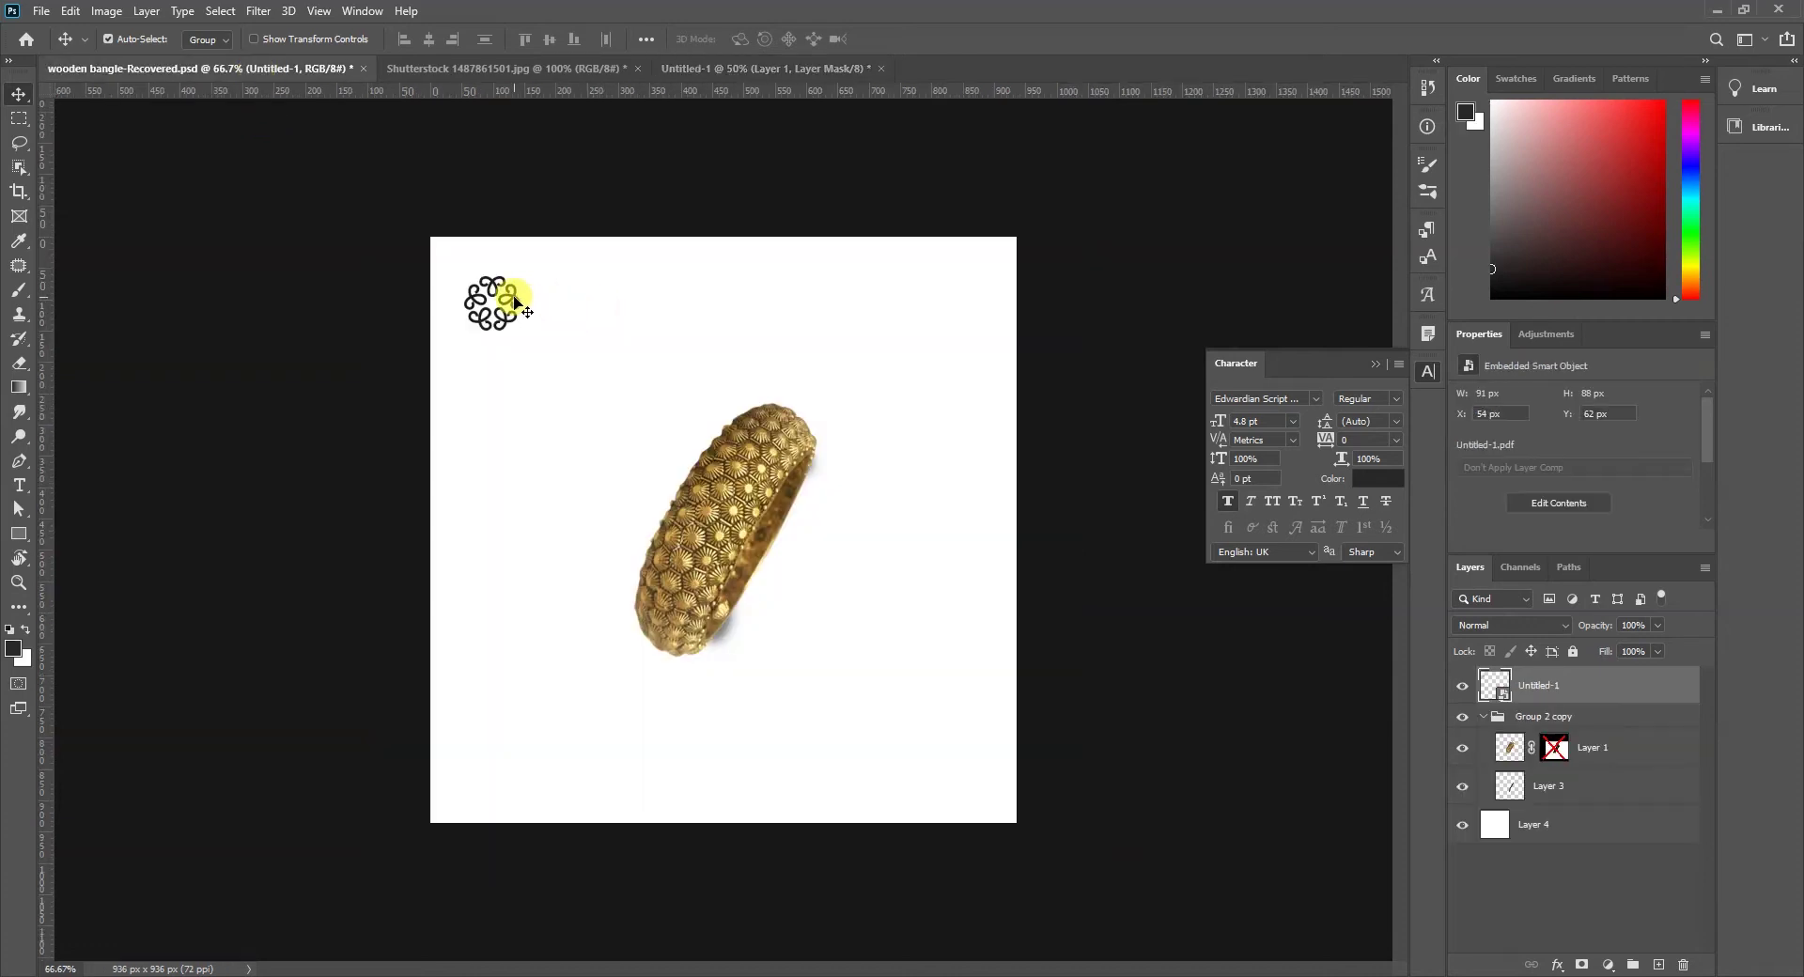
pyautogui.moveTo(516, 301); pyautogui.dragTo(483, 275)
pyautogui.hotkey('ctrl', 't')
pyautogui.press('Return')
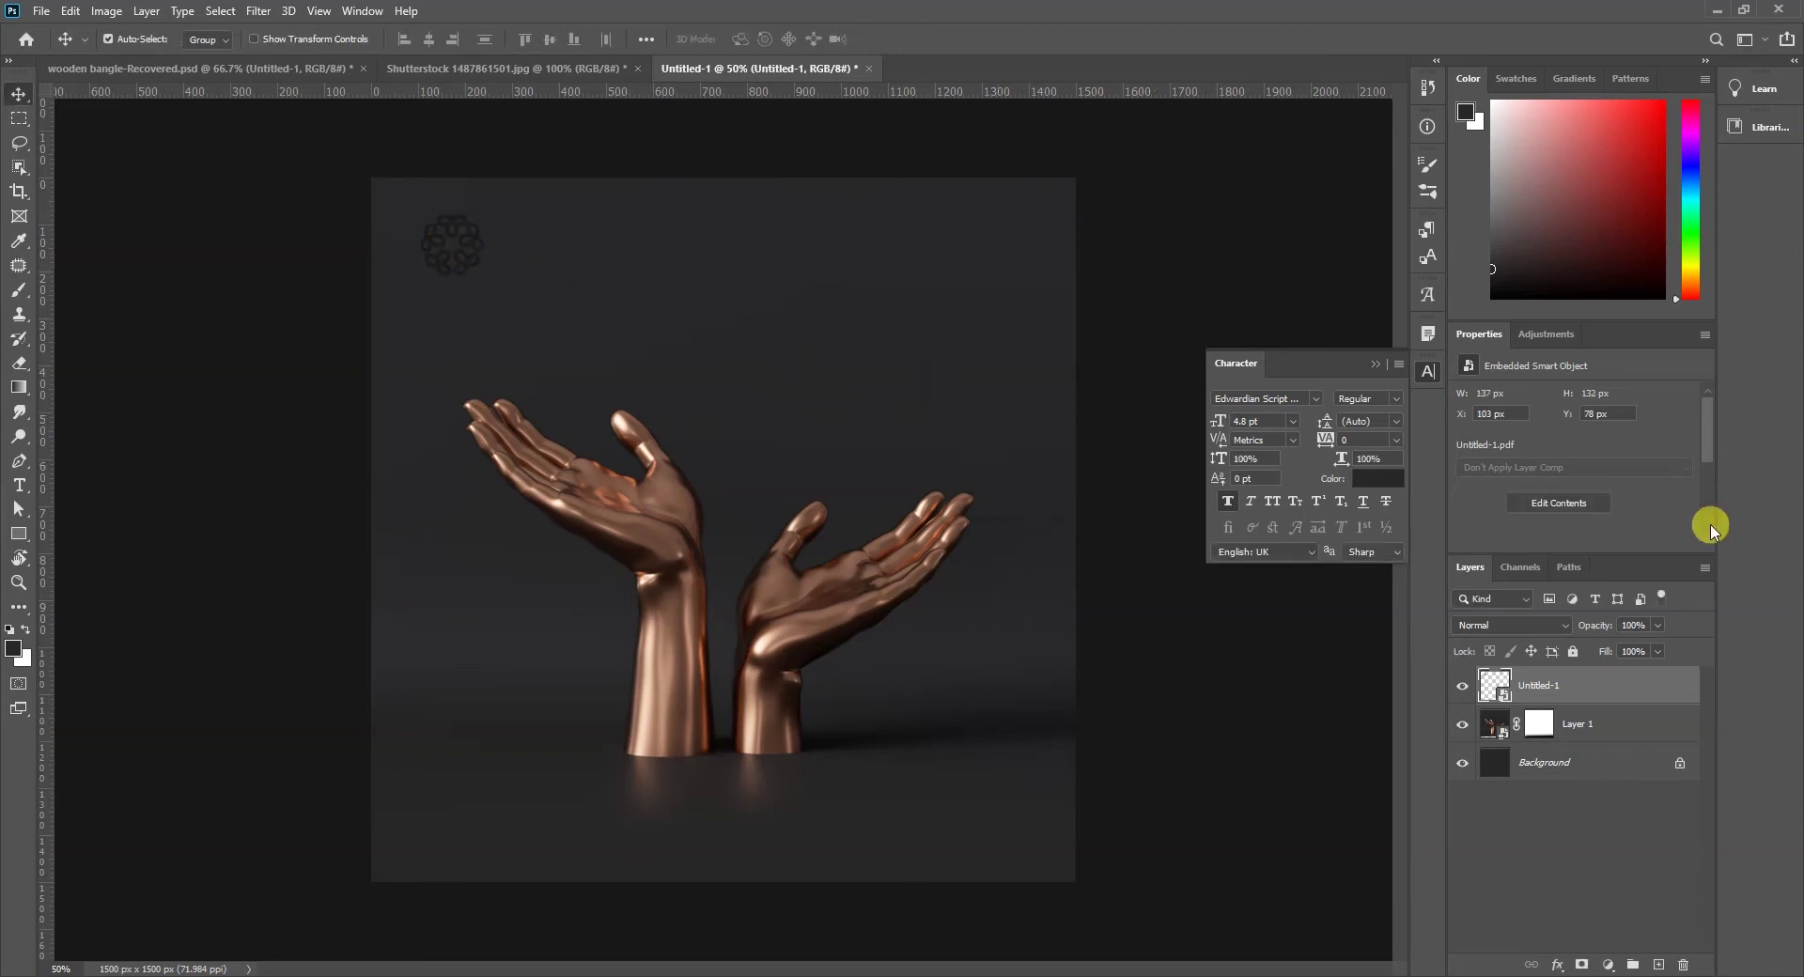
# Add a Gradient Overlay to the logo layer and set the gradient's starting colour stop to ebab68.
pyautogui.doubleClick(1675, 681)
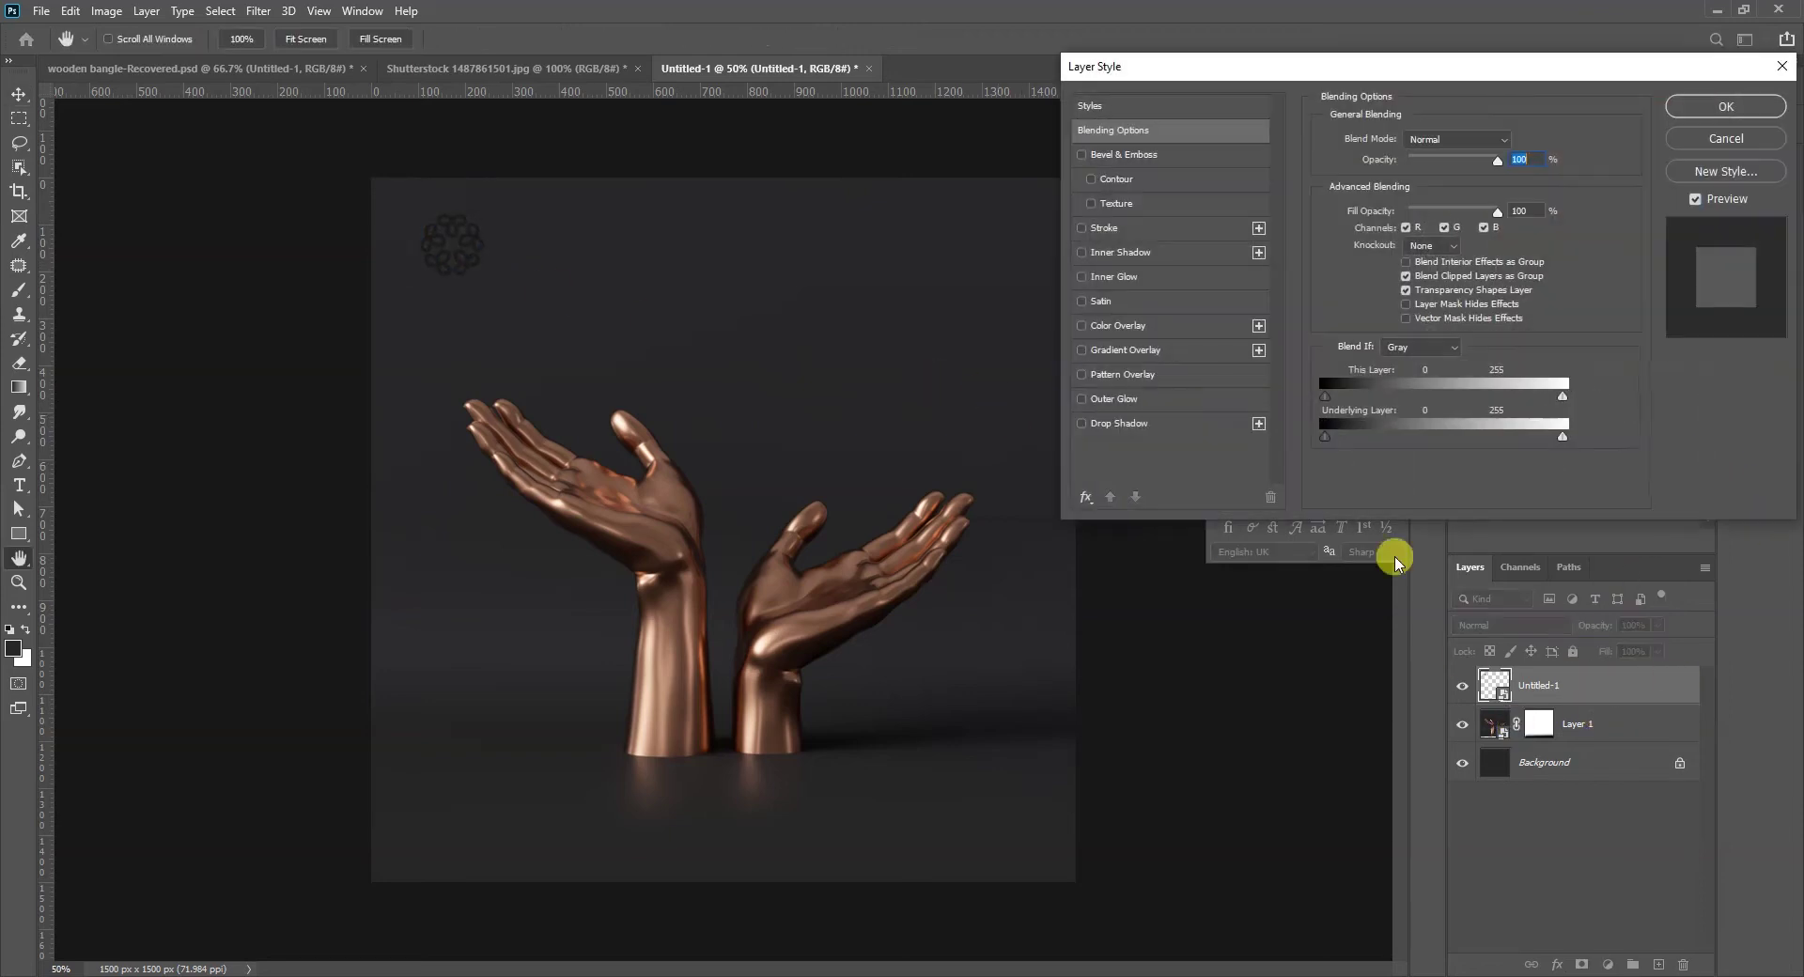
pyautogui.click(1181, 357)
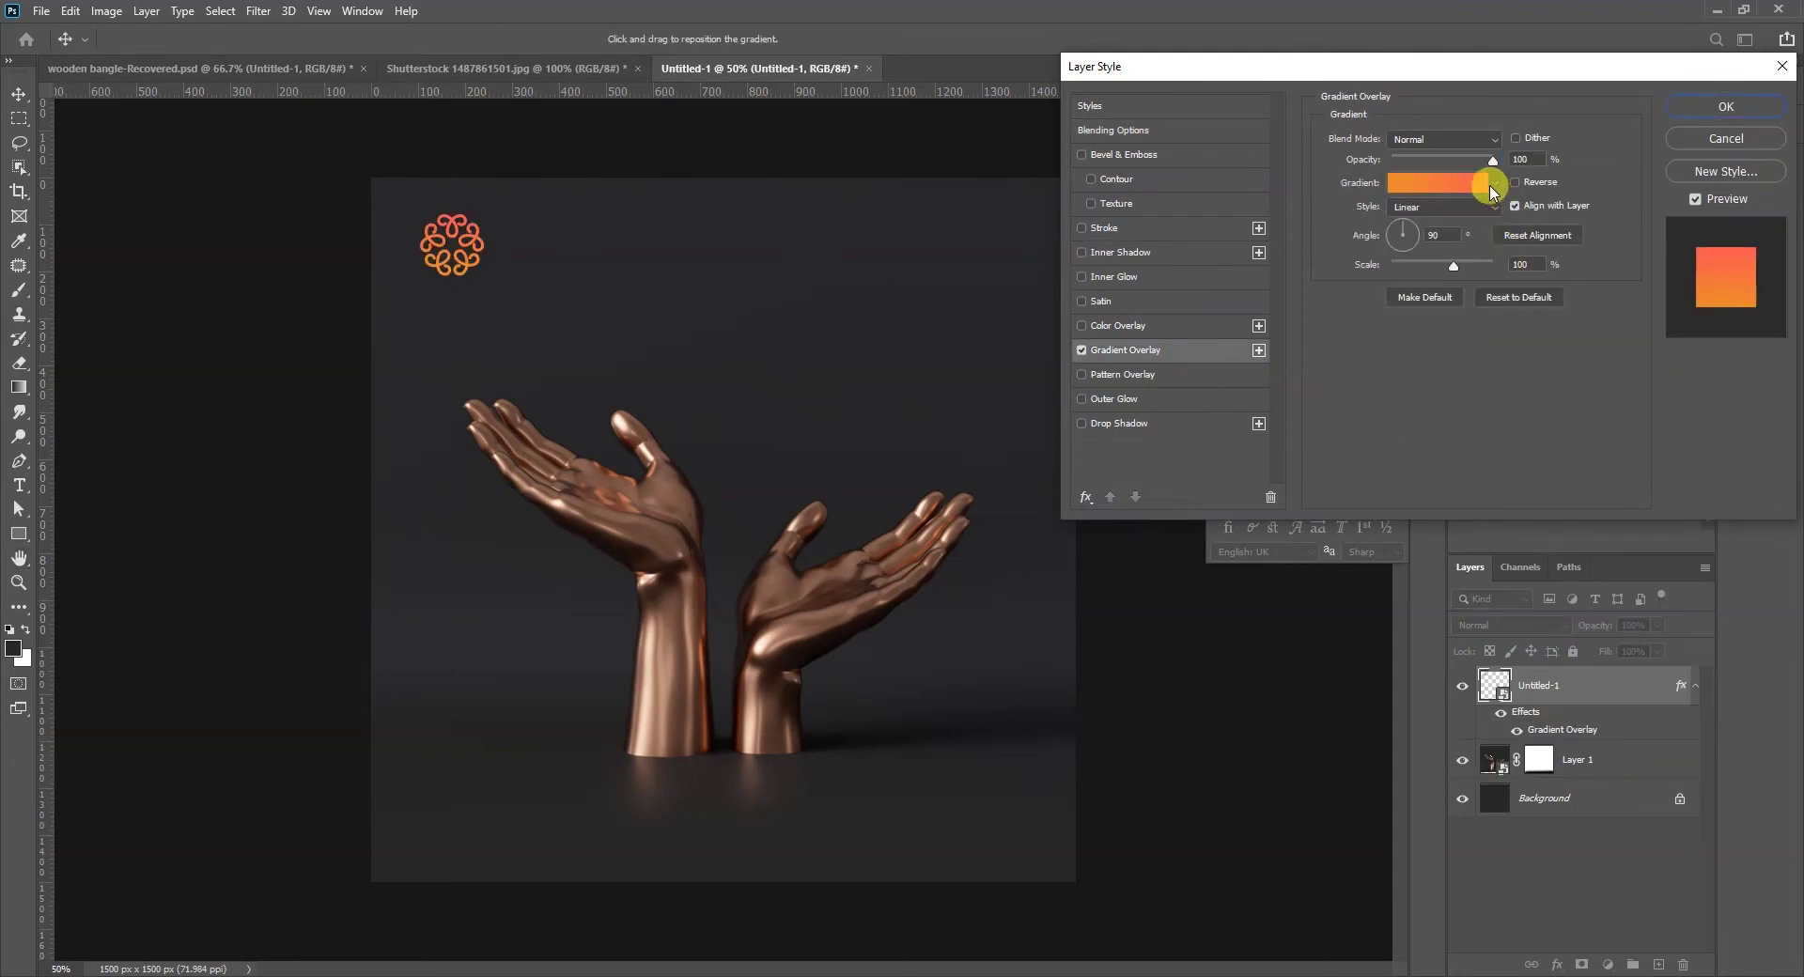
pyautogui.click(1454, 185)
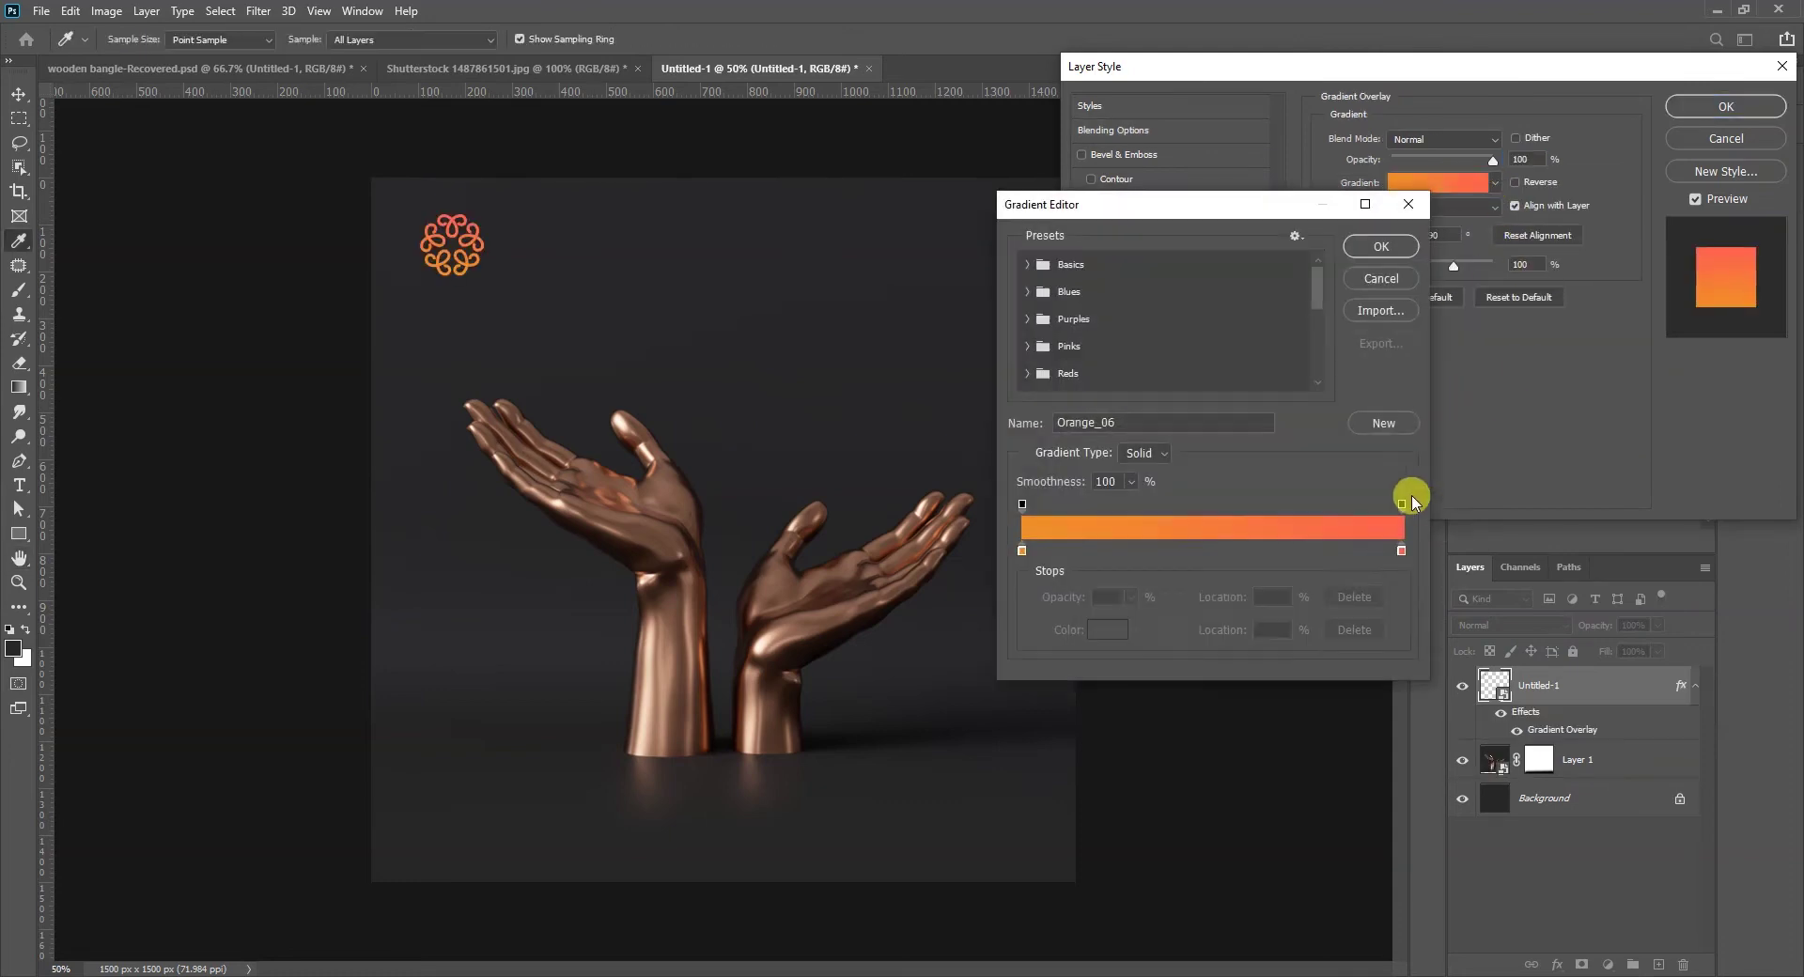
pyautogui.click(1024, 551)
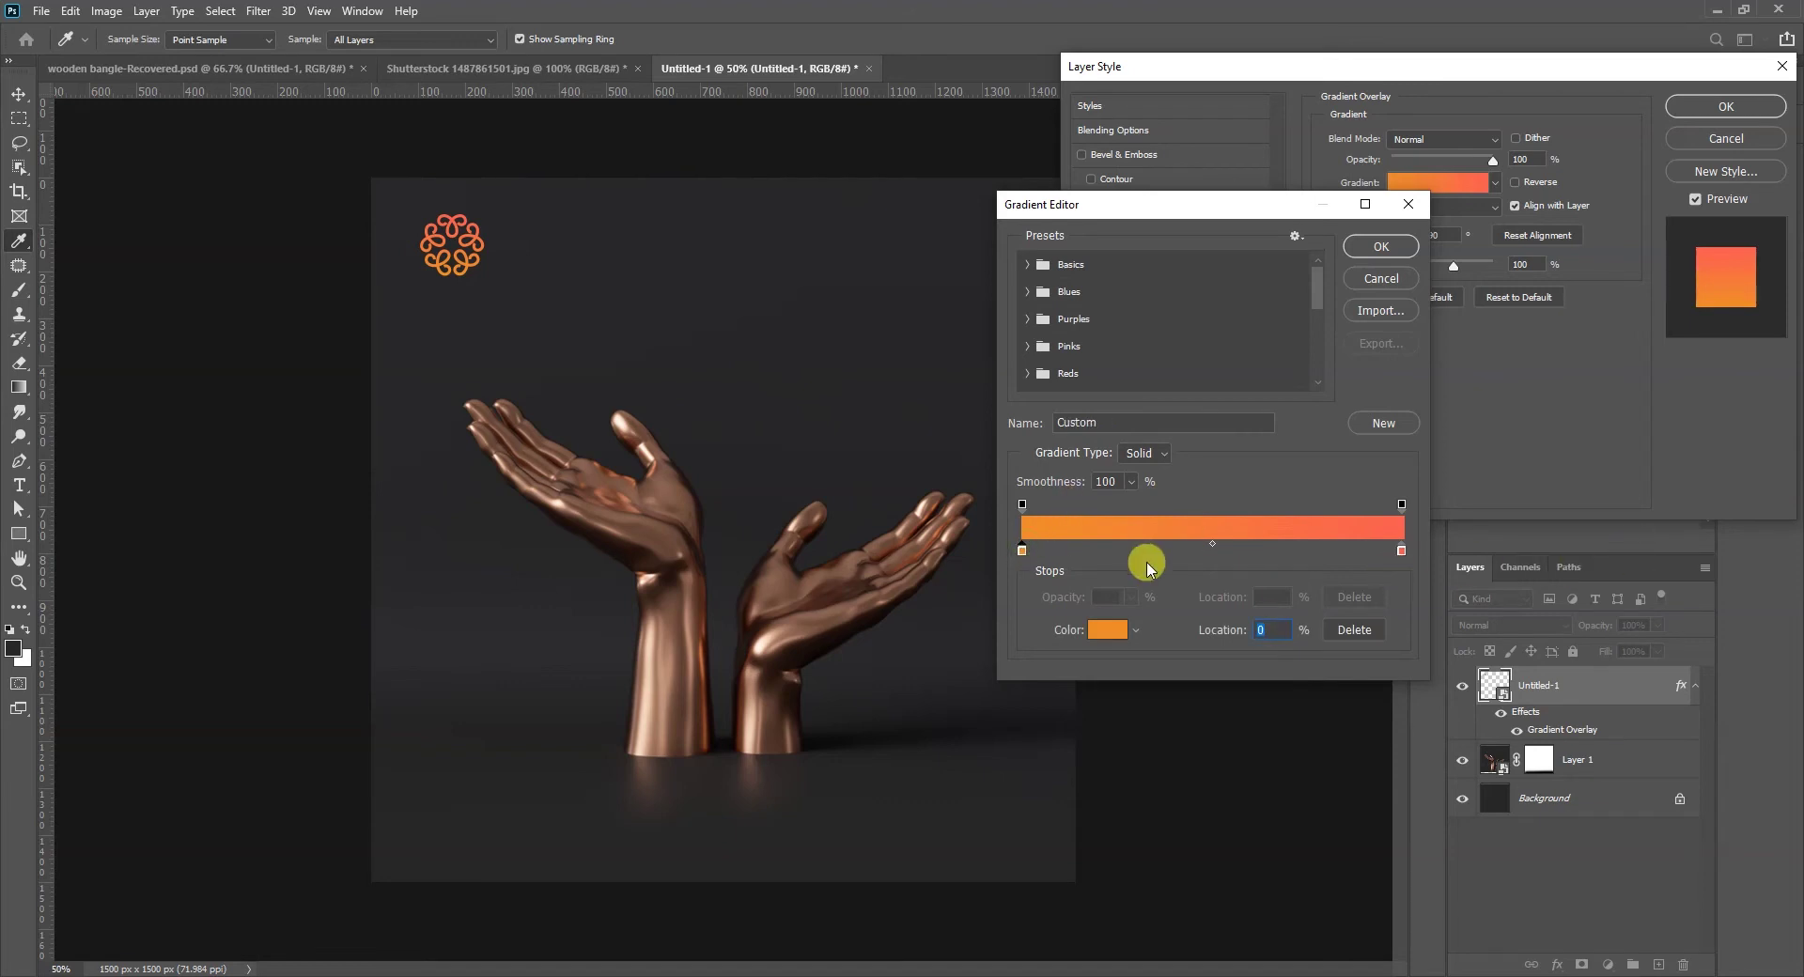
pyautogui.click(1110, 638)
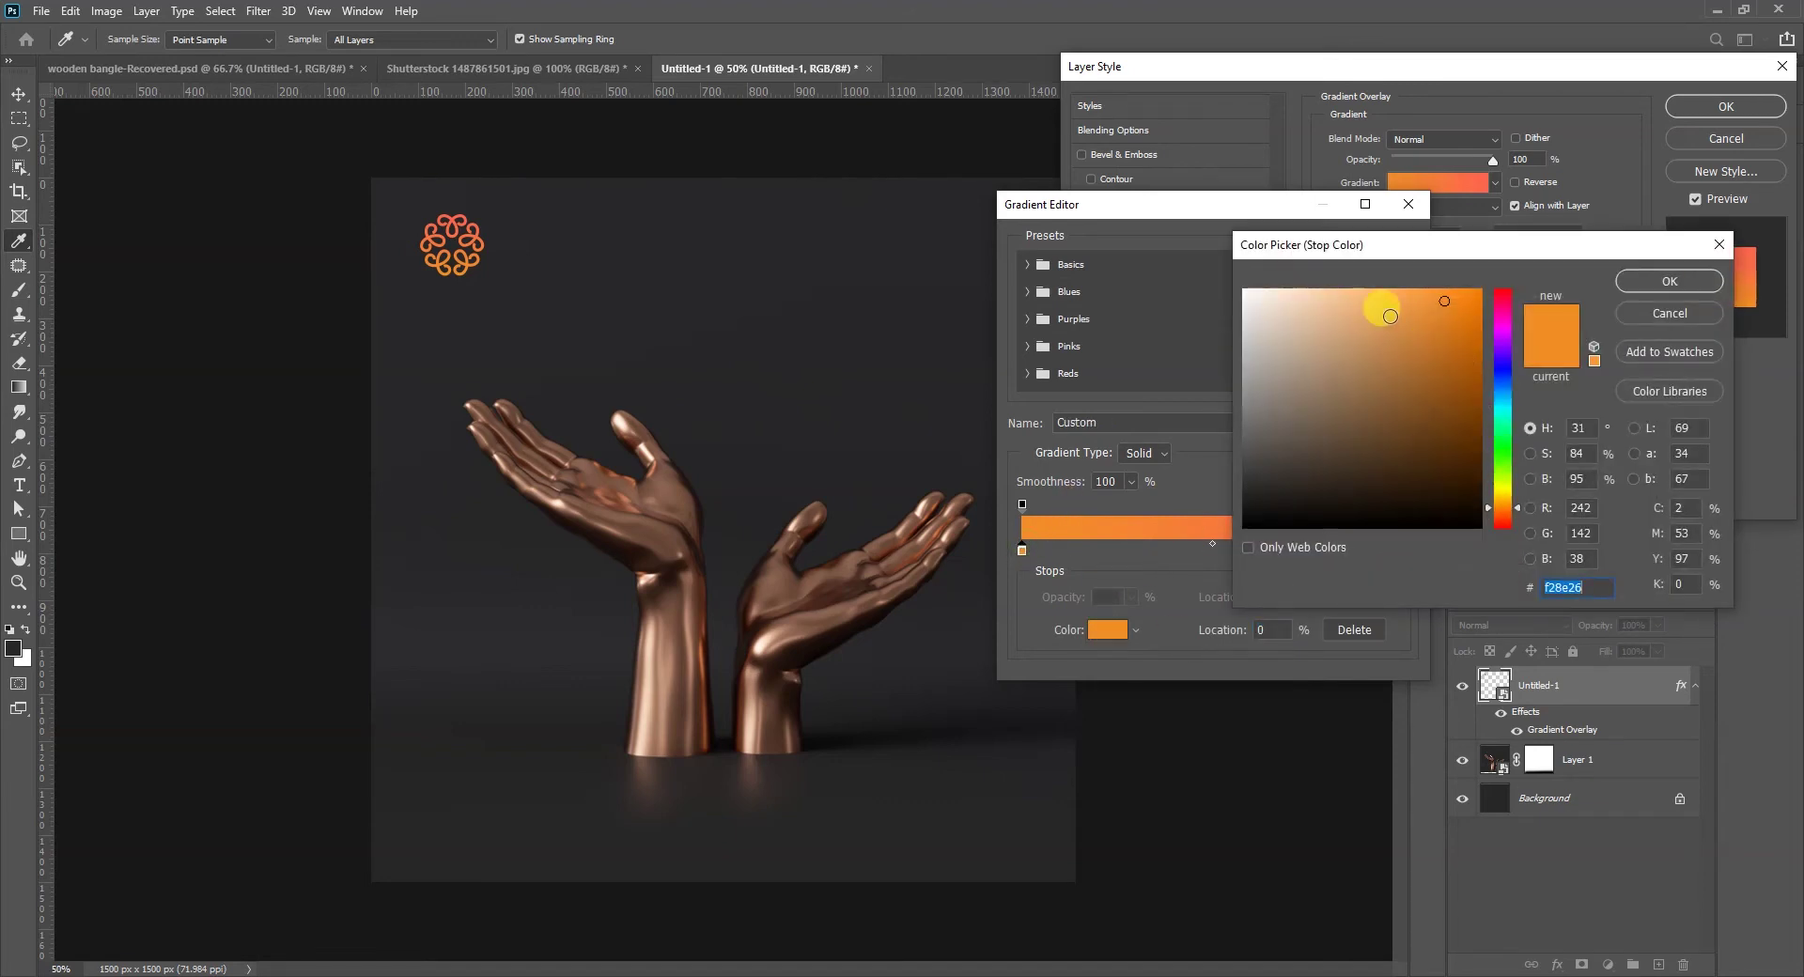
pyautogui.click(1376, 307)
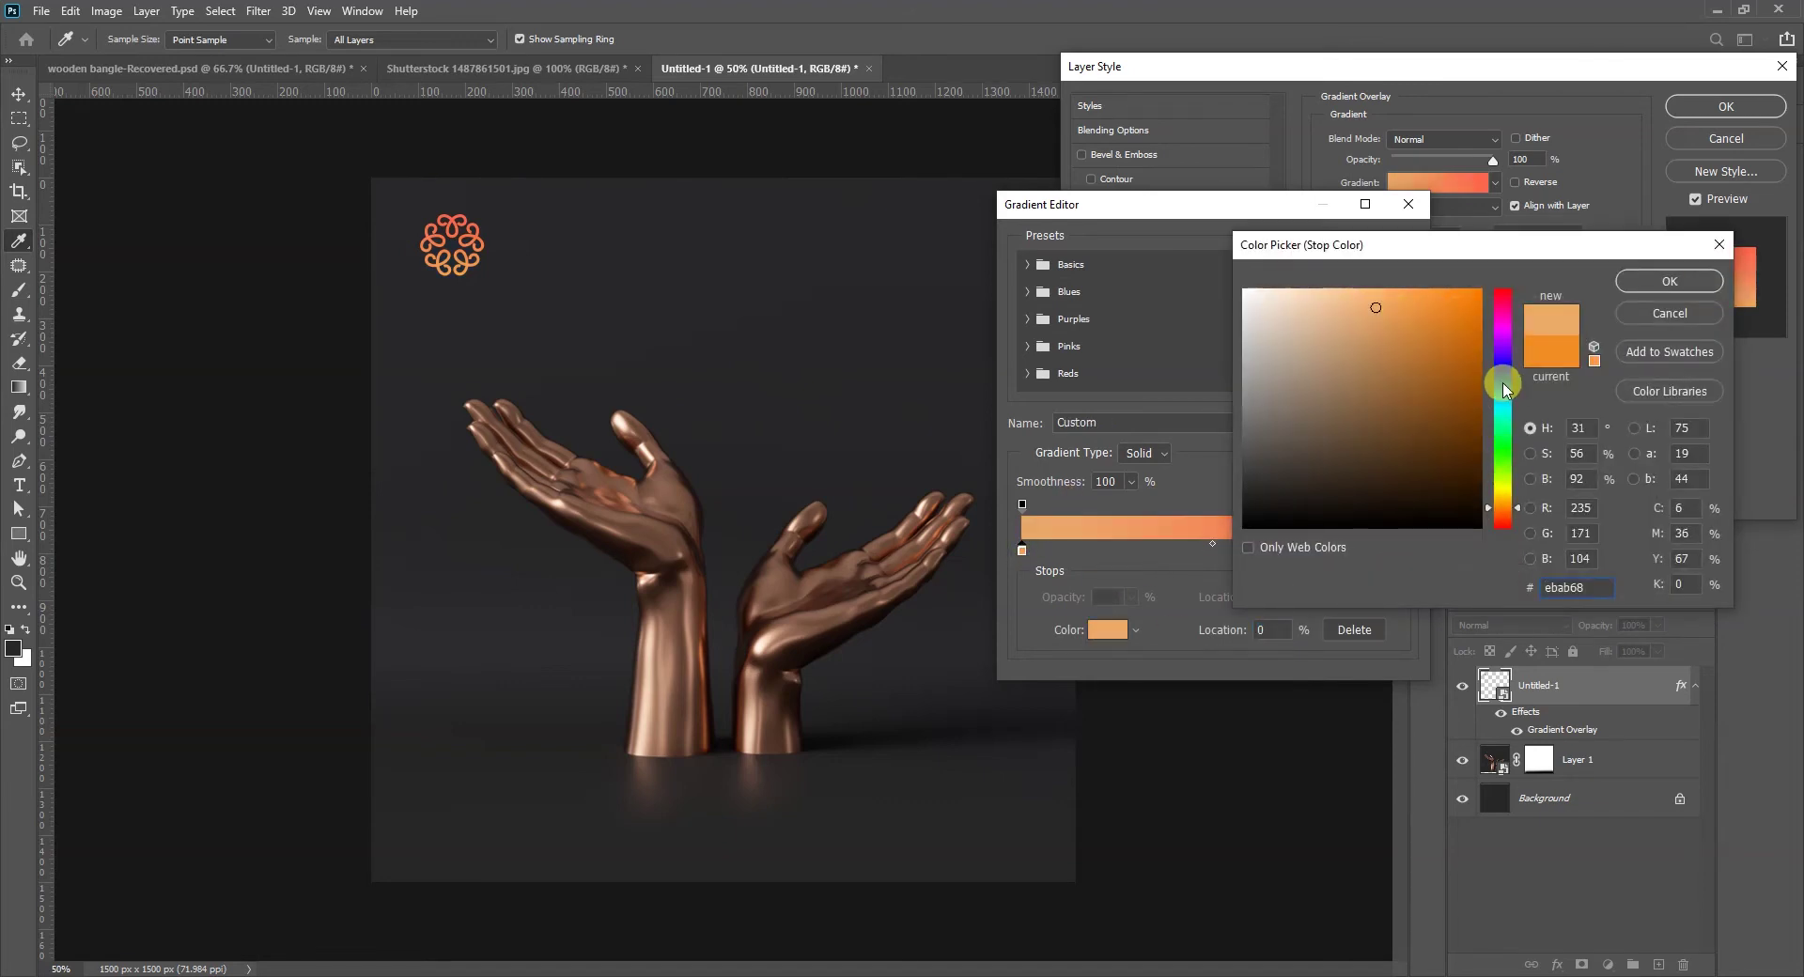
pyautogui.click(1644, 287)
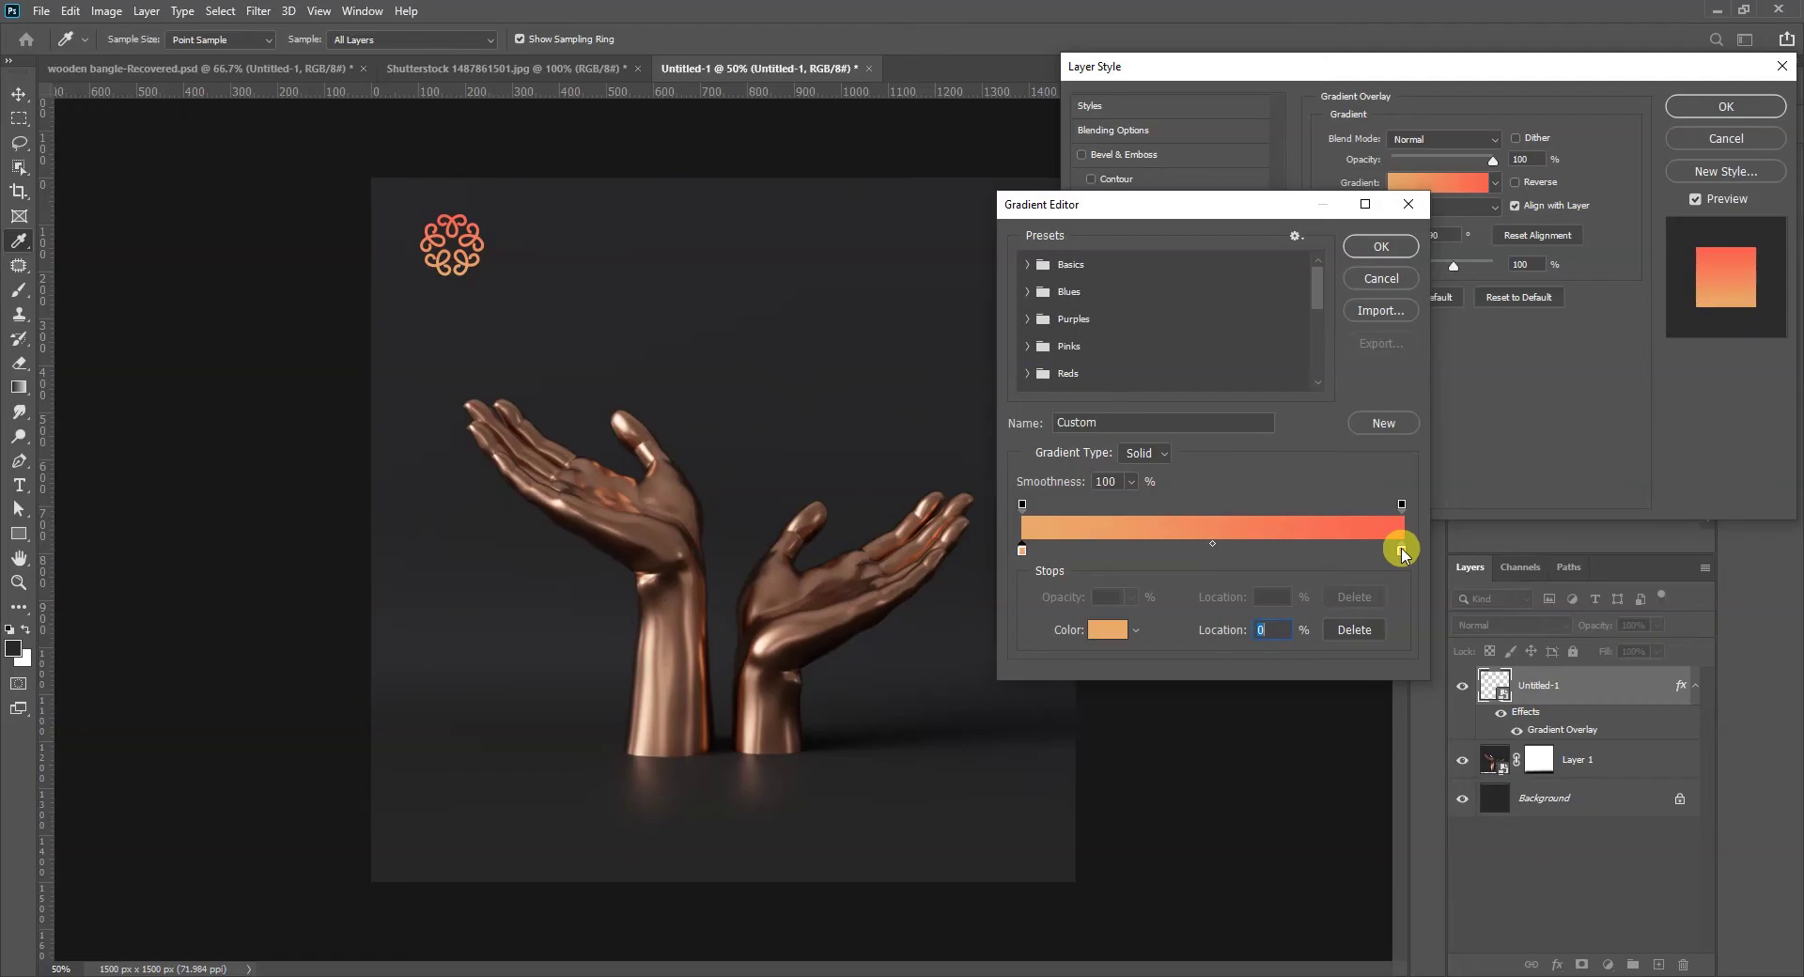
# Set the gradient's end colour stop to a07426 and apply the Gradient Overlay to the logo.
pyautogui.click(1402, 549)
pyautogui.click(1134, 631)
pyautogui.moveTo(1496, 524); pyautogui.dragTo(1496, 510)
pyautogui.moveTo(1418, 305); pyautogui.dragTo(1425, 378)
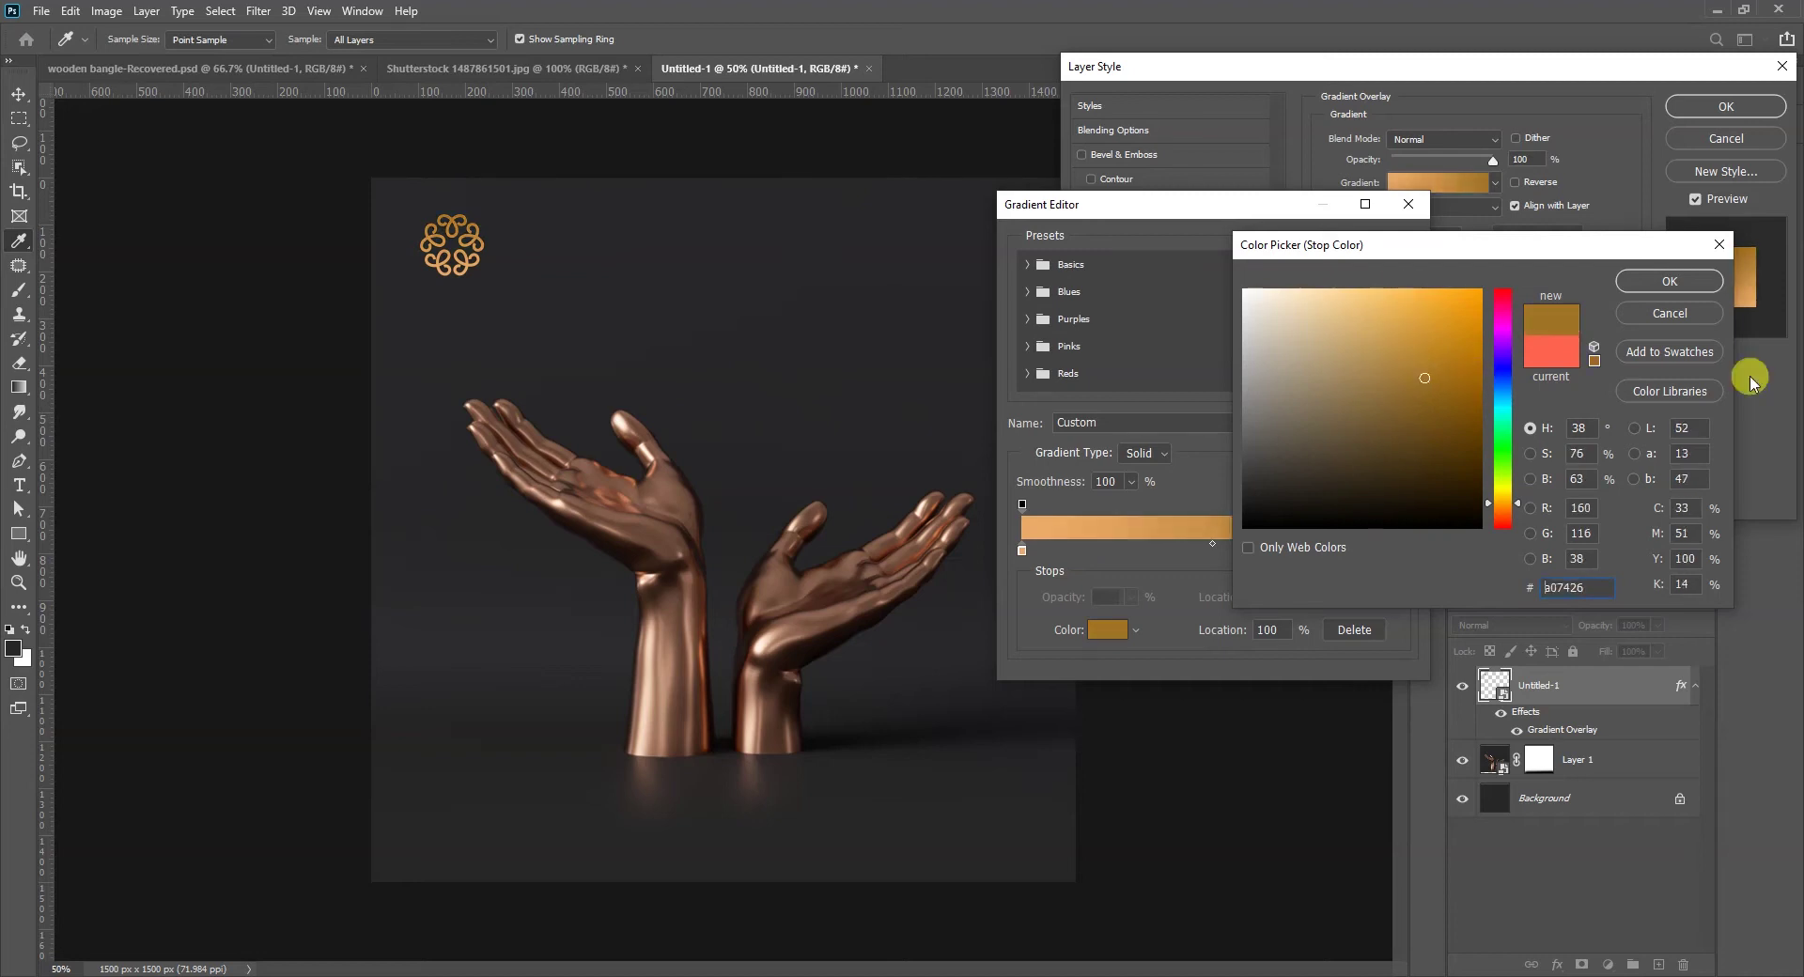
pyautogui.click(1687, 293)
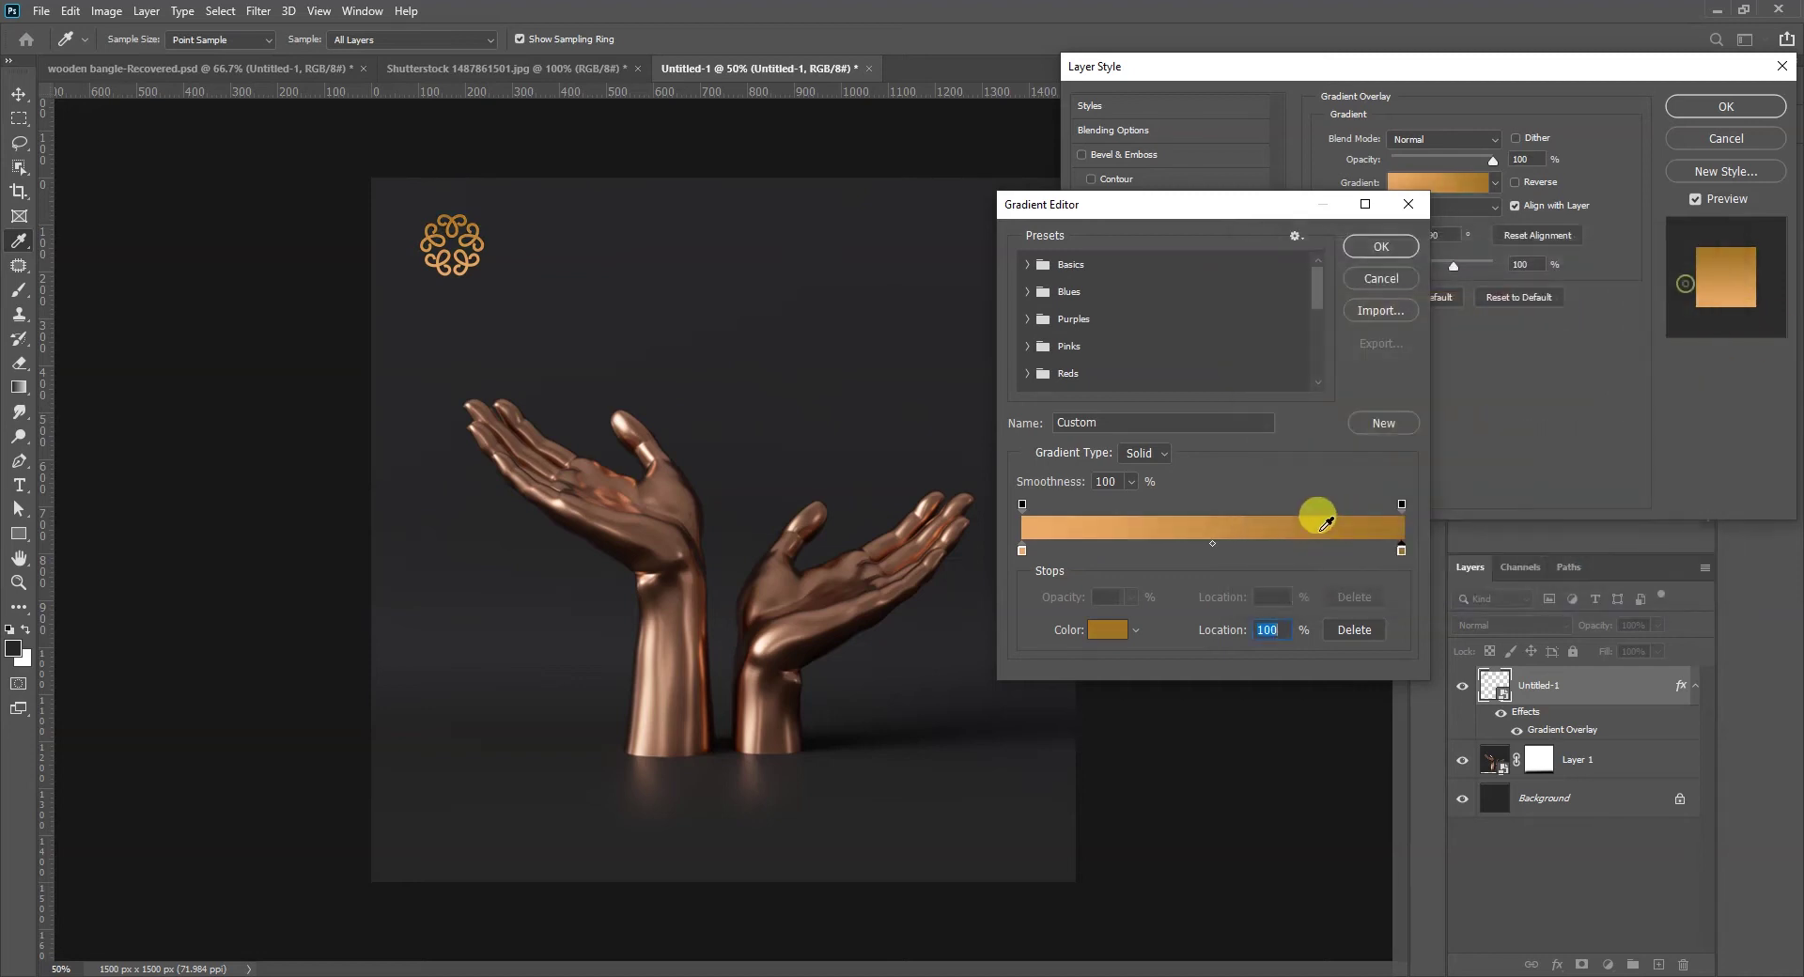
pyautogui.click(1383, 249)
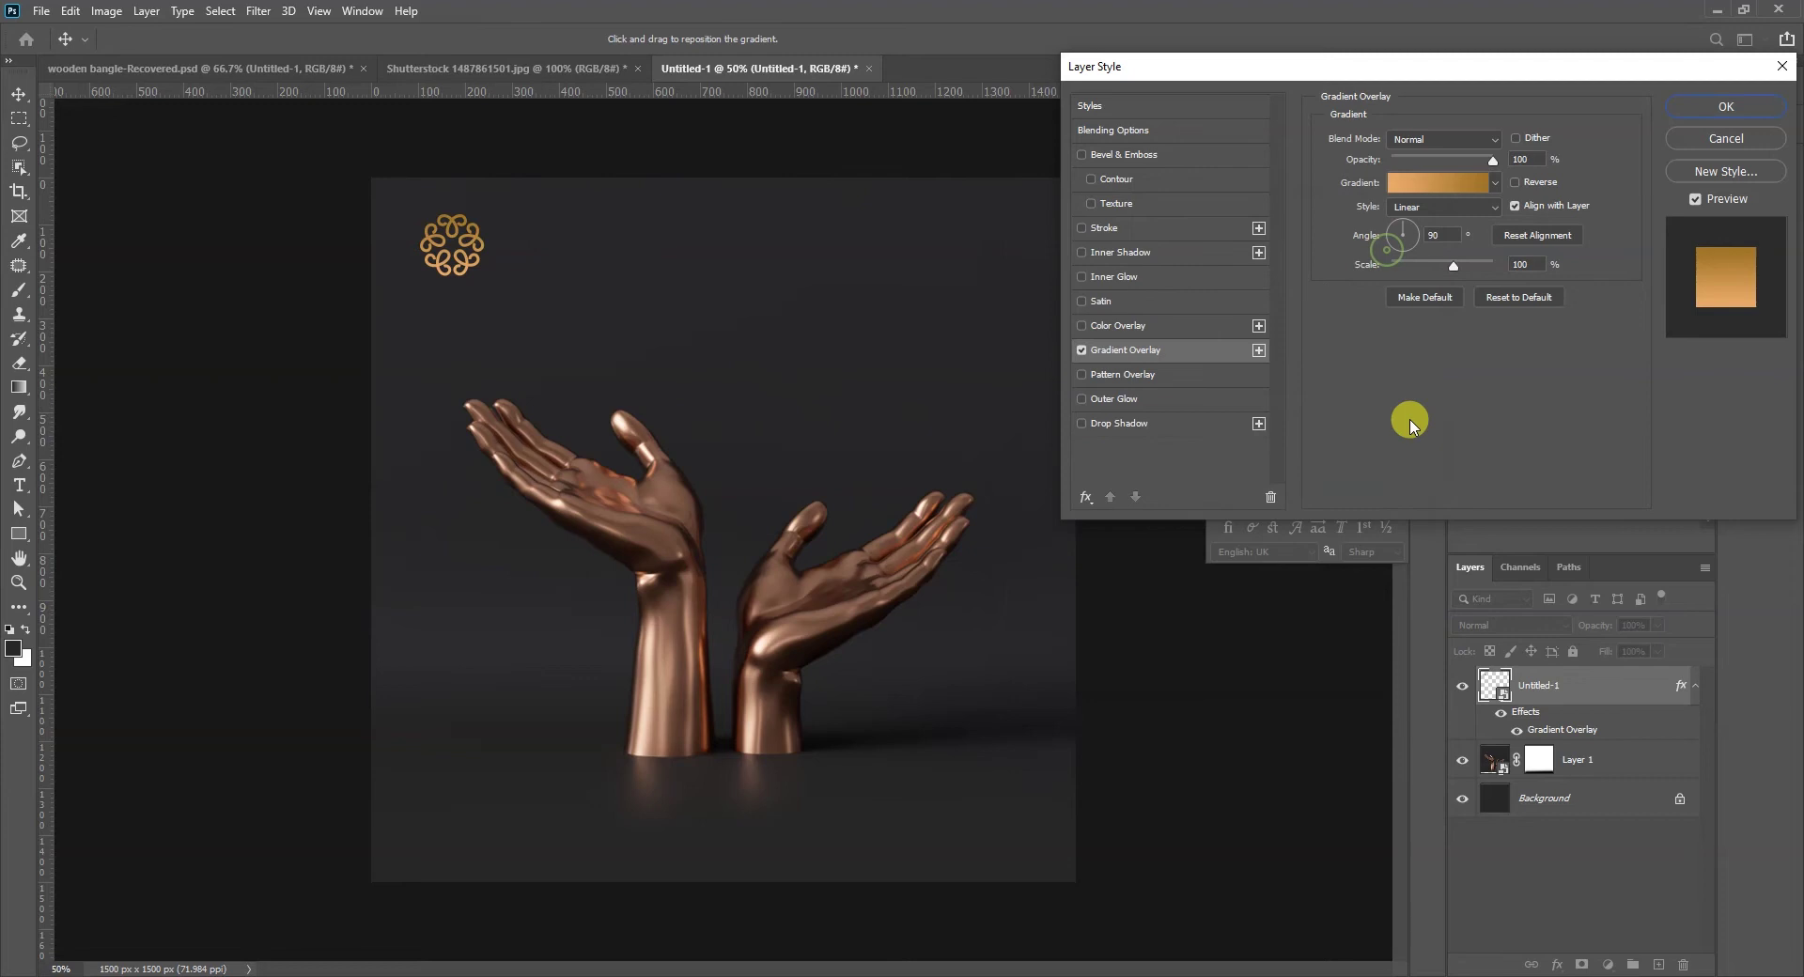
pyautogui.click(1726, 106)
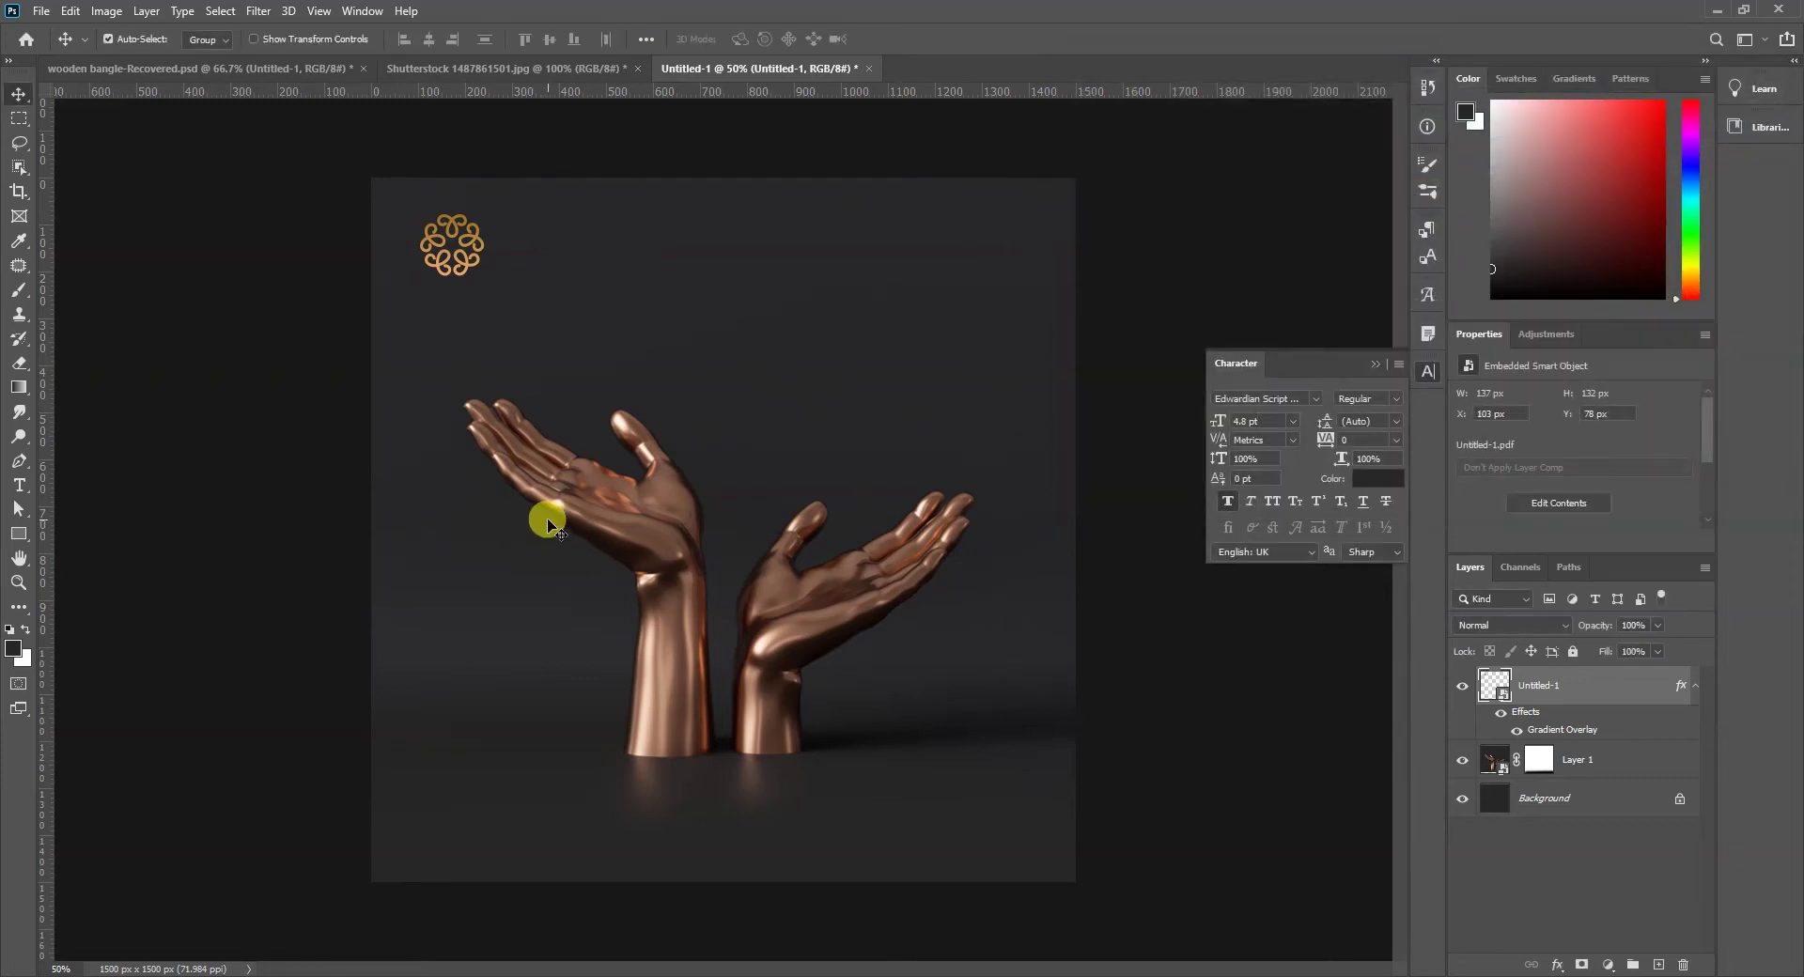
# Copy the gold bangle group from the wooden bangle document onto the left hand's wrist and enable the bangle layer's mask.
pyautogui.click(169, 67)
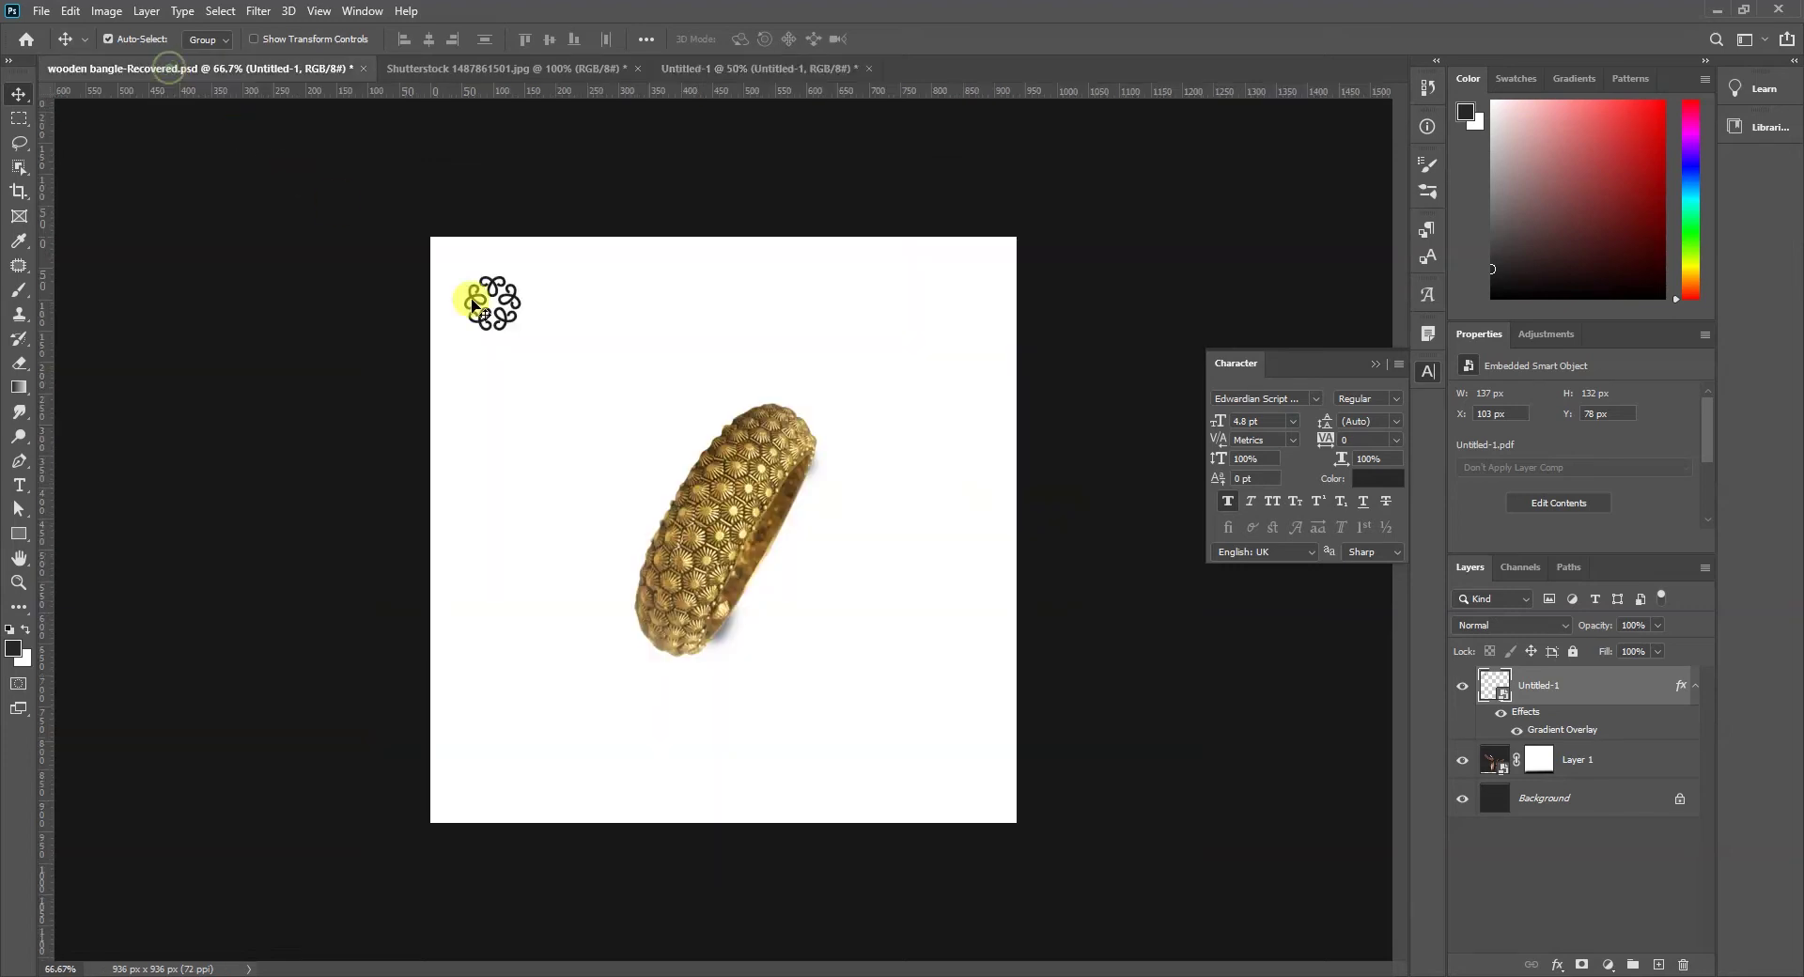
pyautogui.click(714, 527)
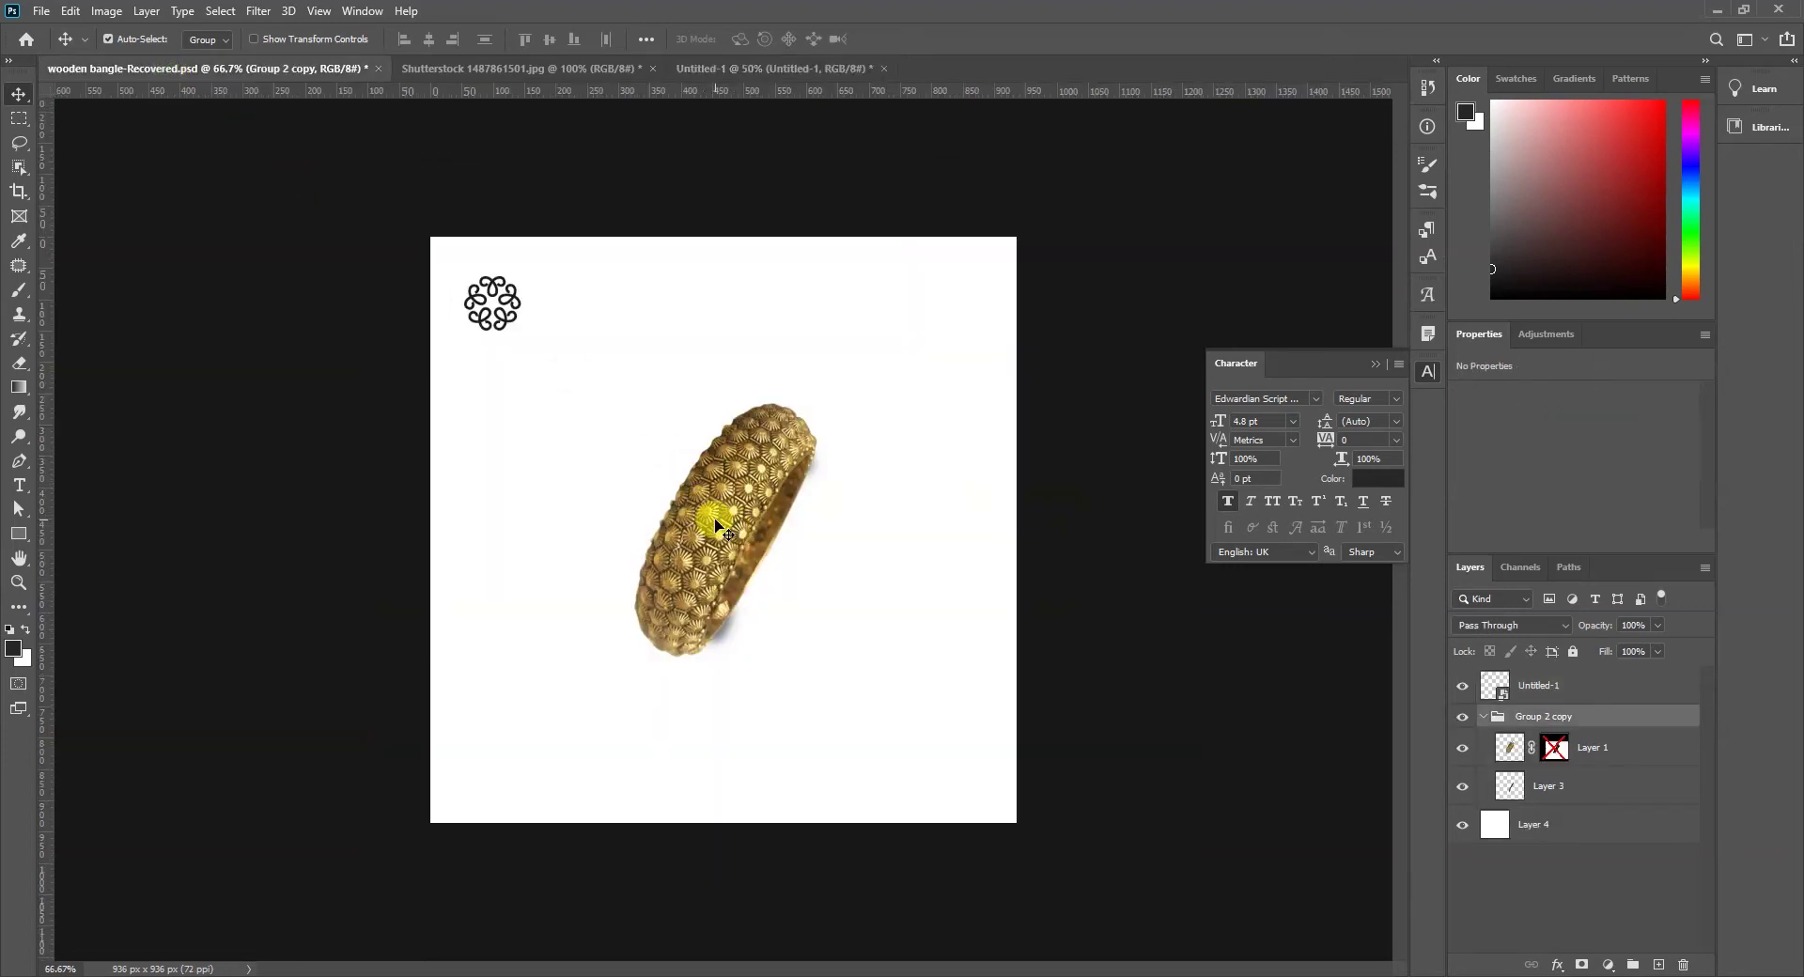
pyautogui.moveTo(719, 526); pyautogui.dragTo(688, 606)
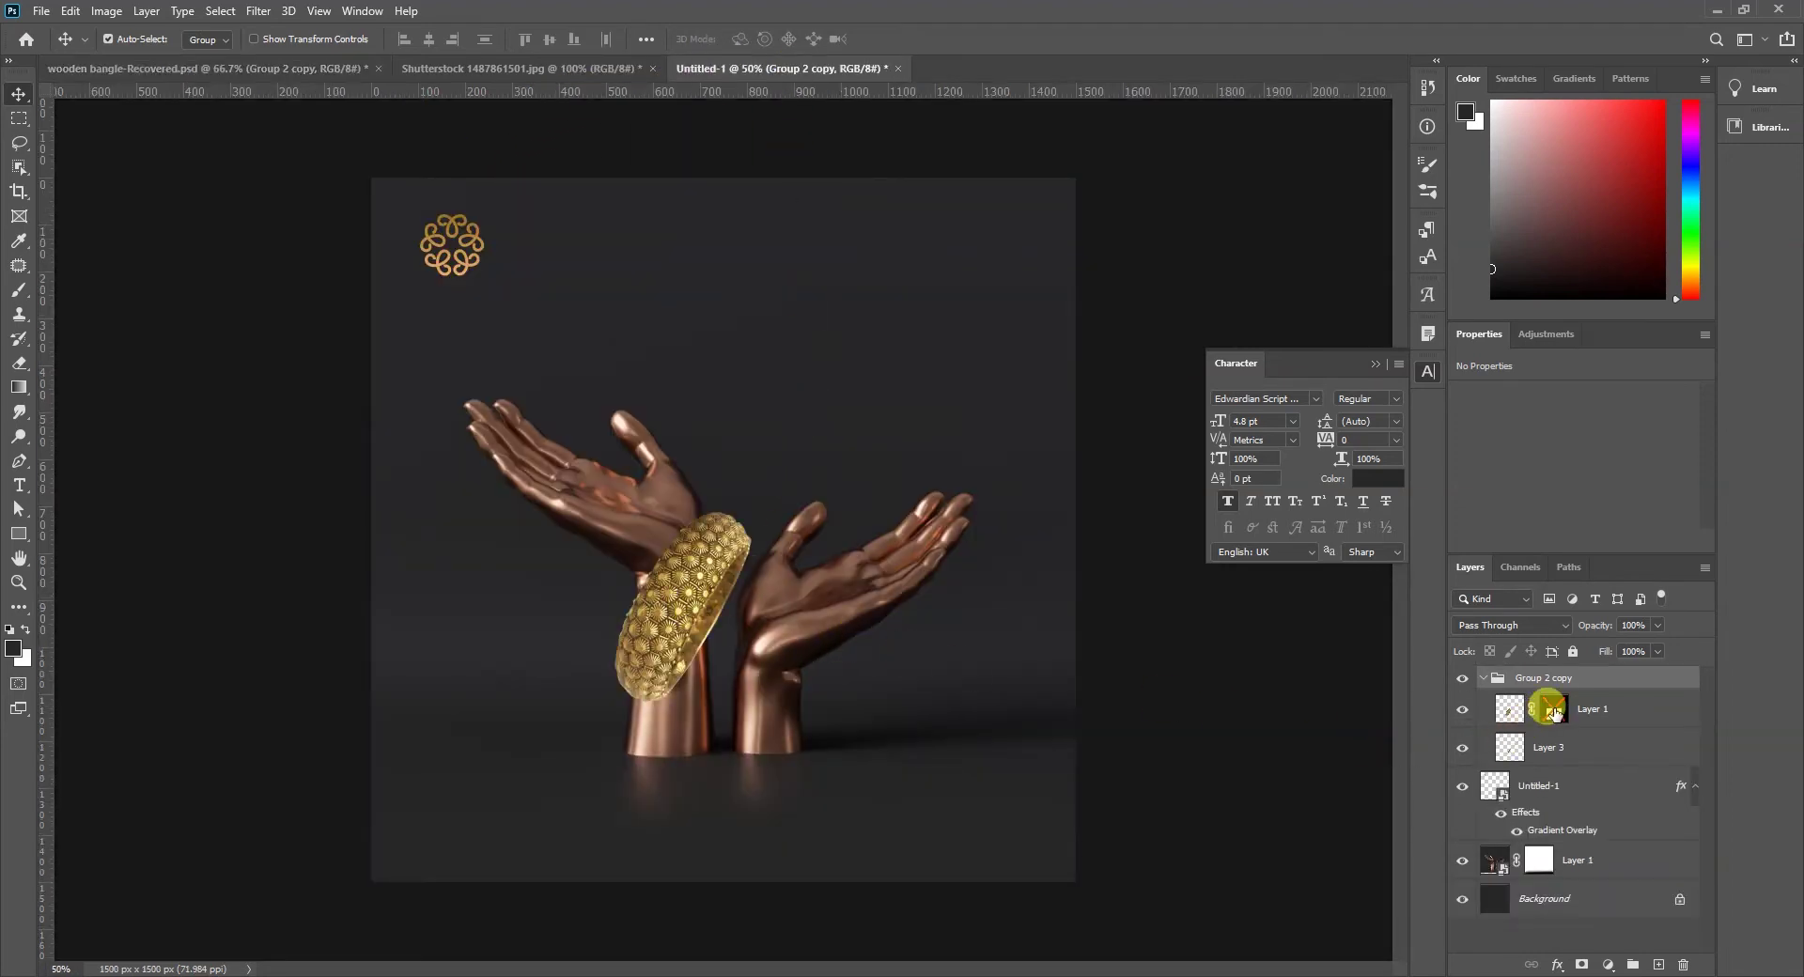
pyautogui.click(1553, 711)
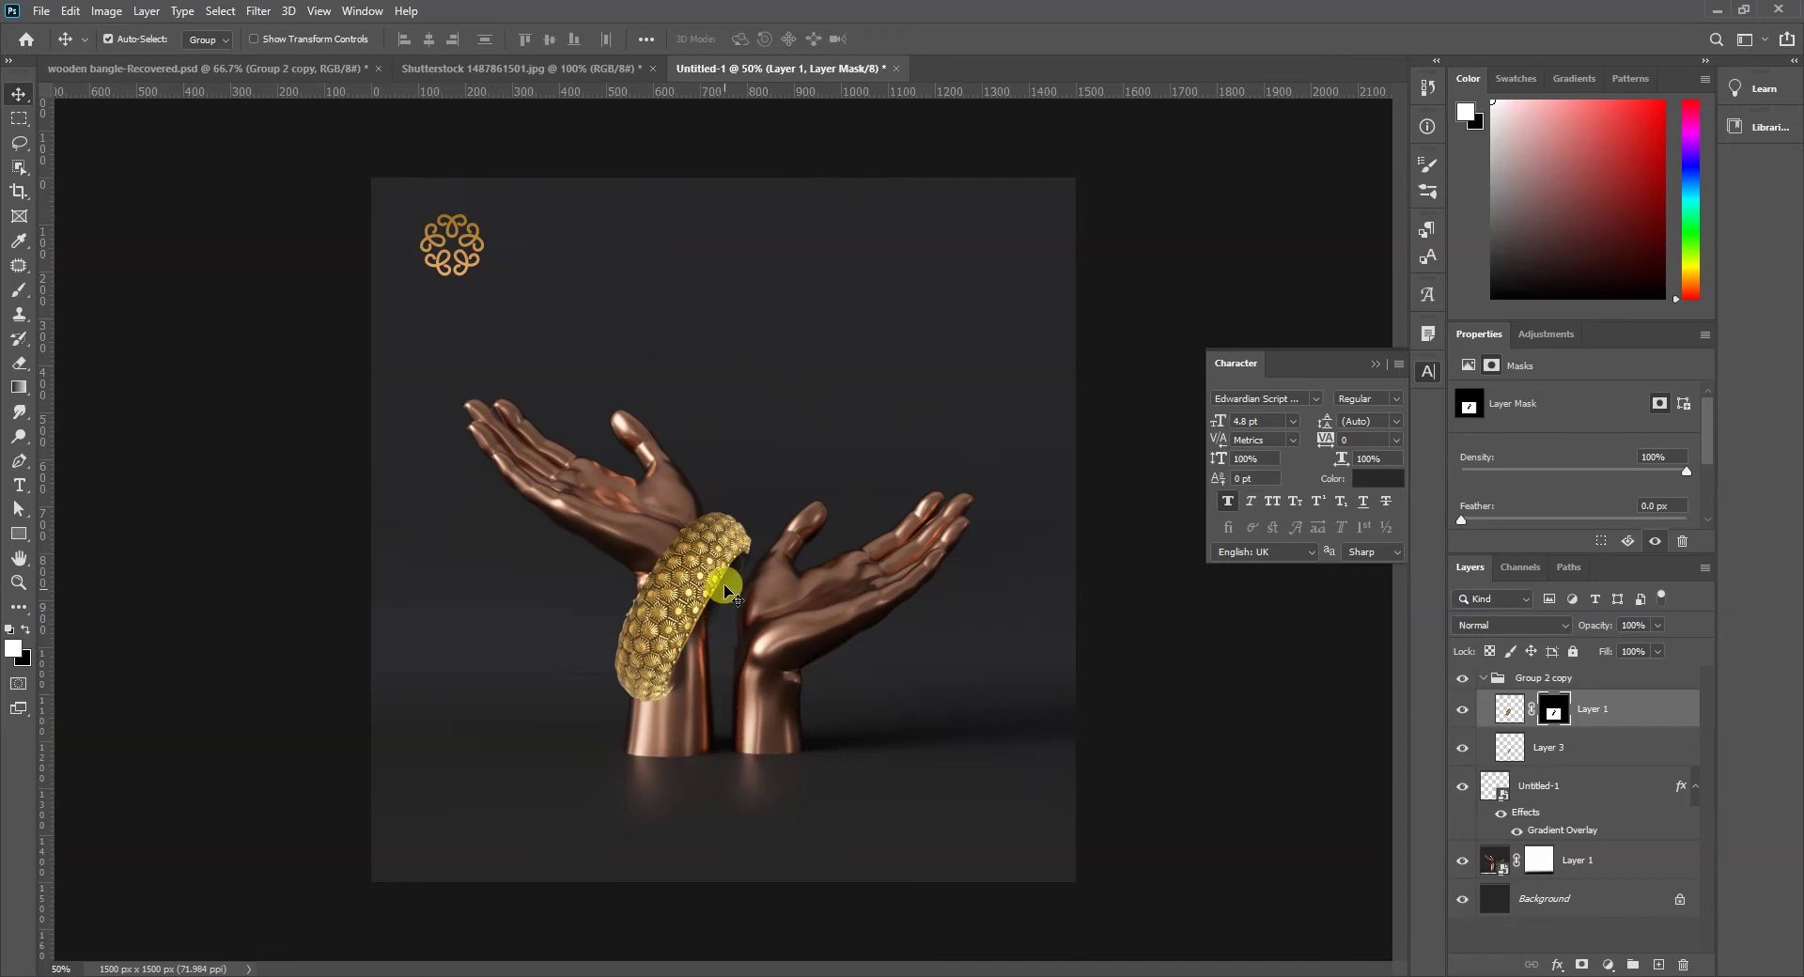
pyautogui.click(698, 563)
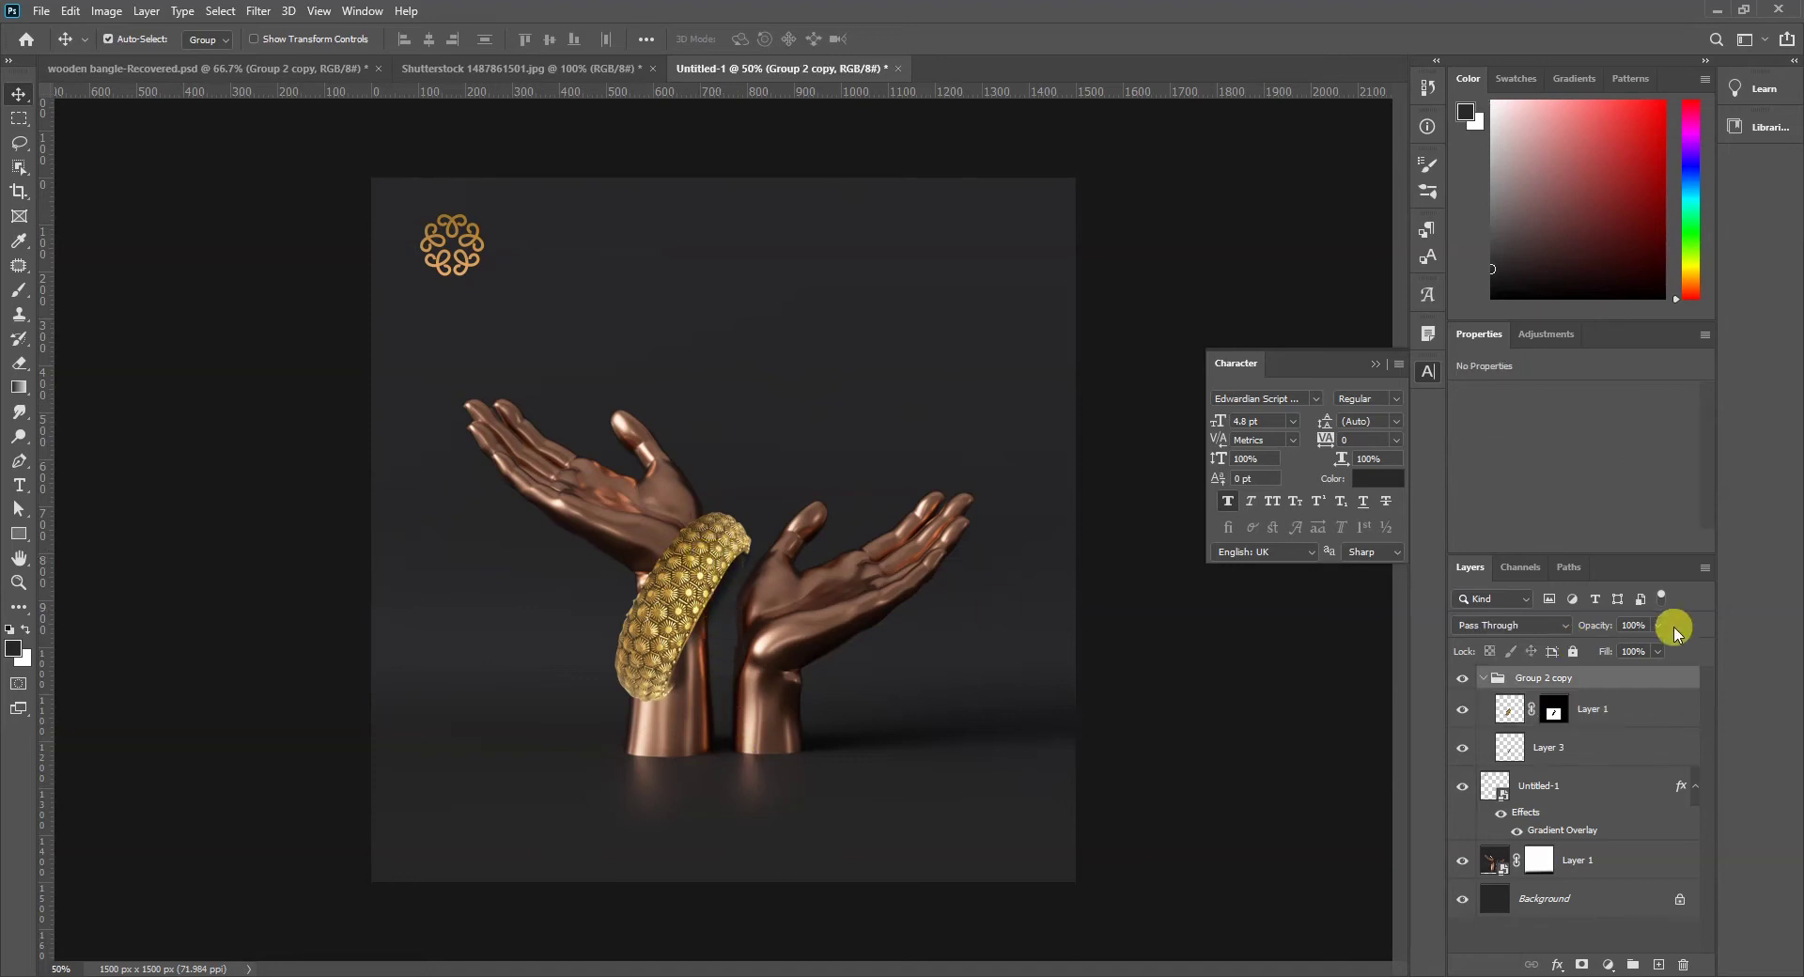
# Collapse the gold bangle group and convert it to a Smart Object.
pyautogui.click(1484, 679)
pyautogui.rightClick(1584, 687)
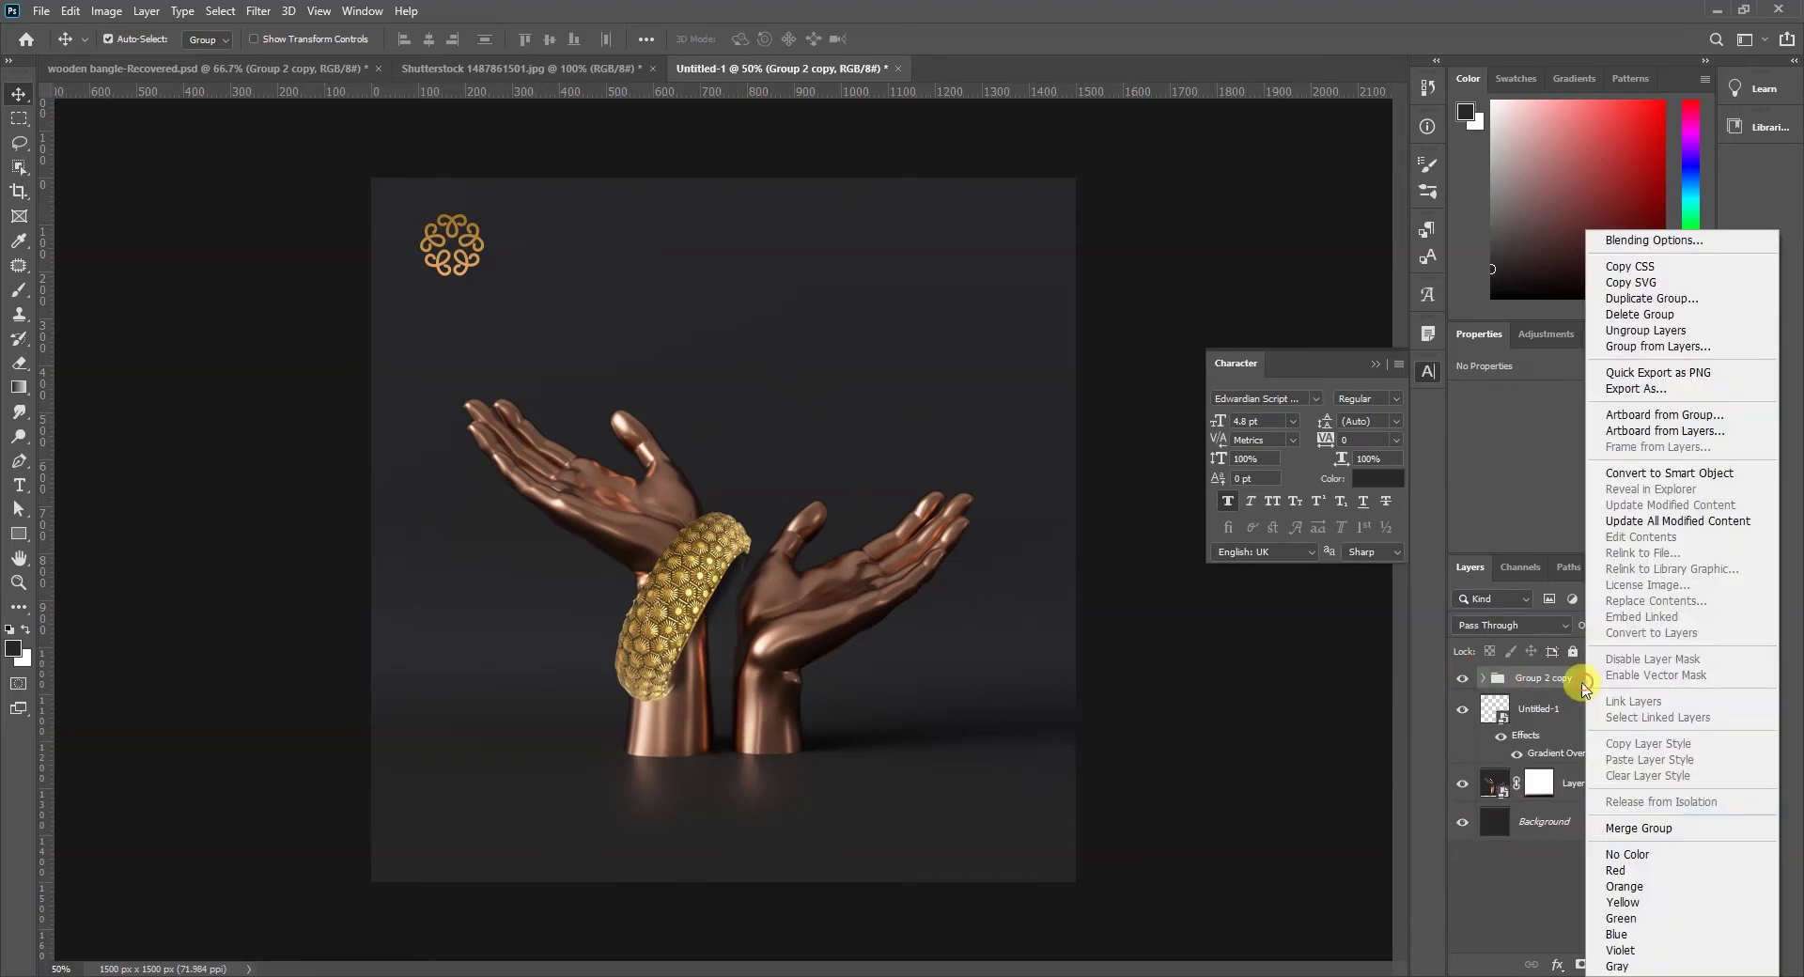
pyautogui.click(1689, 472)
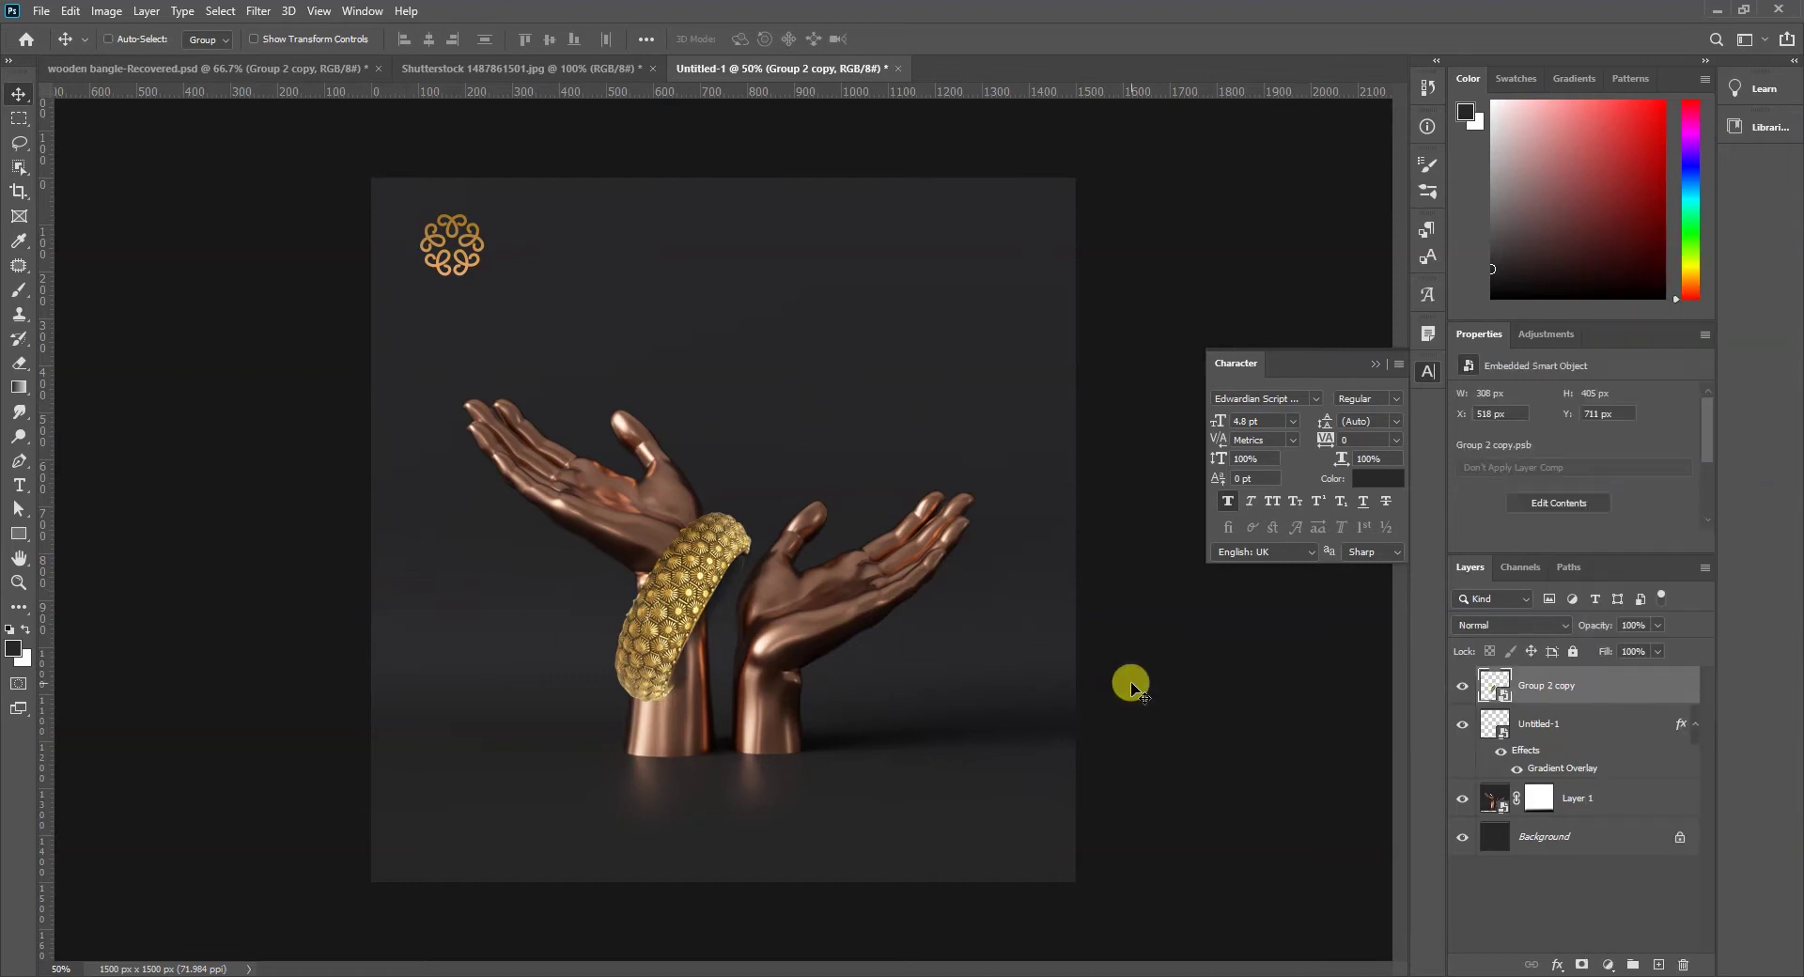
# Rotate the bangle to about 57°, scale it down to about 254 x 123 px and place it around the left hand's wrist.
pyautogui.hotkey('ctrl', 't')
pyautogui.moveTo(770, 403); pyautogui.dragTo(776, 589)
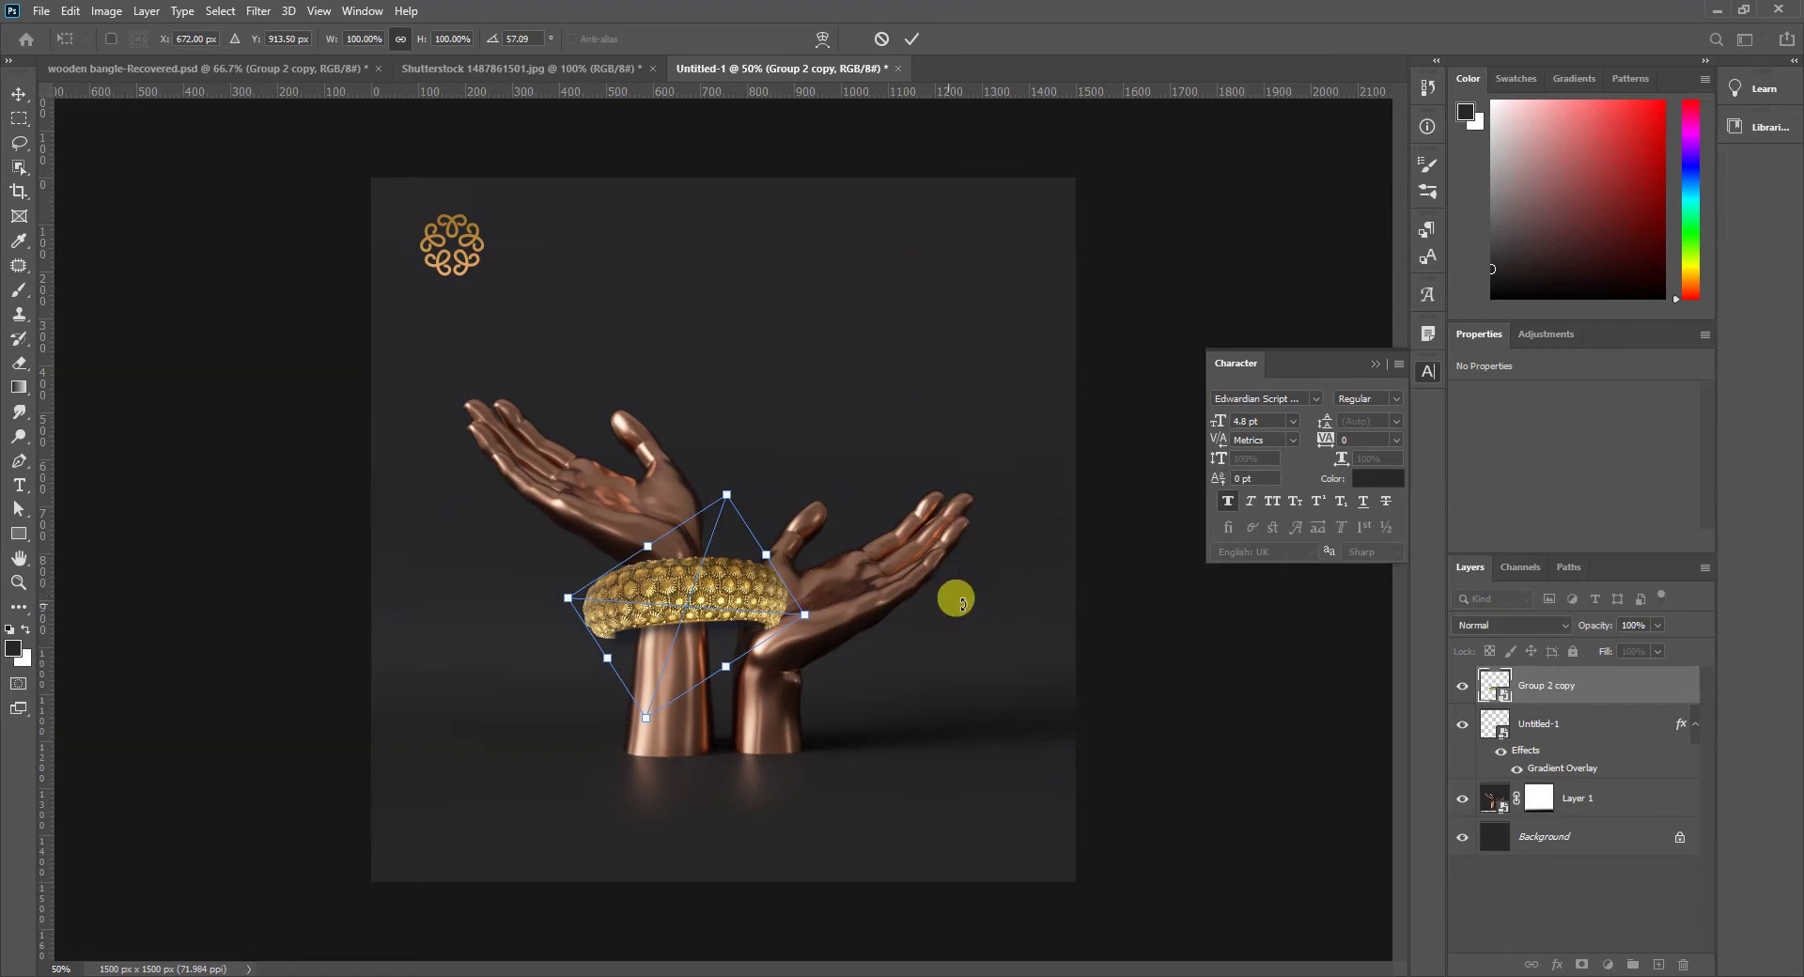
pyautogui.moveTo(735, 499); pyautogui.dragTo(664, 561)
pyautogui.press('Return')
pyautogui.keyDown('ctrl'); pyautogui.click(732, 587); pyautogui.keyUp('ctrl')
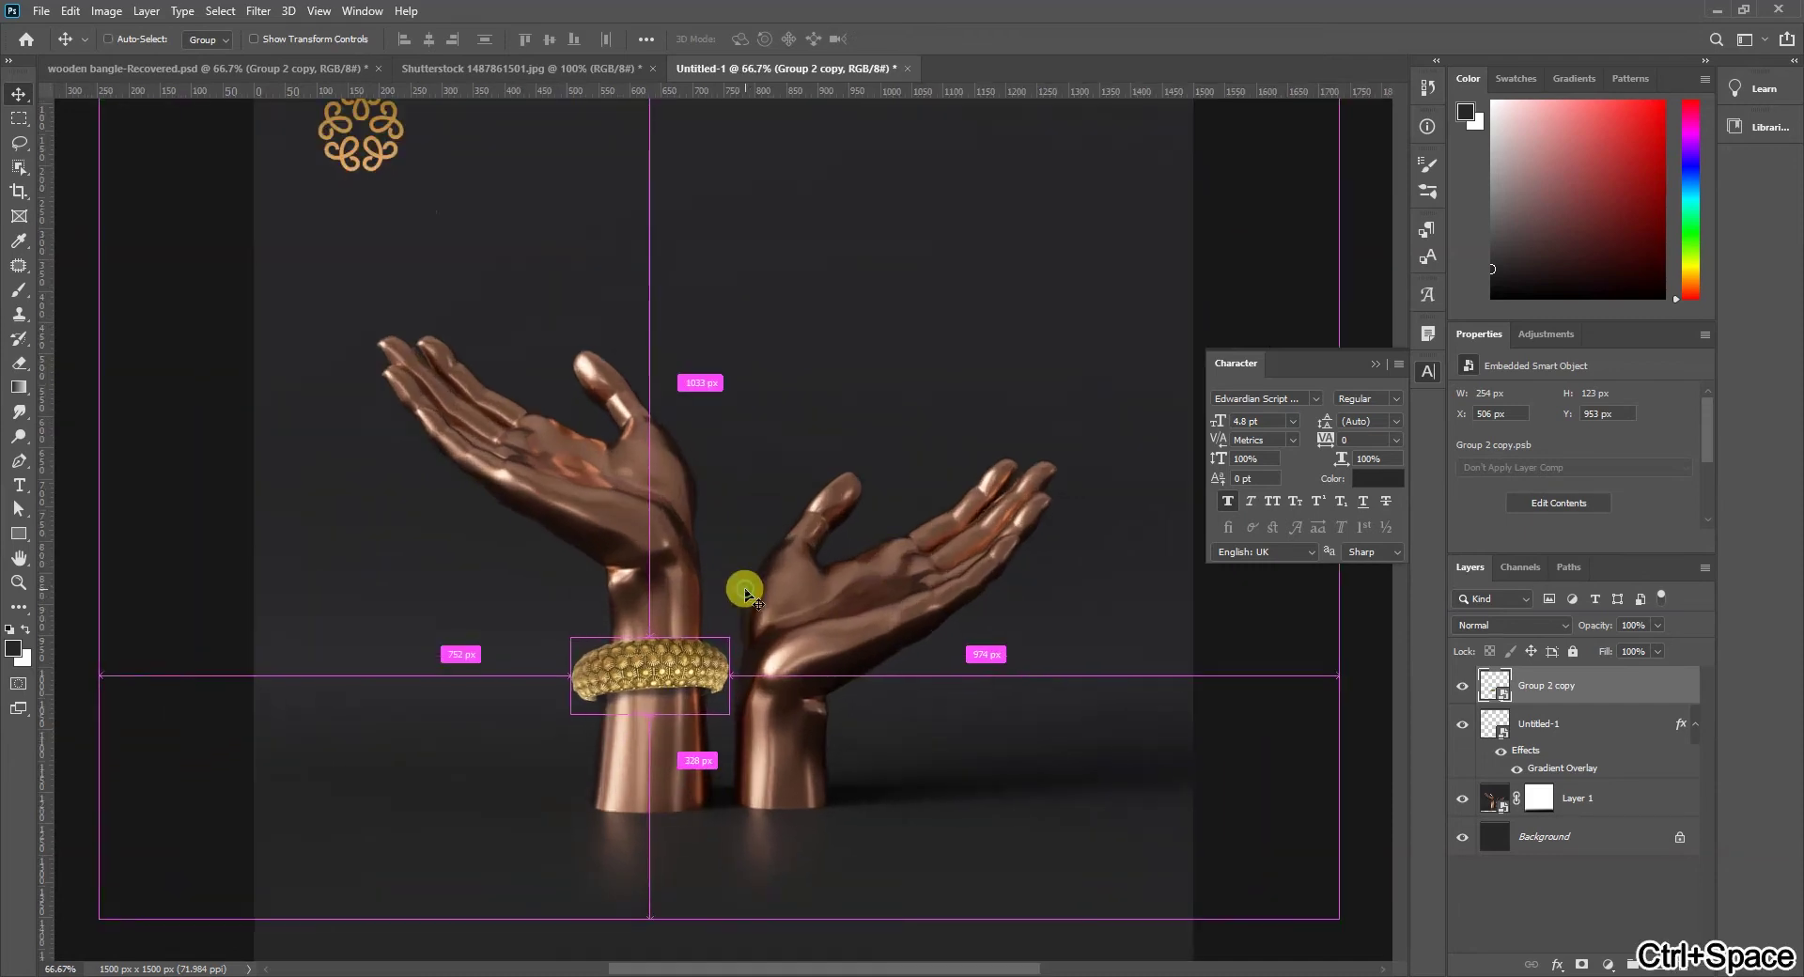
pyautogui.moveTo(672, 676); pyautogui.dragTo(681, 646)
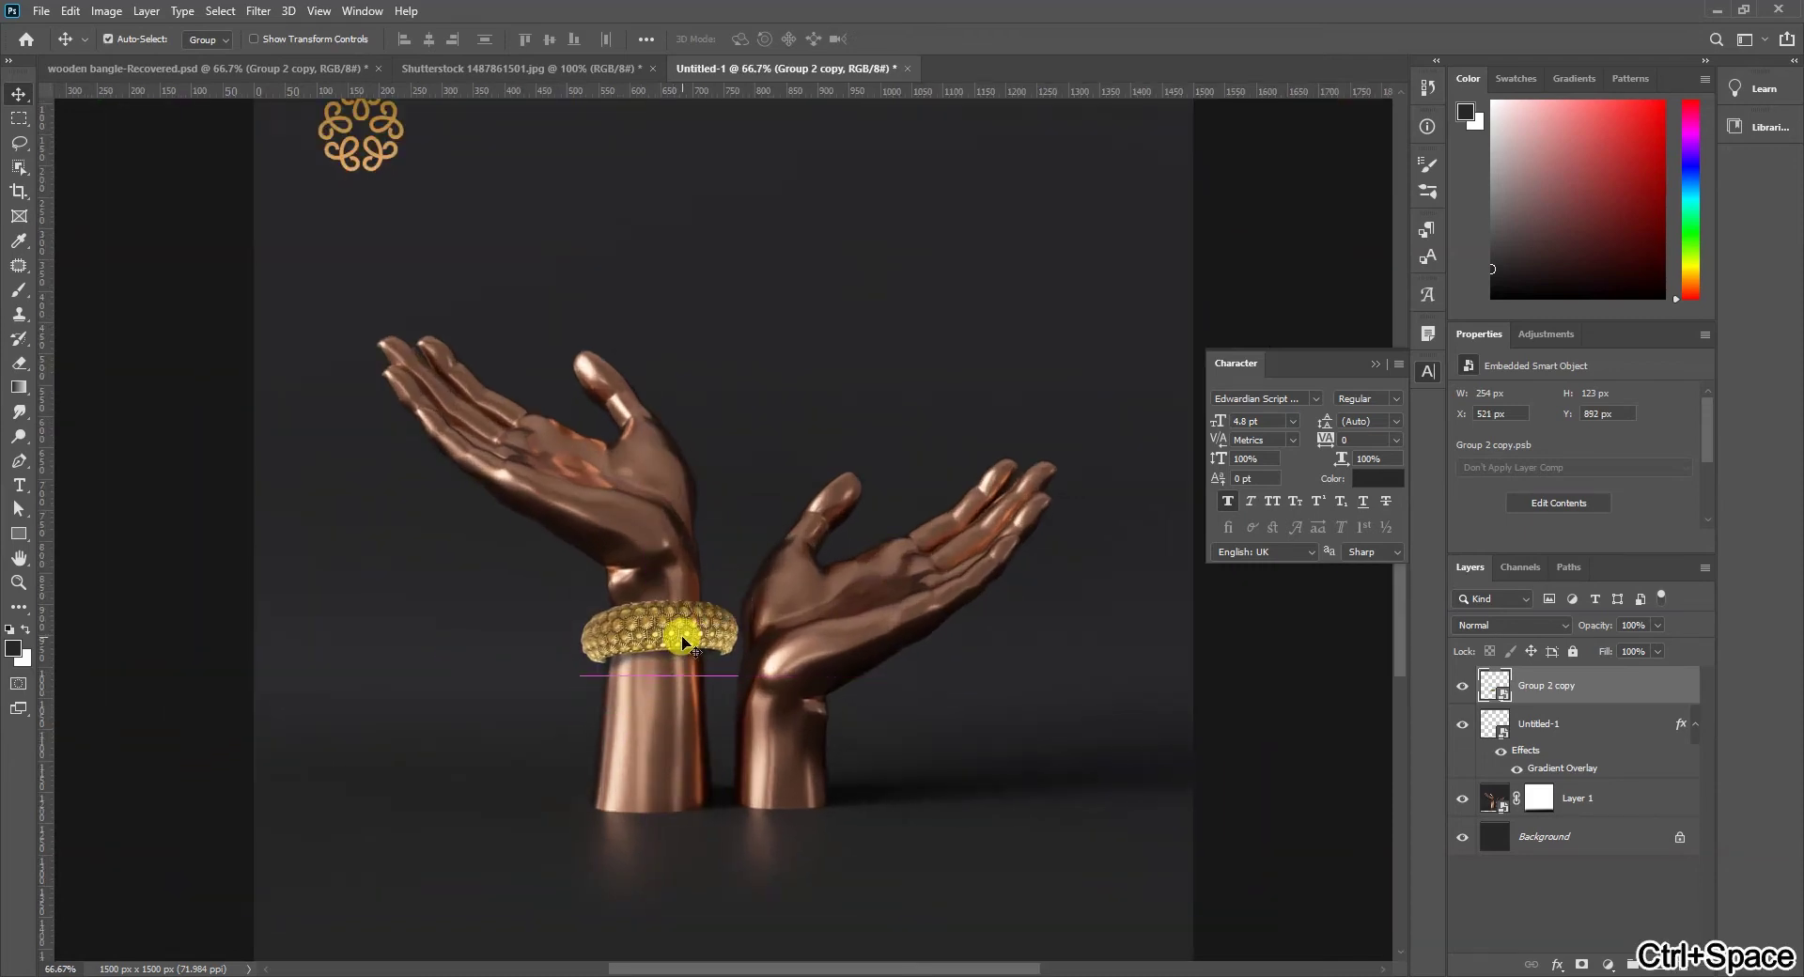
# Scale the bangle down to about 217 x 105 px to fit the left wrist's width.
pyautogui.hotkey('ctrl', 't')
pyautogui.moveTo(690, 551); pyautogui.dragTo(667, 569)
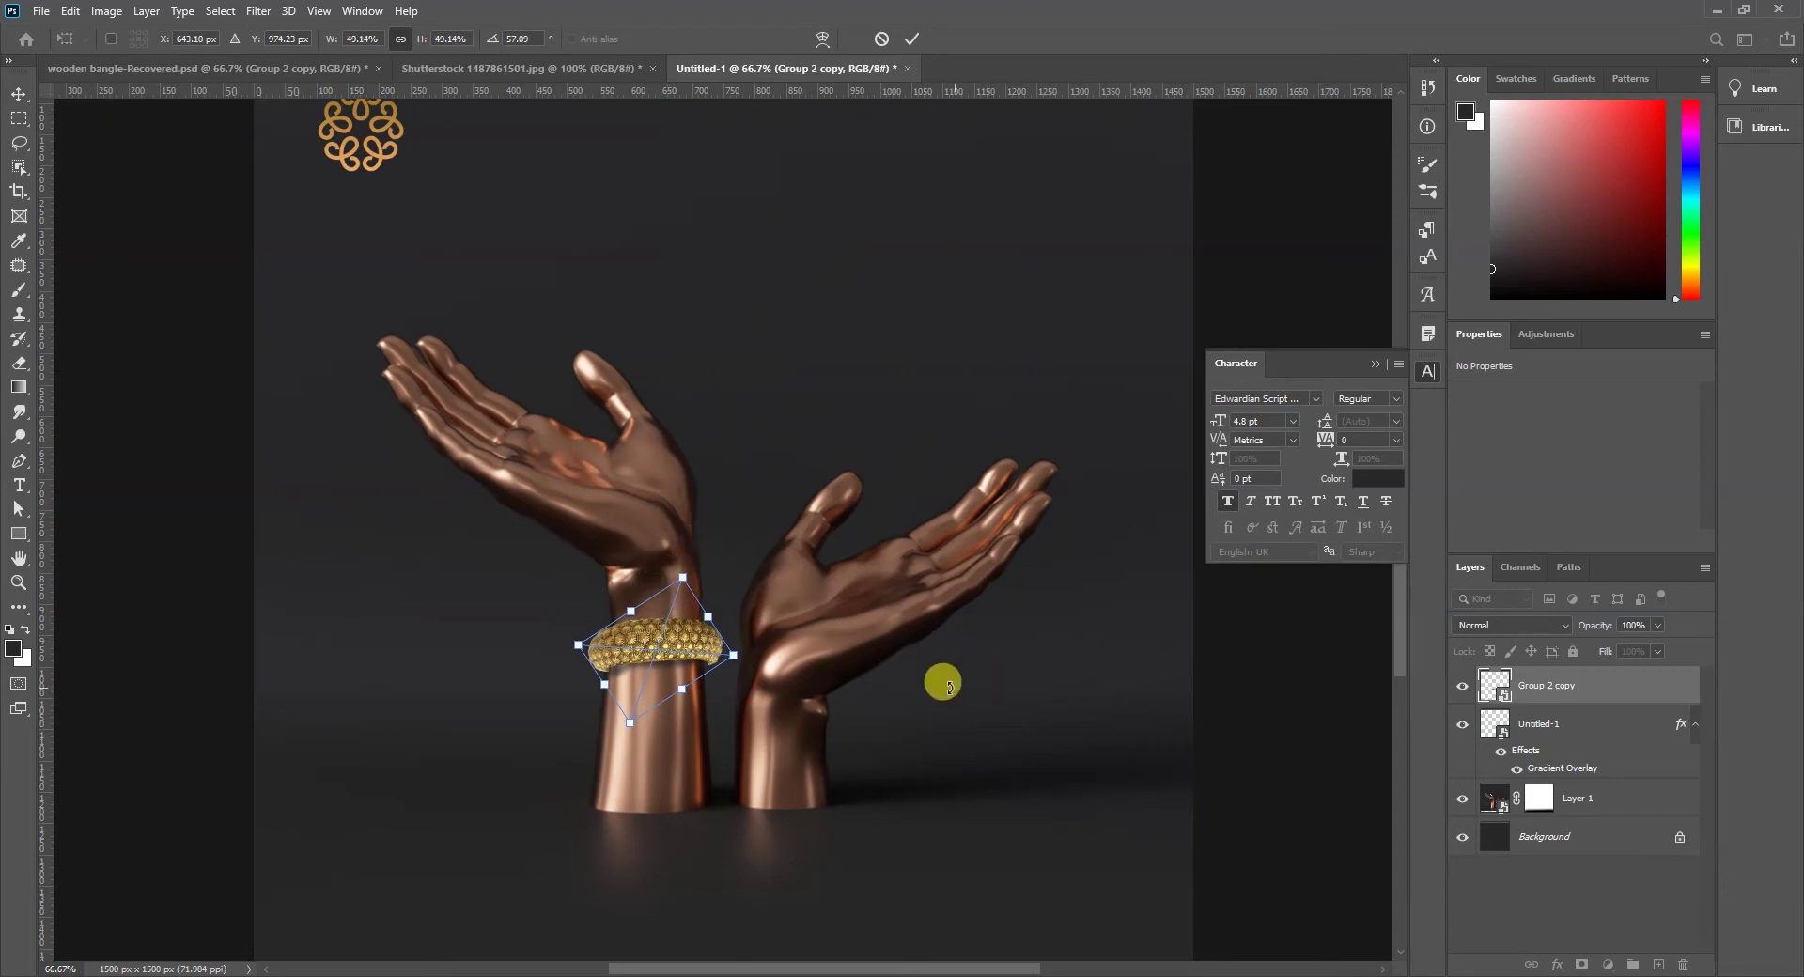
pyautogui.press('Return')
# Fine-tune the bangle's fit on the left wrist to about 49.7% scale and 58.7° rotation, and add a layer mask to it.
pyautogui.keyDown('ctrl'); pyautogui.click(653, 663); pyautogui.keyUp('ctrl')
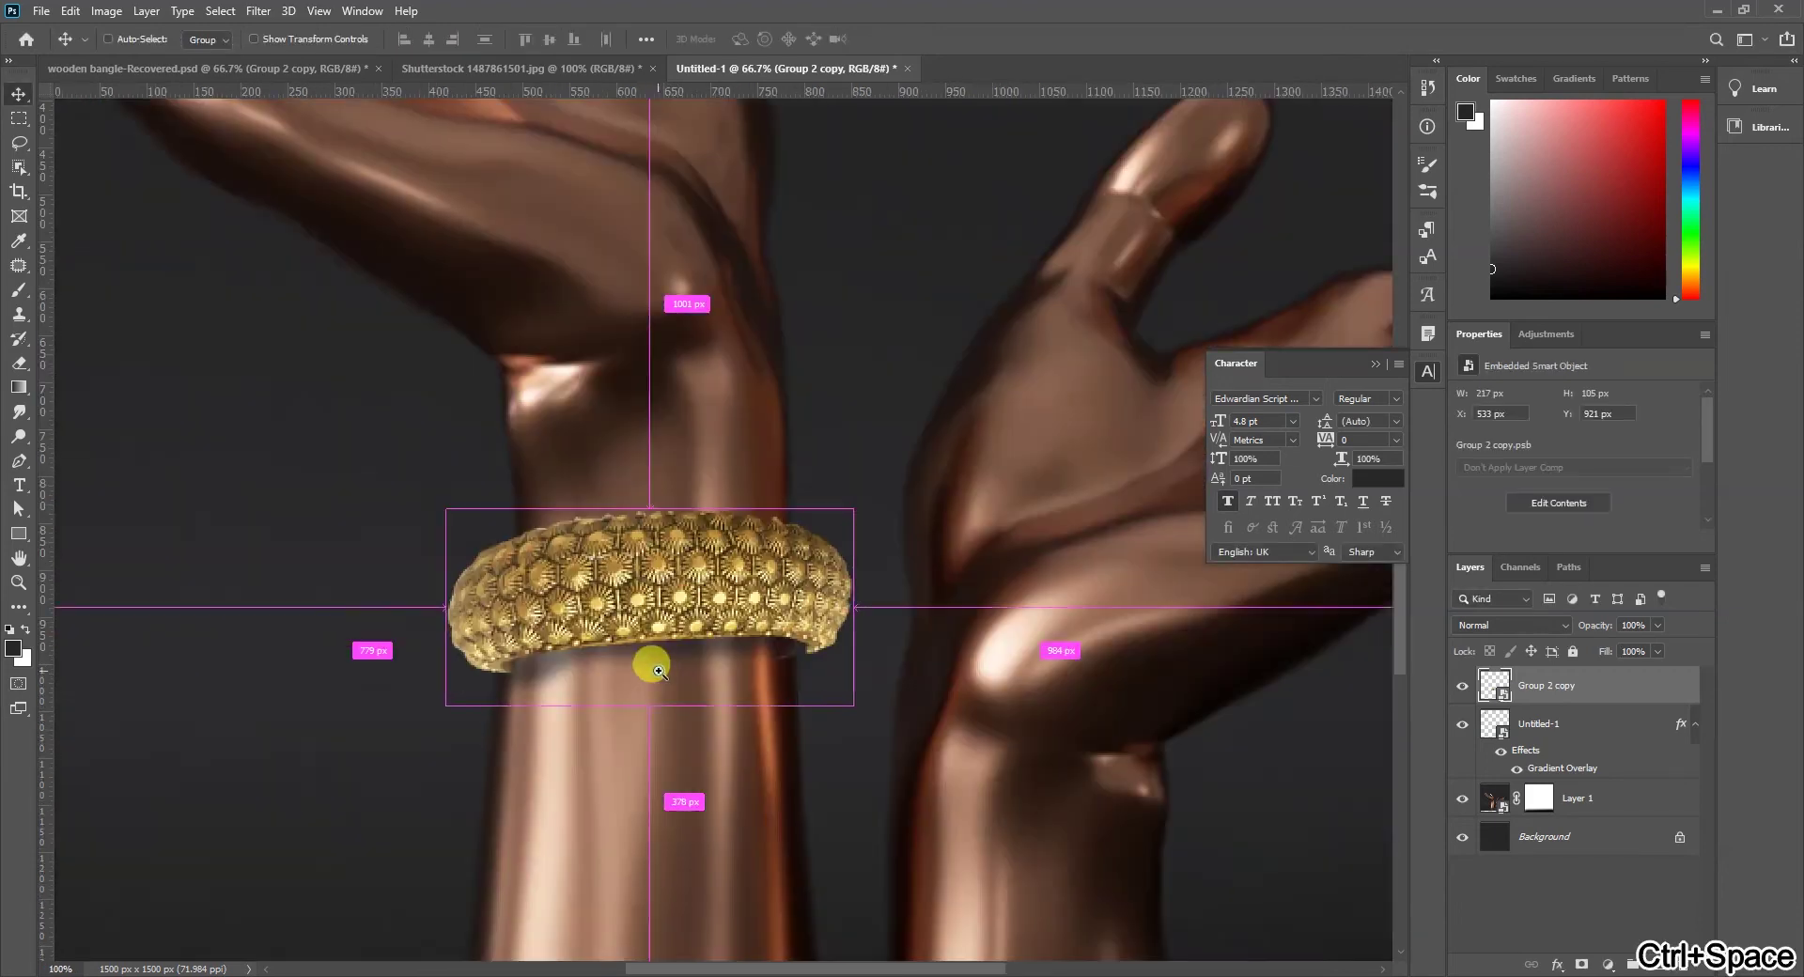
pyautogui.keyDown('ctrl'); pyautogui.click(639, 601); pyautogui.keyUp('ctrl')
pyautogui.hotkey('ctrl', 't')
pyautogui.moveTo(818, 415); pyautogui.dragTo(843, 407)
pyautogui.moveTo(879, 637); pyautogui.dragTo(886, 635)
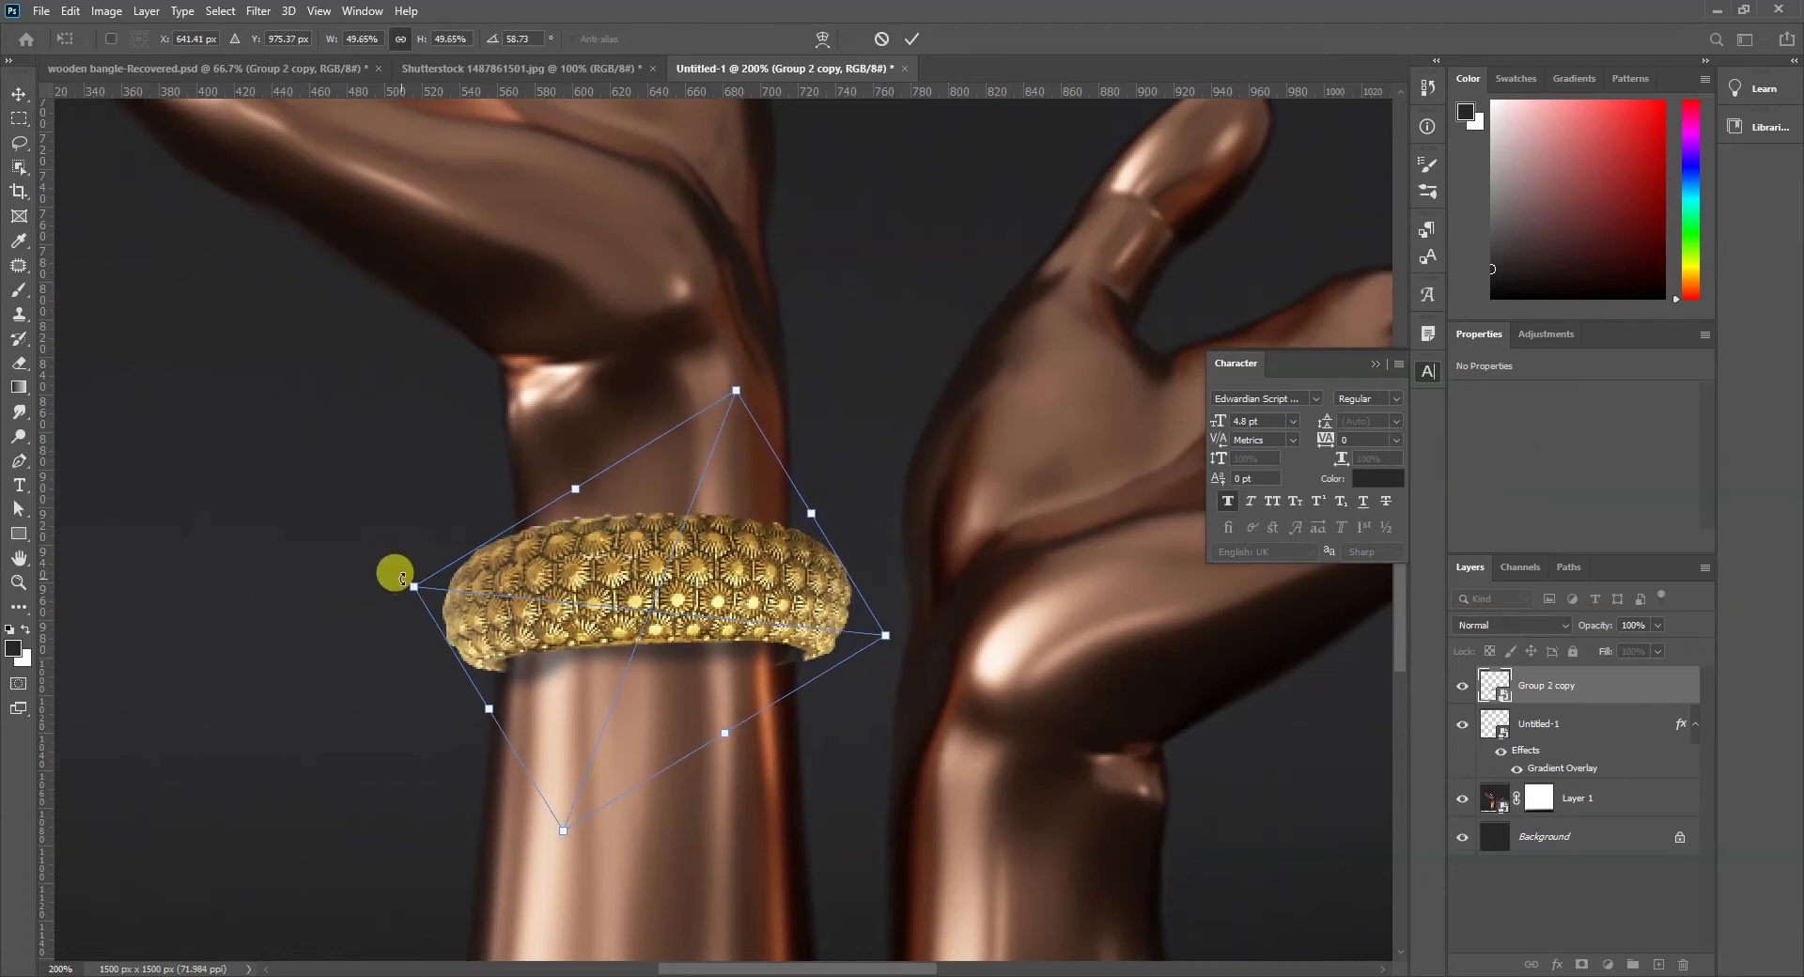
pyautogui.moveTo(414, 580); pyautogui.dragTo(406, 576)
pyautogui.press('Return')
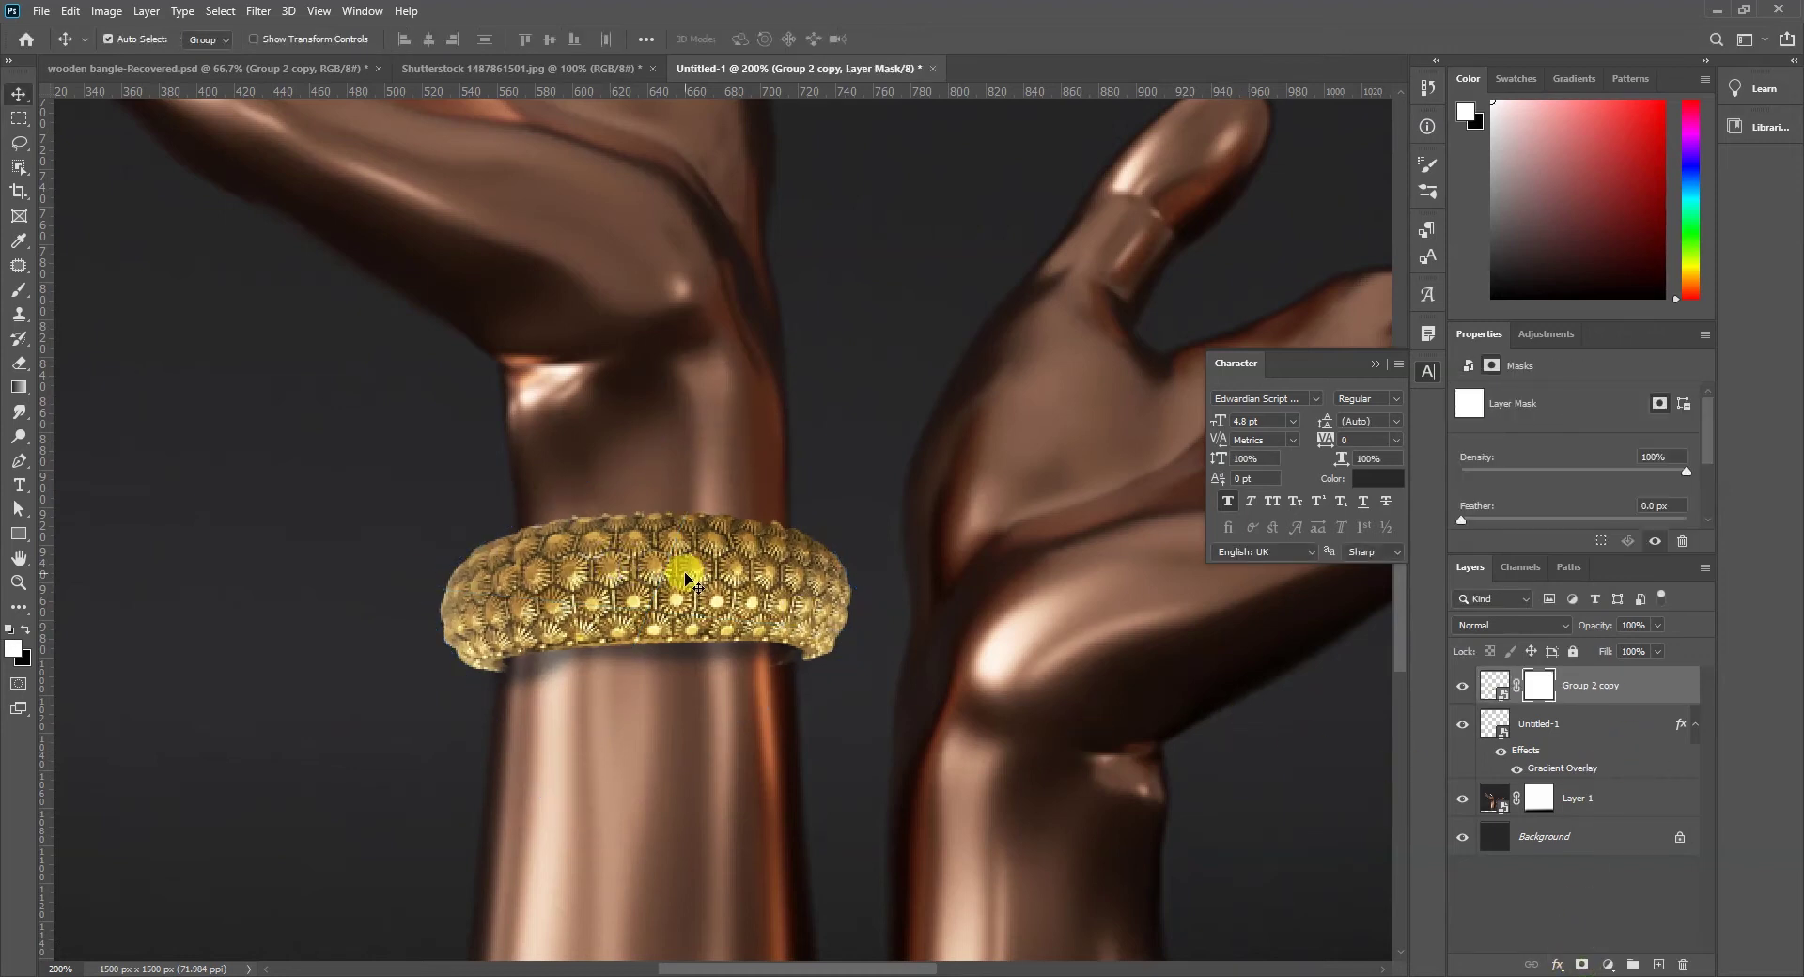
pyautogui.press('e')
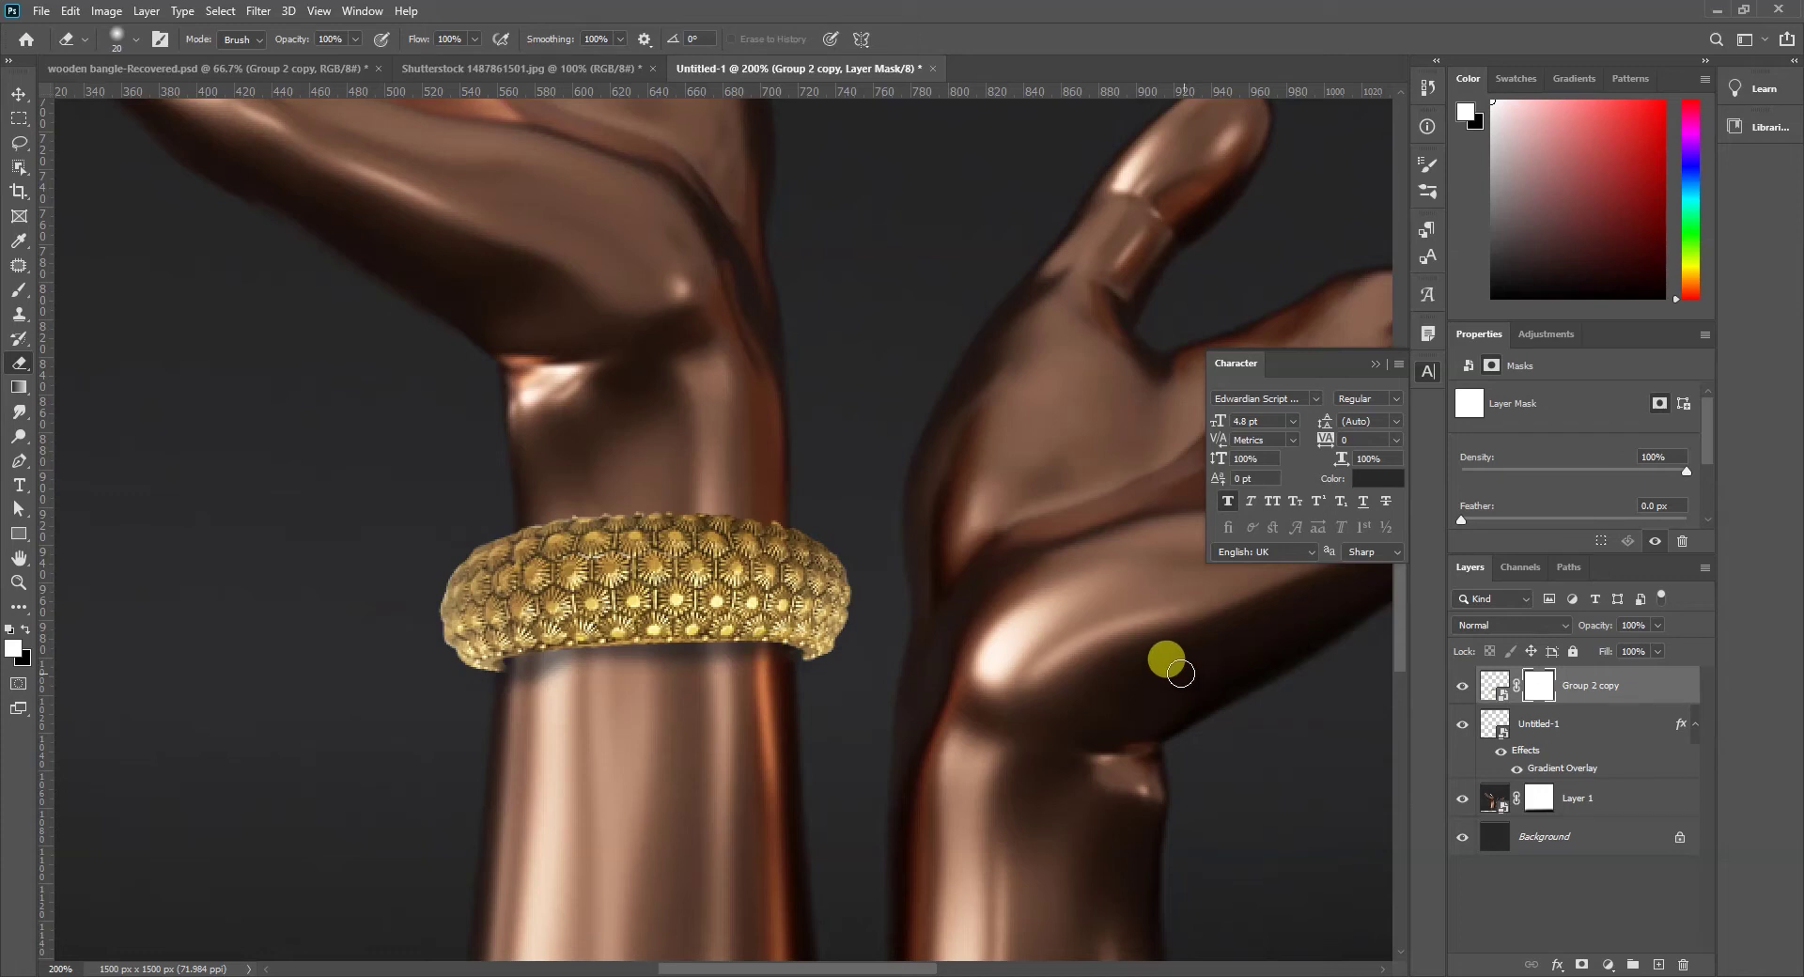
pyautogui.press('v')
pyautogui.click(681, 657)
pyautogui.moveTo(596, 689); pyautogui.dragTo(623, 692)
# Distort the lower corners of the left wrist's bangle slightly so it follows the wrist's perspective.
pyautogui.hotkey('ctrl', 't')
pyautogui.moveTo(411, 833); pyautogui.dragTo(405, 833)
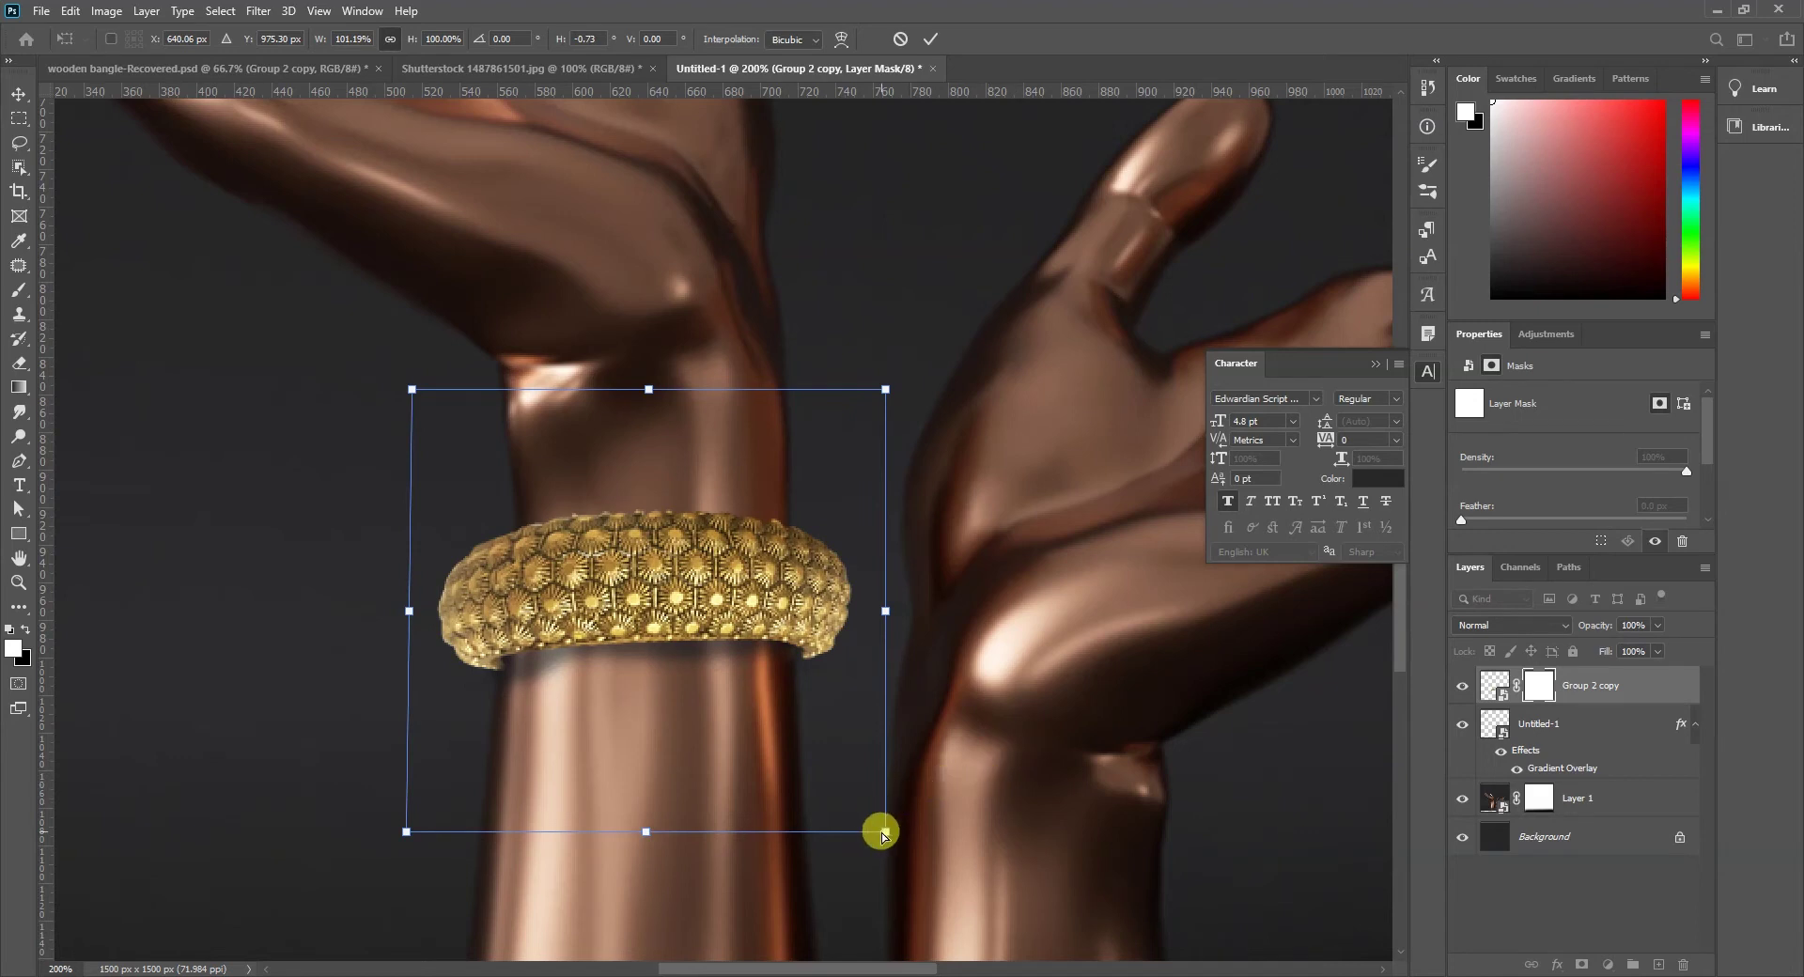
pyautogui.moveTo(881, 834); pyautogui.dragTo(874, 829)
pyautogui.press('Return')
pyautogui.hotkey('ctrl', '0')
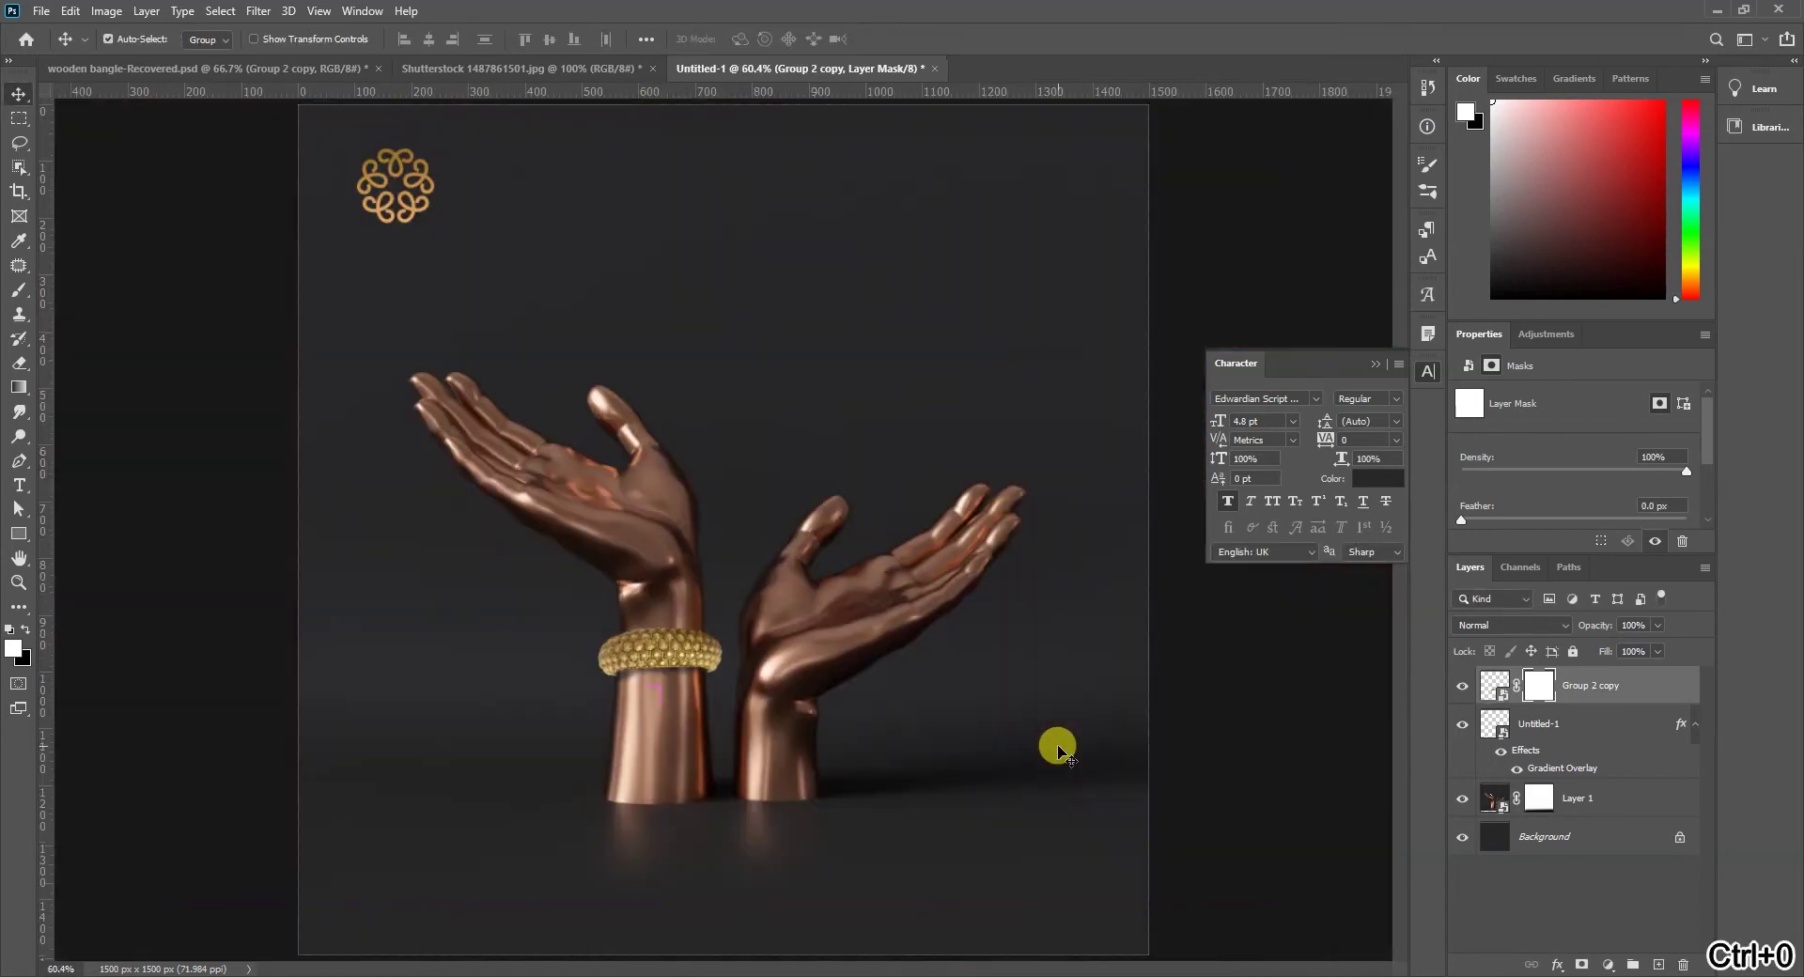
# Duplicate the bangle onto the right hand's wrist, scaled to about 89.5% and rotated about 7.3°.
pyautogui.moveTo(666, 659); pyautogui.dragTo(789, 737)
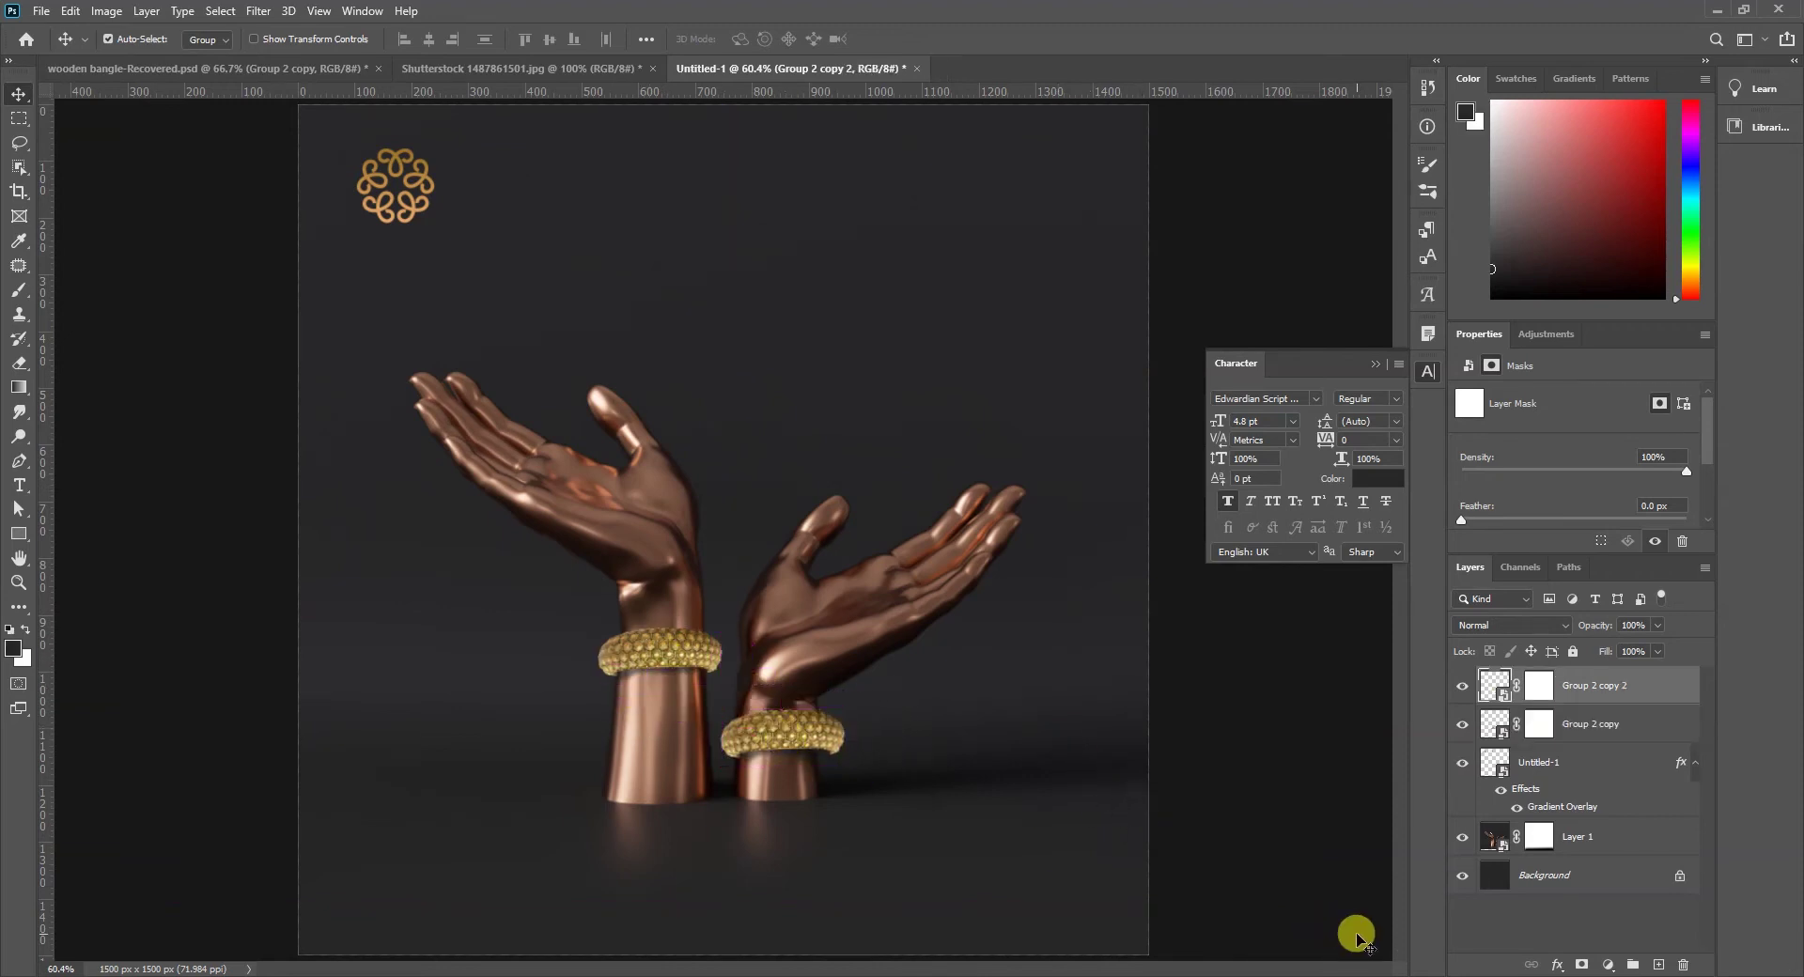
pyautogui.hotkey('ctrl', 't')
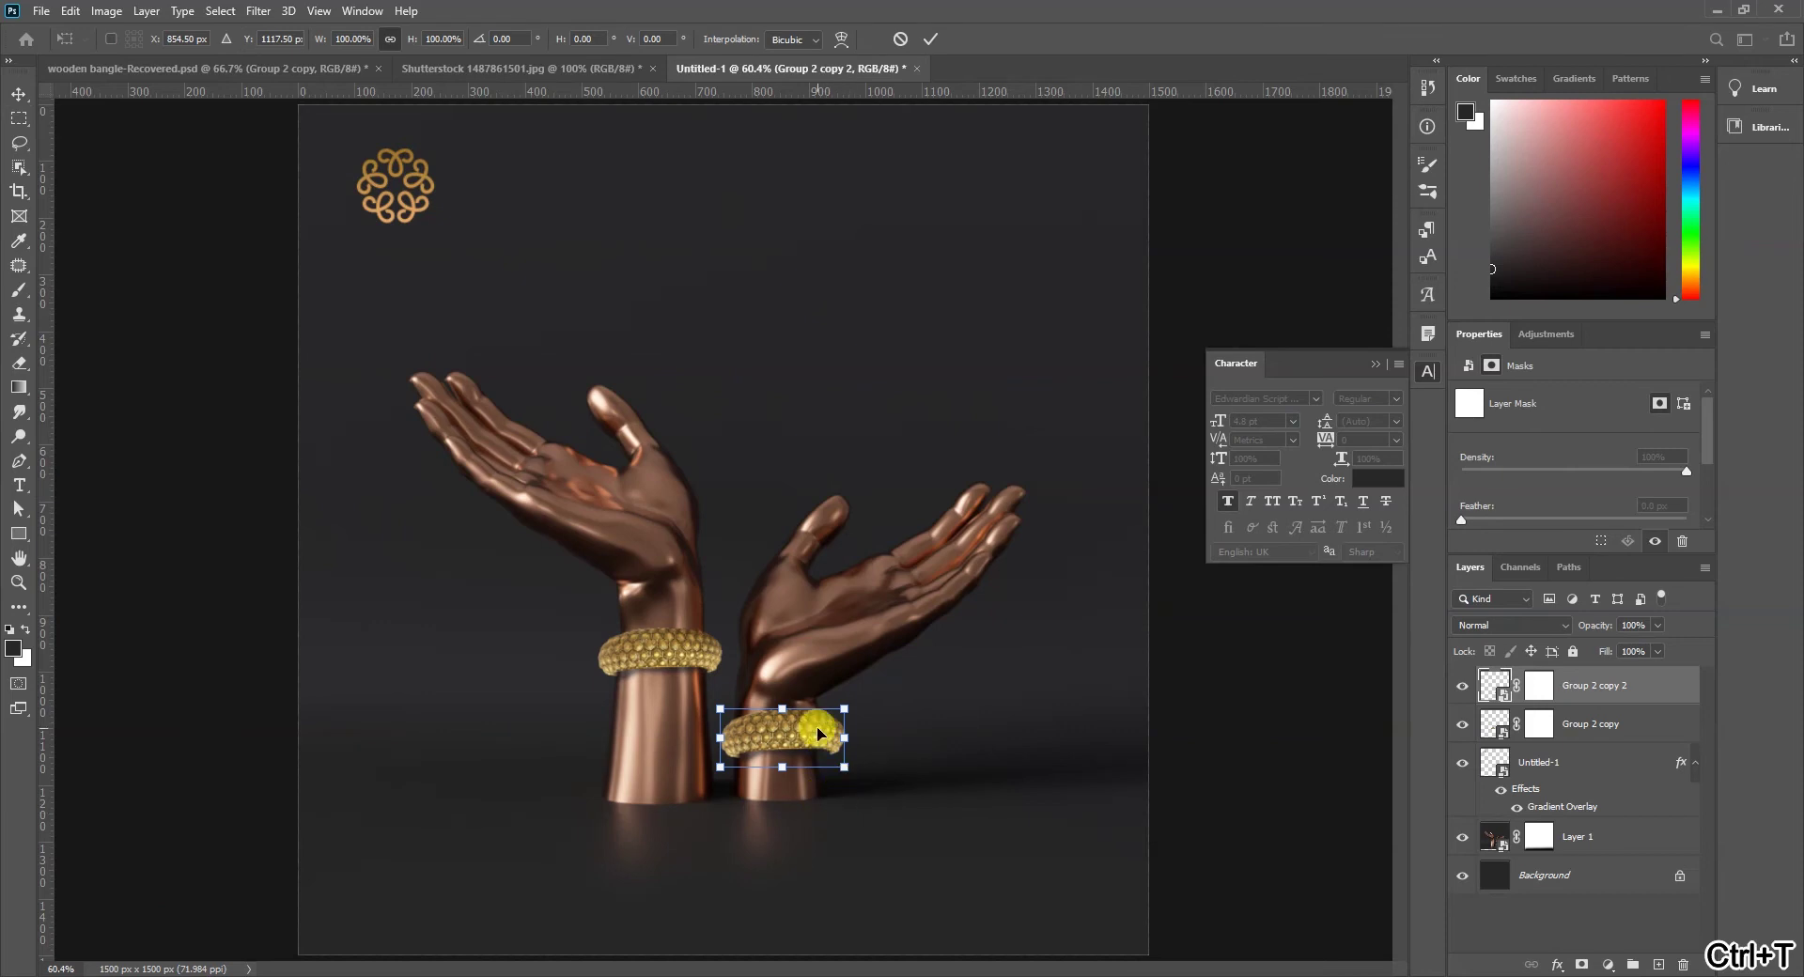
pyautogui.keyDown('ctrl'); pyautogui.click(808, 724); pyautogui.keyUp('ctrl')
pyautogui.keyDown('ctrl'); pyautogui.click(810, 721); pyautogui.keyUp('ctrl')
pyautogui.moveTo(890, 702)
pyautogui.mouseDown()
pyautogui.moveTo(883, 683)
pyautogui.moveTo(889, 709)
pyautogui.moveTo(865, 721)
pyautogui.mouseUp()
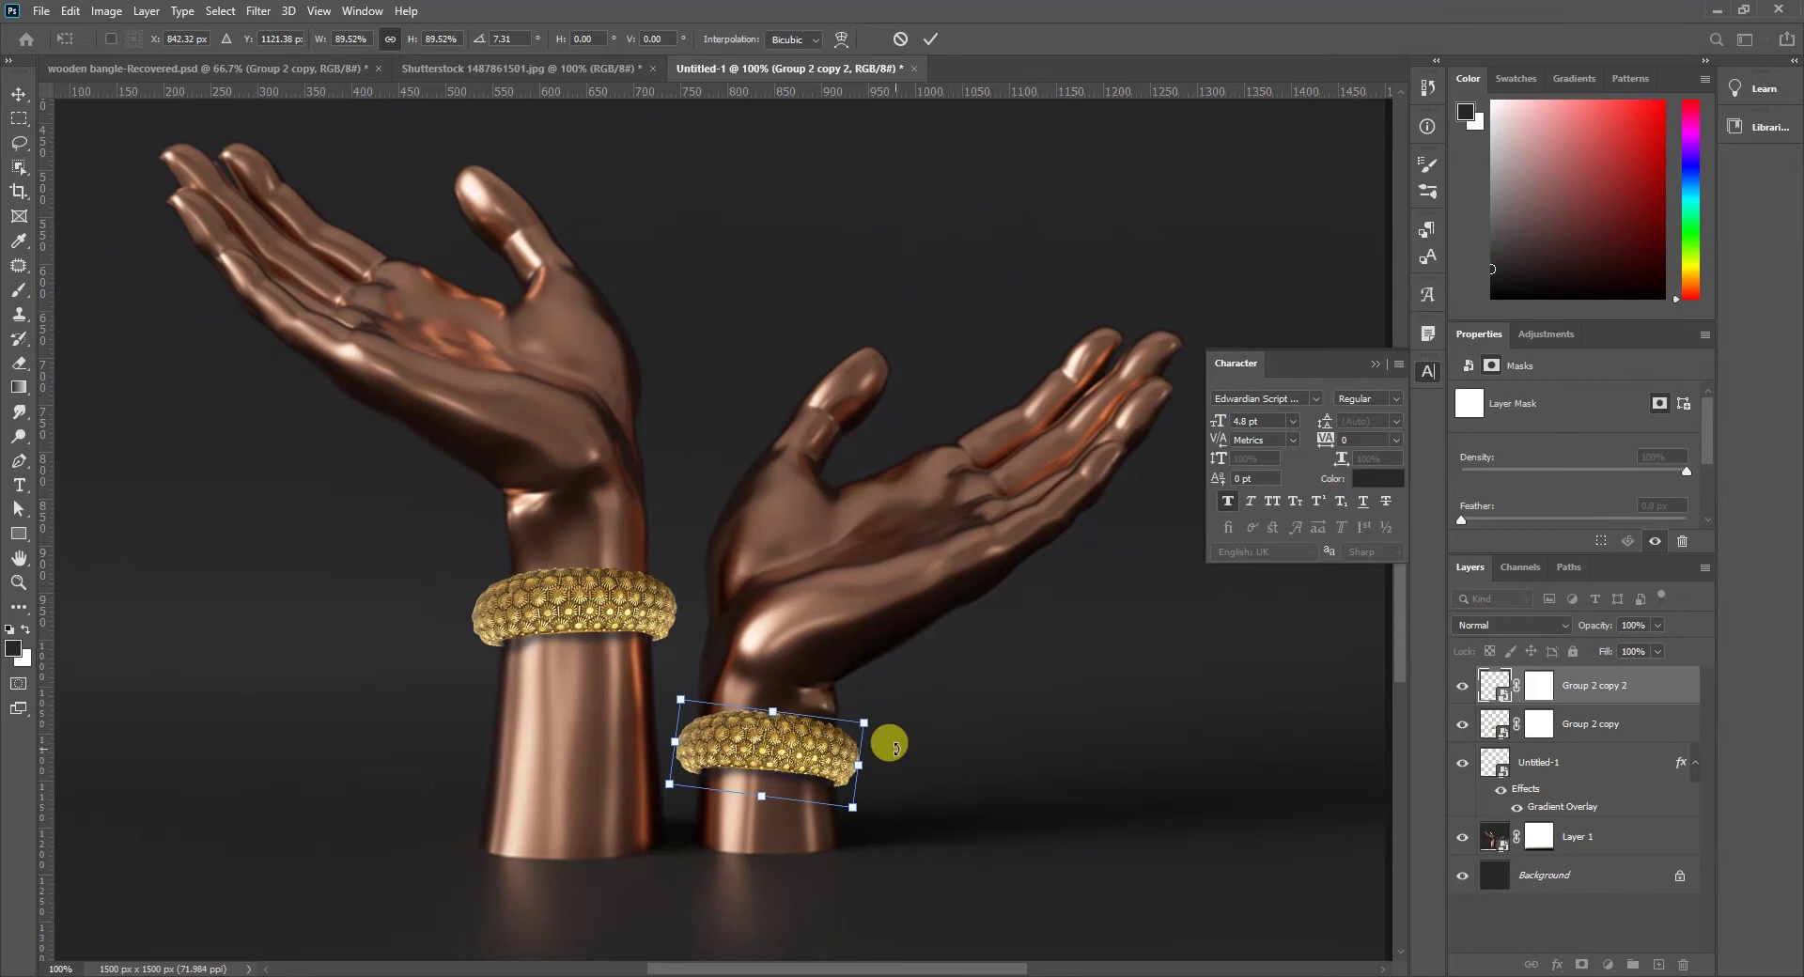
pyautogui.press('Return')
# Enlarge the right wrist's bangle to about 101% and distort its right-hand corners slightly to fit the wrist.
pyautogui.keyDown('ctrl'); pyautogui.click(757, 745); pyautogui.keyUp('ctrl')
pyautogui.keyDown('ctrl'); pyautogui.click(756, 745); pyautogui.keyUp('ctrl')
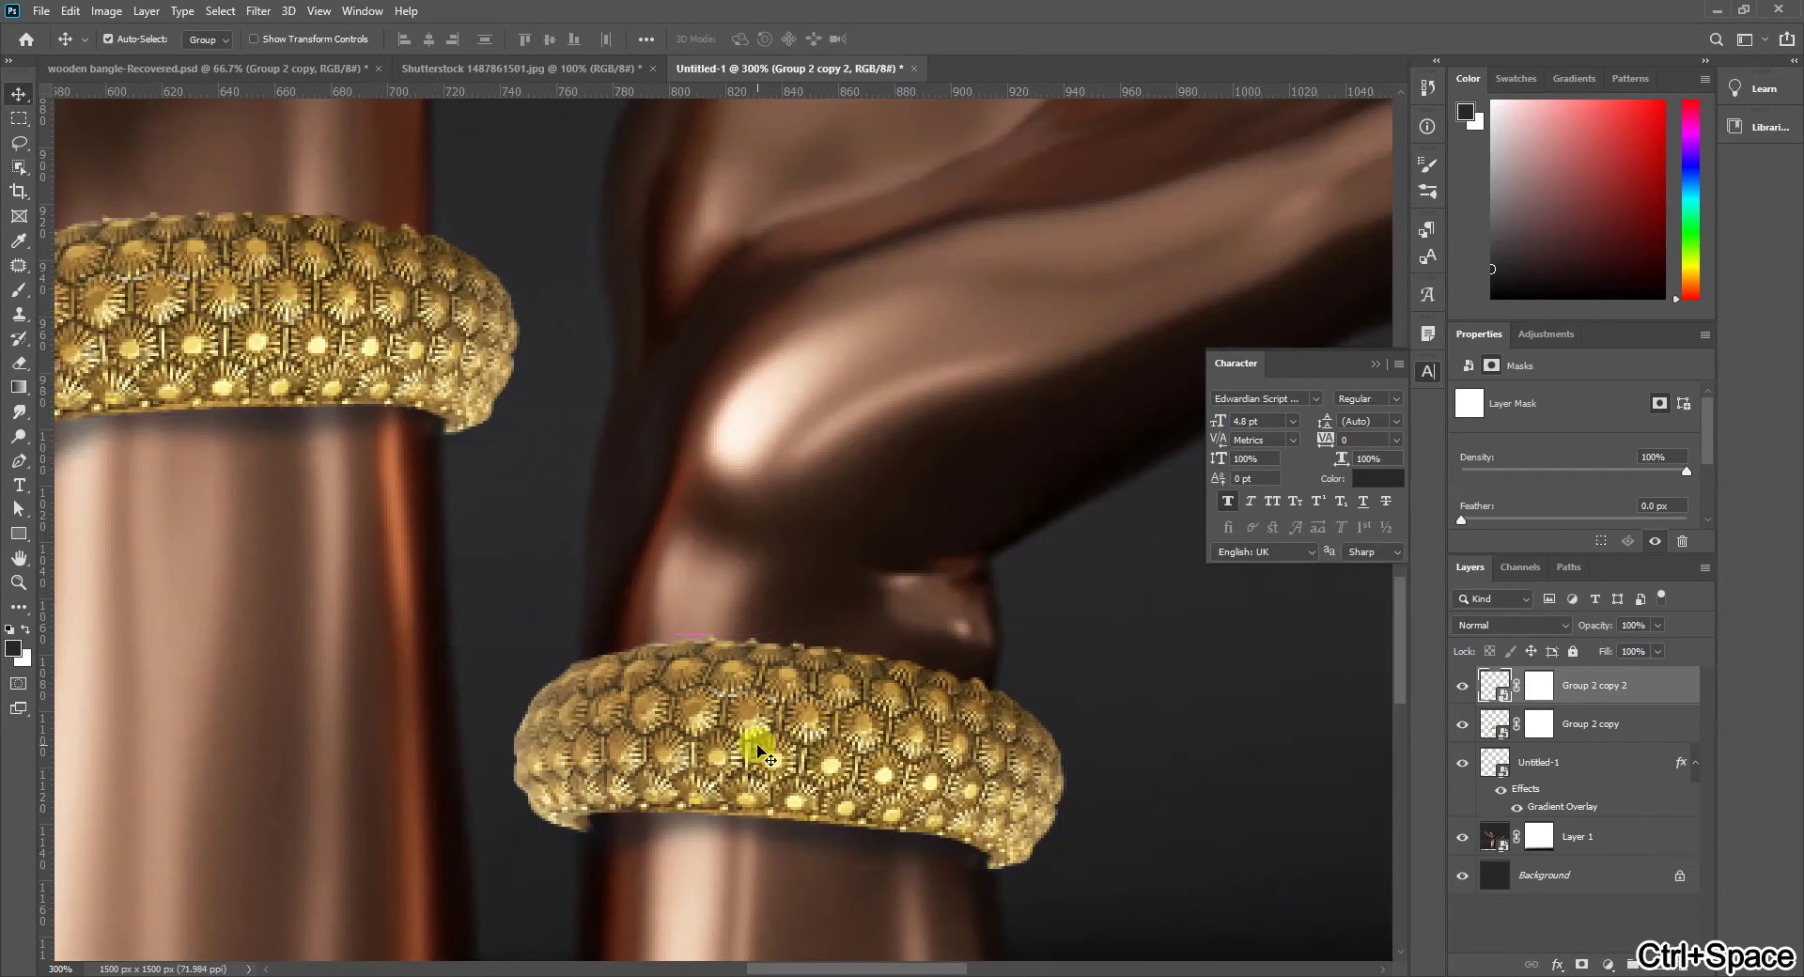
pyautogui.hotkey('ctrl', 't')
pyautogui.moveTo(522, 629); pyautogui.dragTo(503, 627)
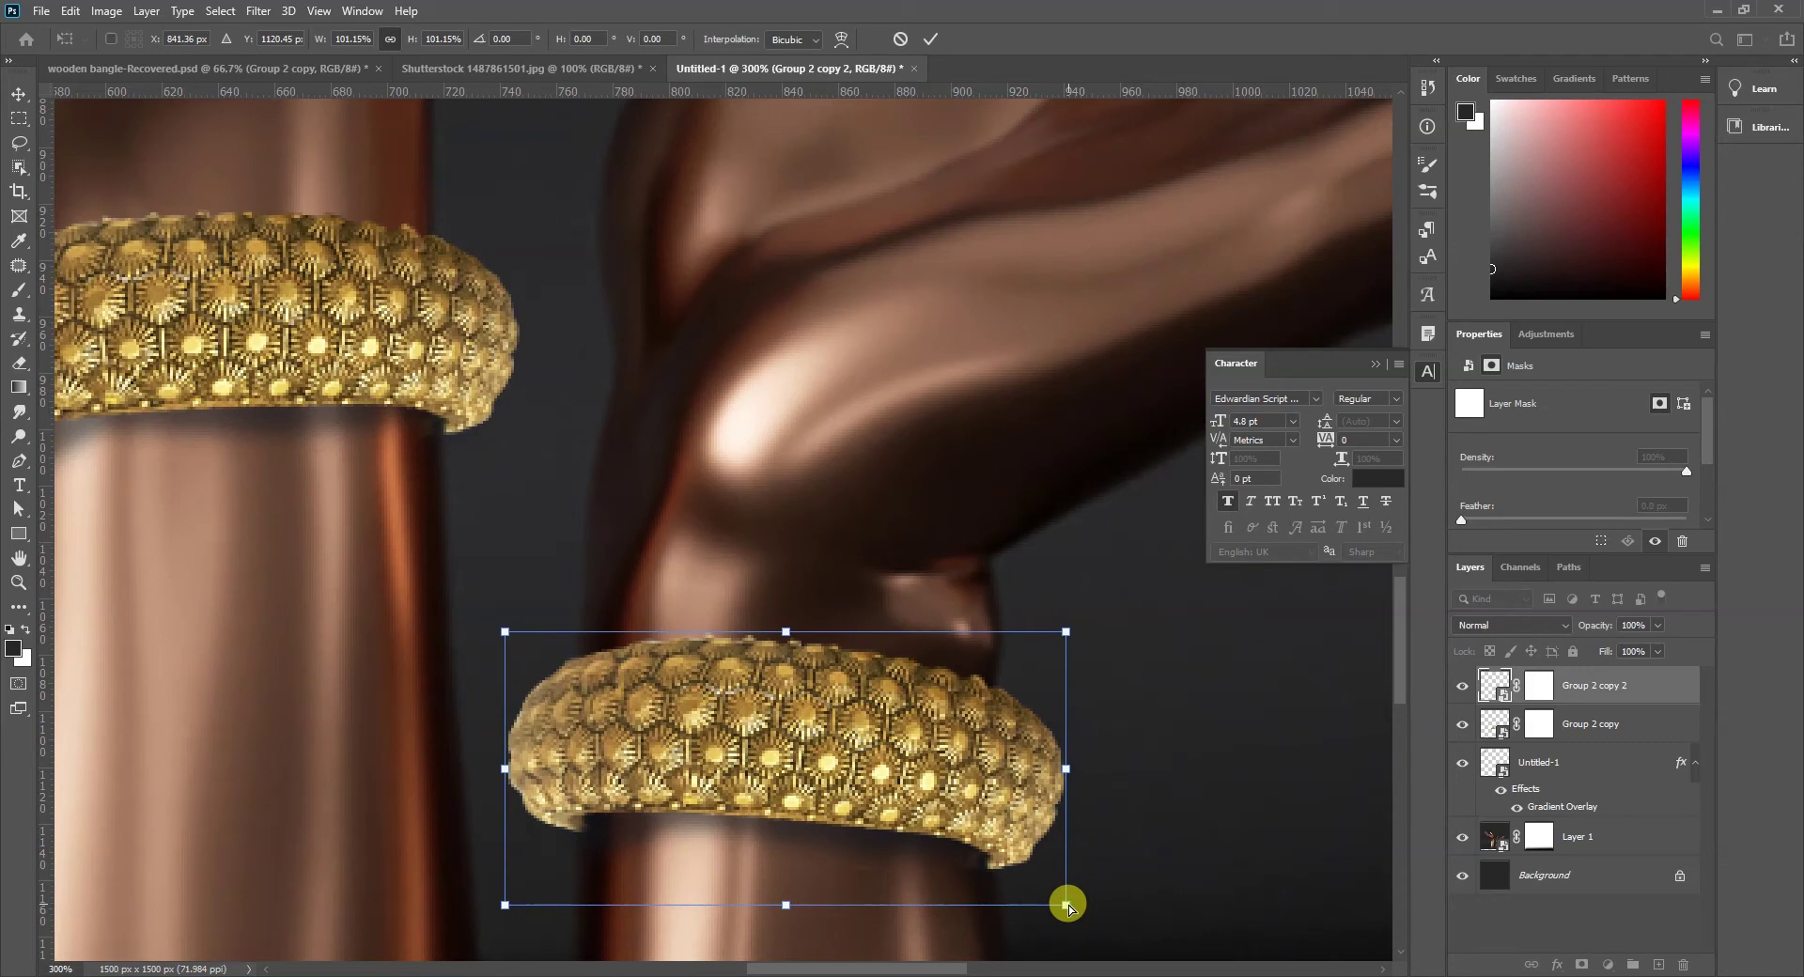
pyautogui.moveTo(1066, 635); pyautogui.dragTo(1059, 638)
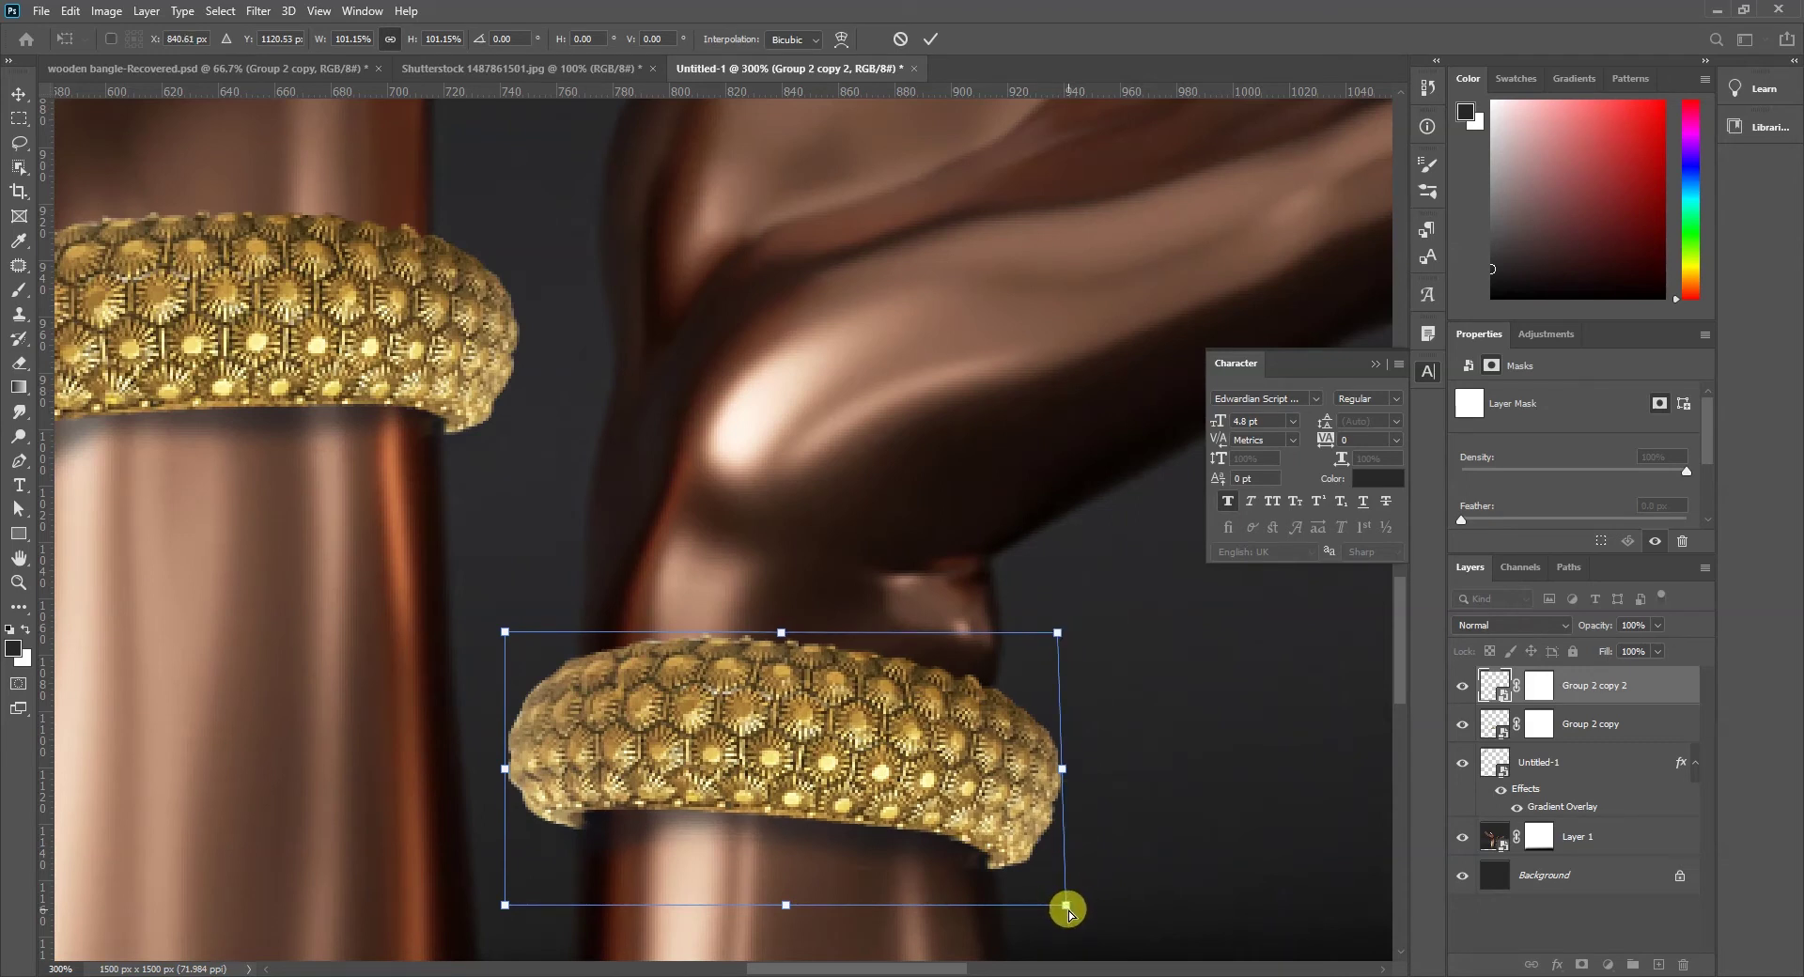
pyautogui.moveTo(1068, 909); pyautogui.dragTo(1072, 906)
pyautogui.press('Return')
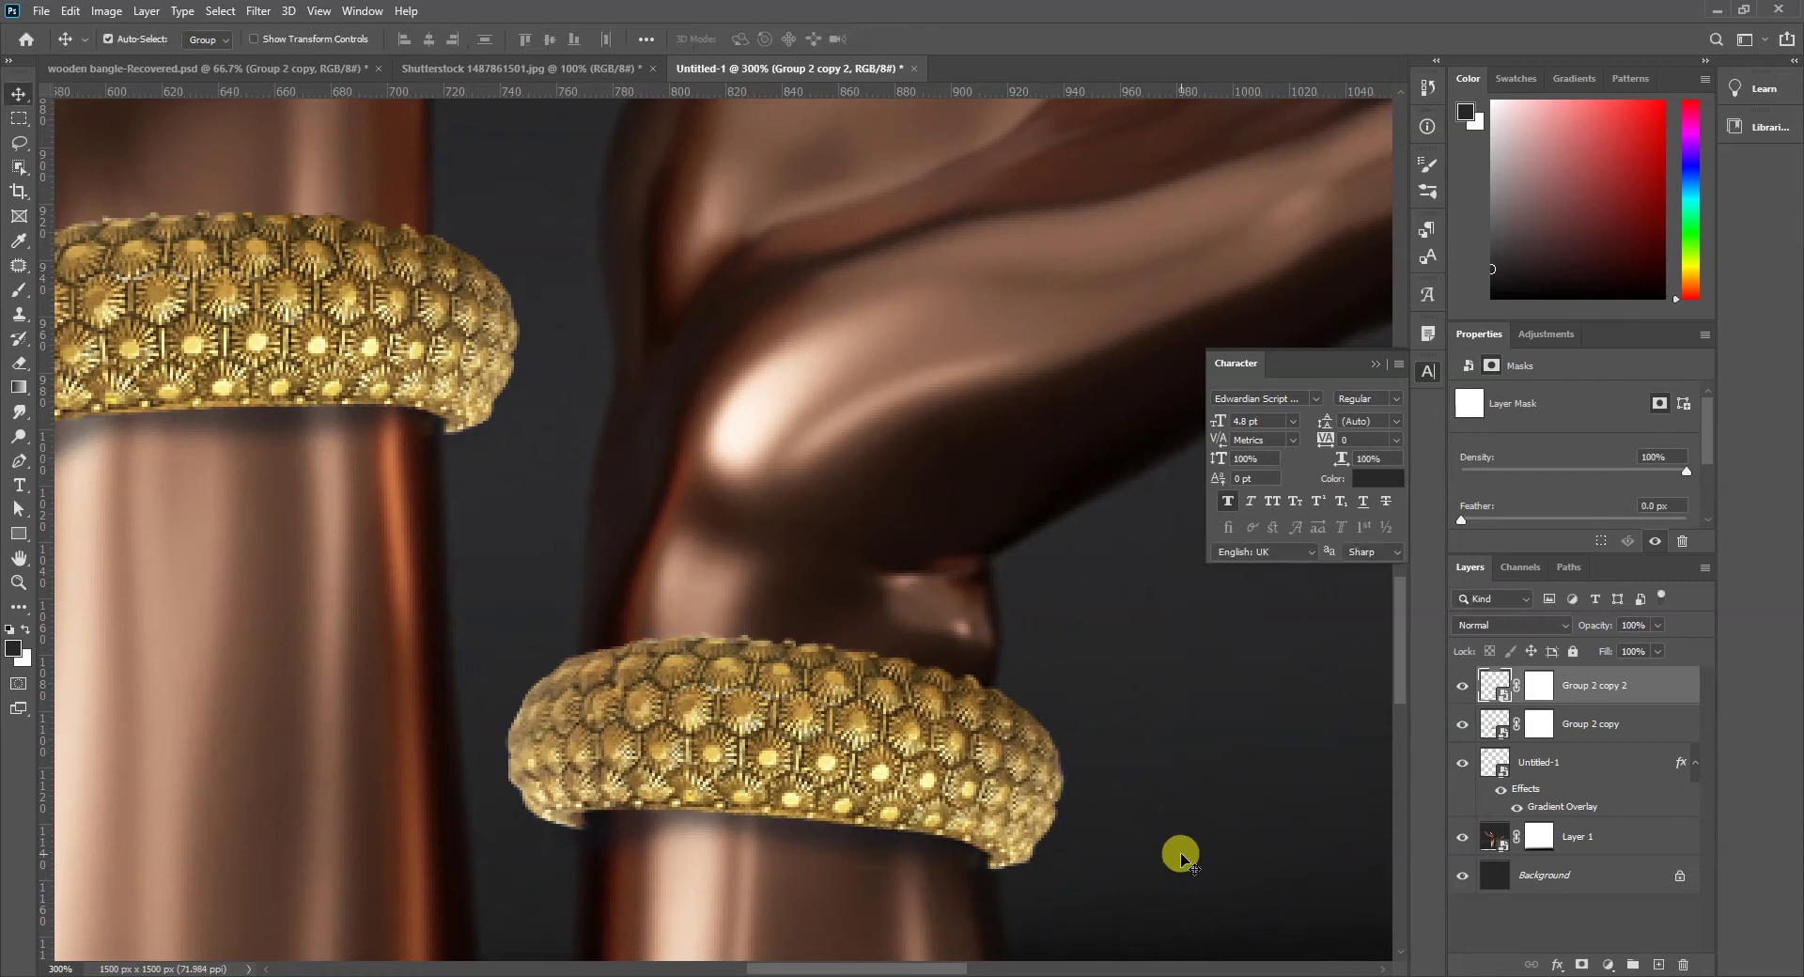
pyautogui.hotkey('ctrl', '0')
pyautogui.hotkey('ctrl', '0')
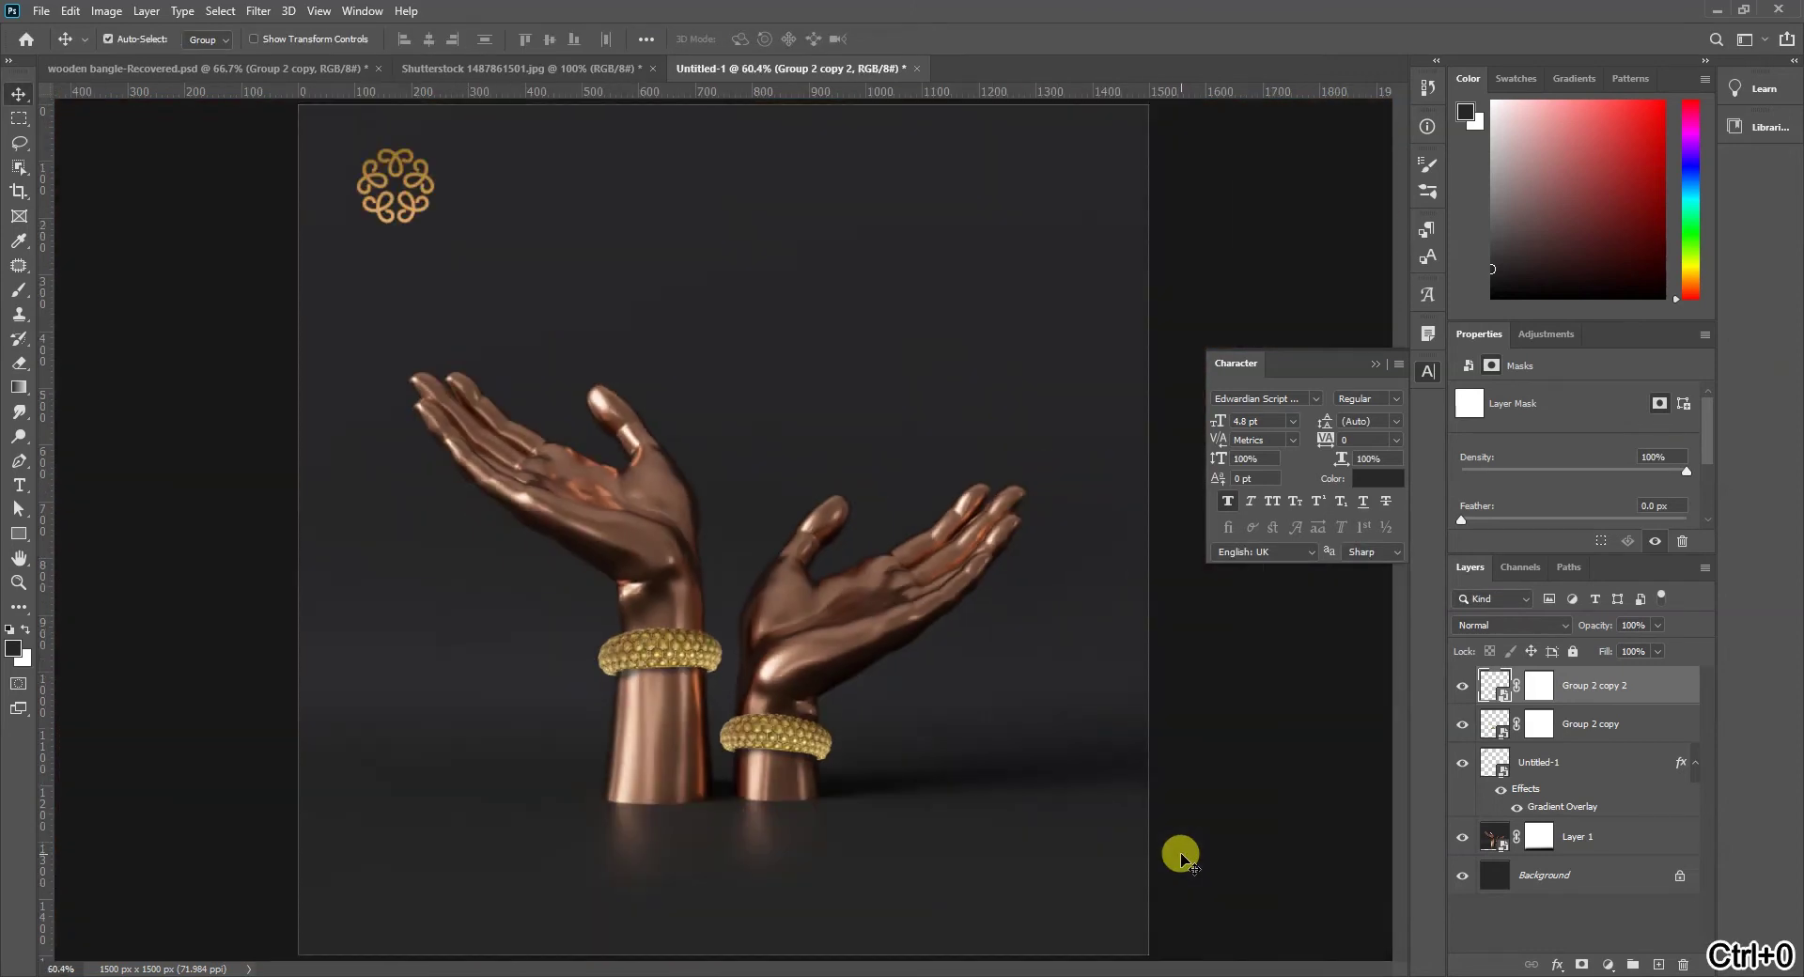
# Rotate the left wrist's bangle by about -1.6° to match the wrist's tilt.
pyautogui.click(656, 649)
pyautogui.hotkey('ctrl', 't')
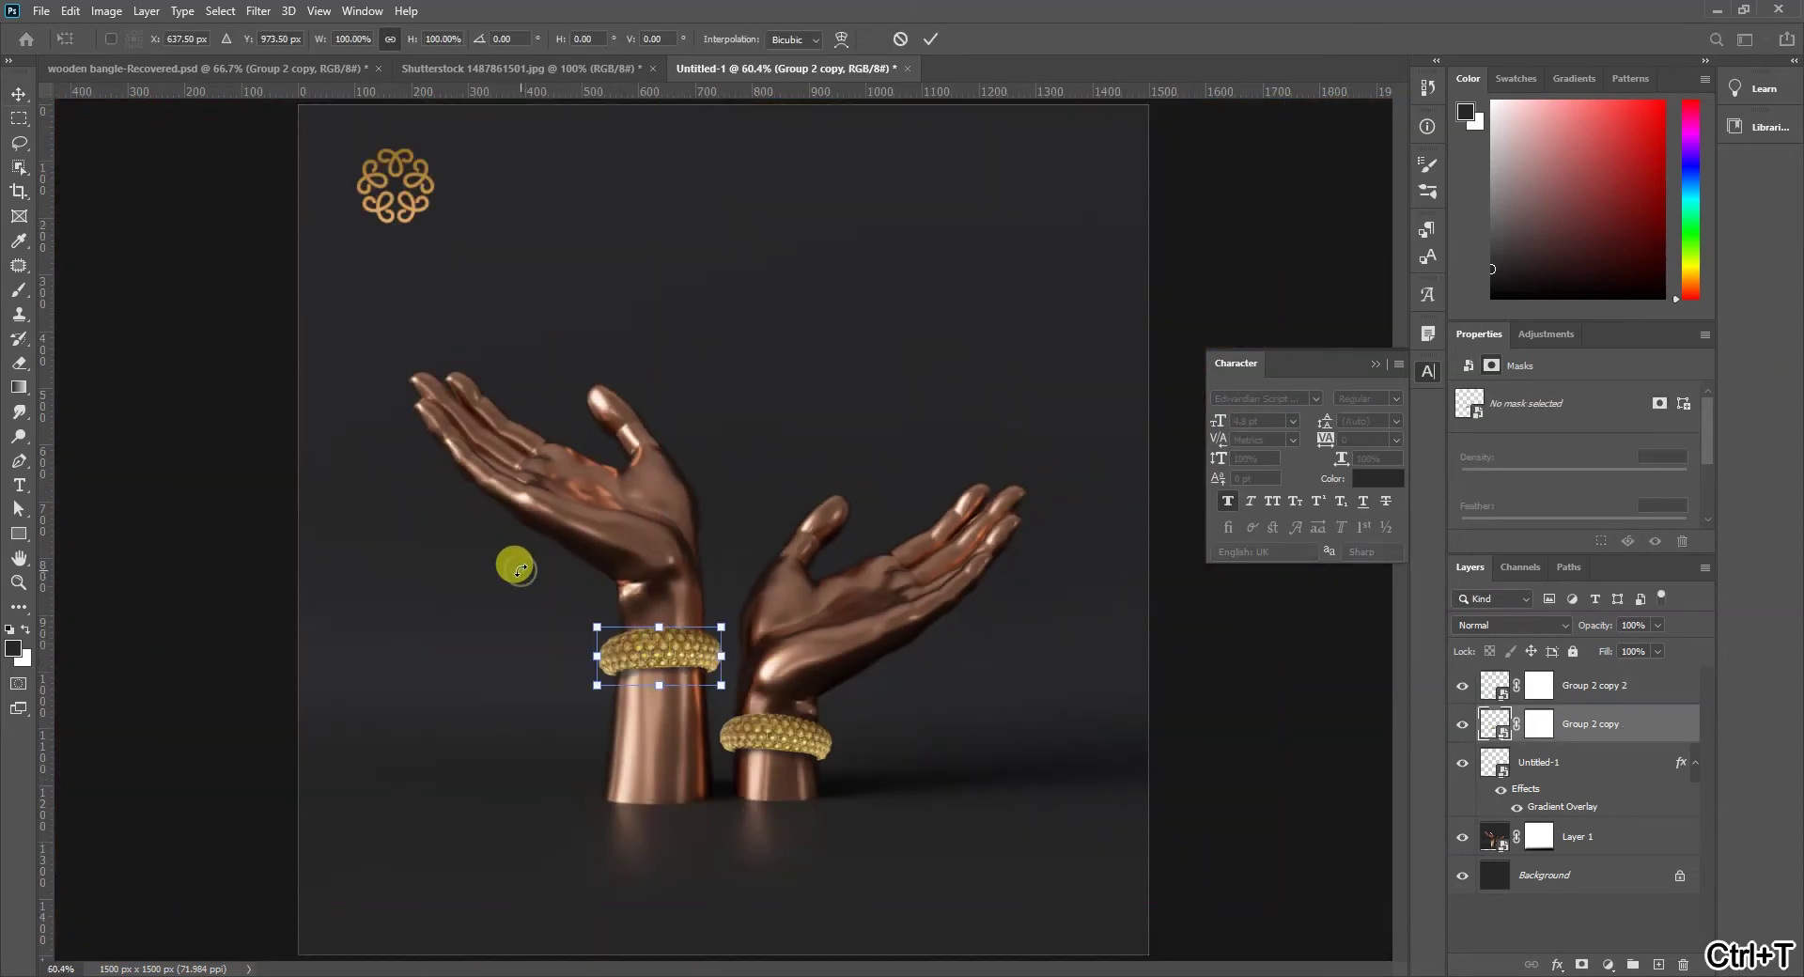
pyautogui.click(1205, 788)
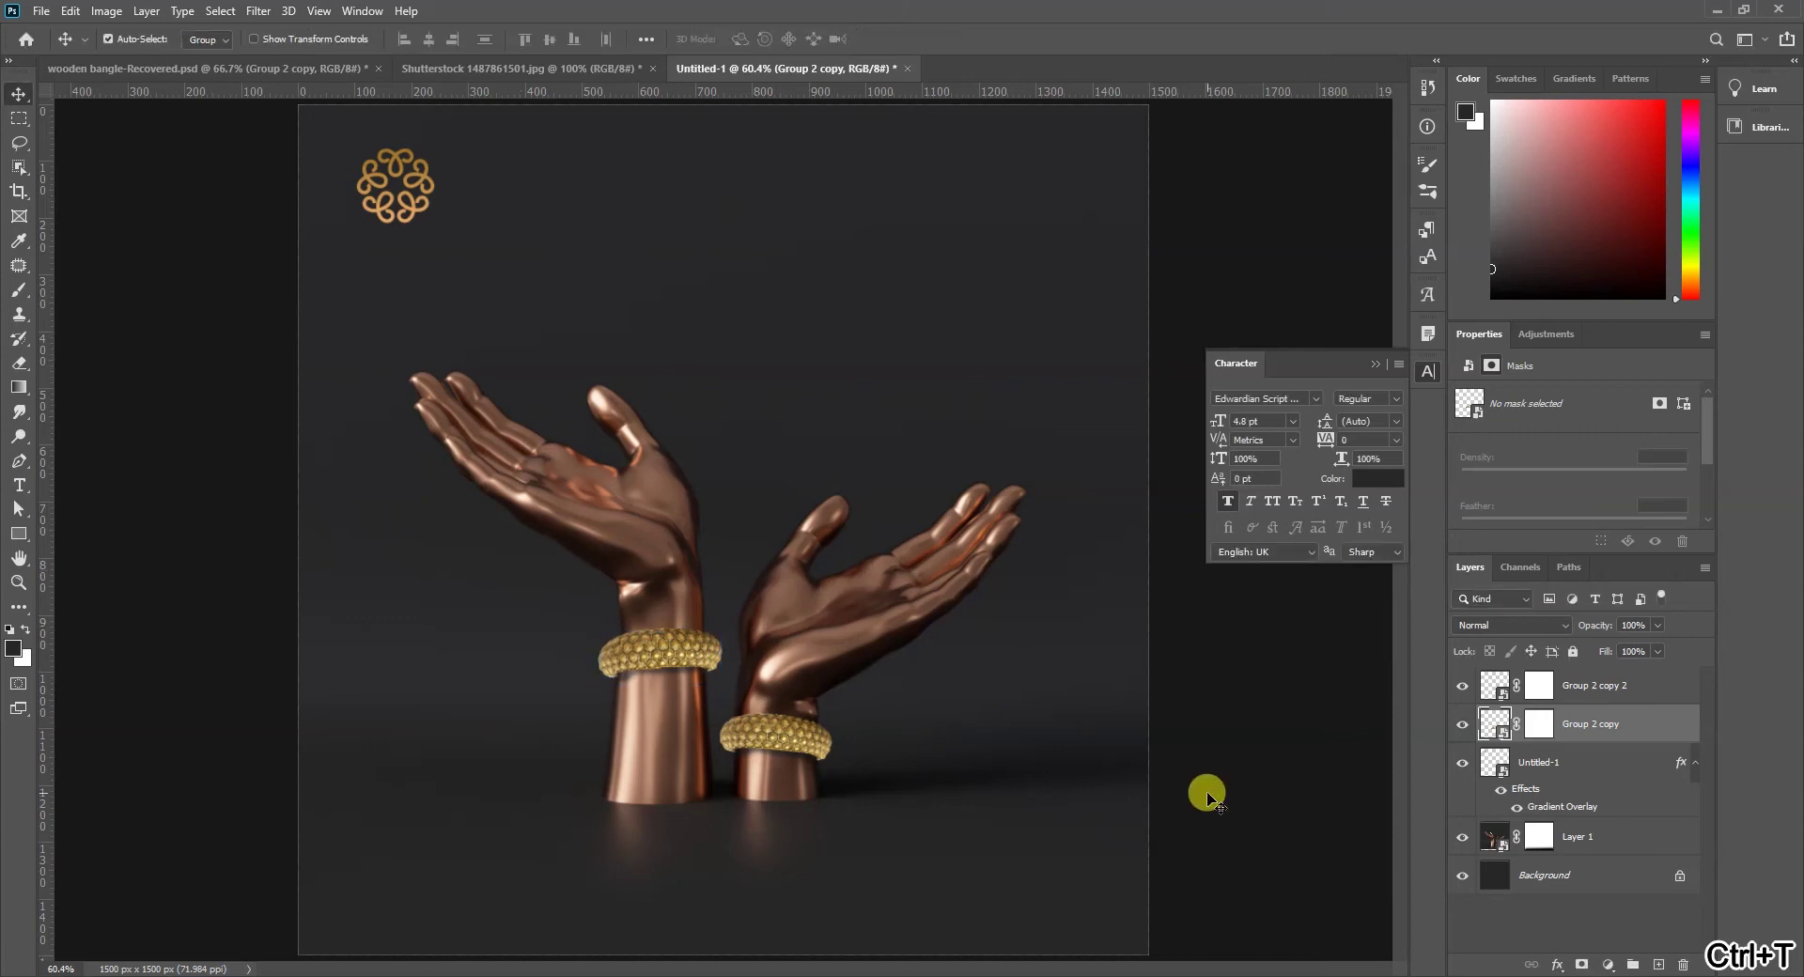
pyautogui.hotkey('ctrl', '+')
pyautogui.hotkey('ctrl', 't')
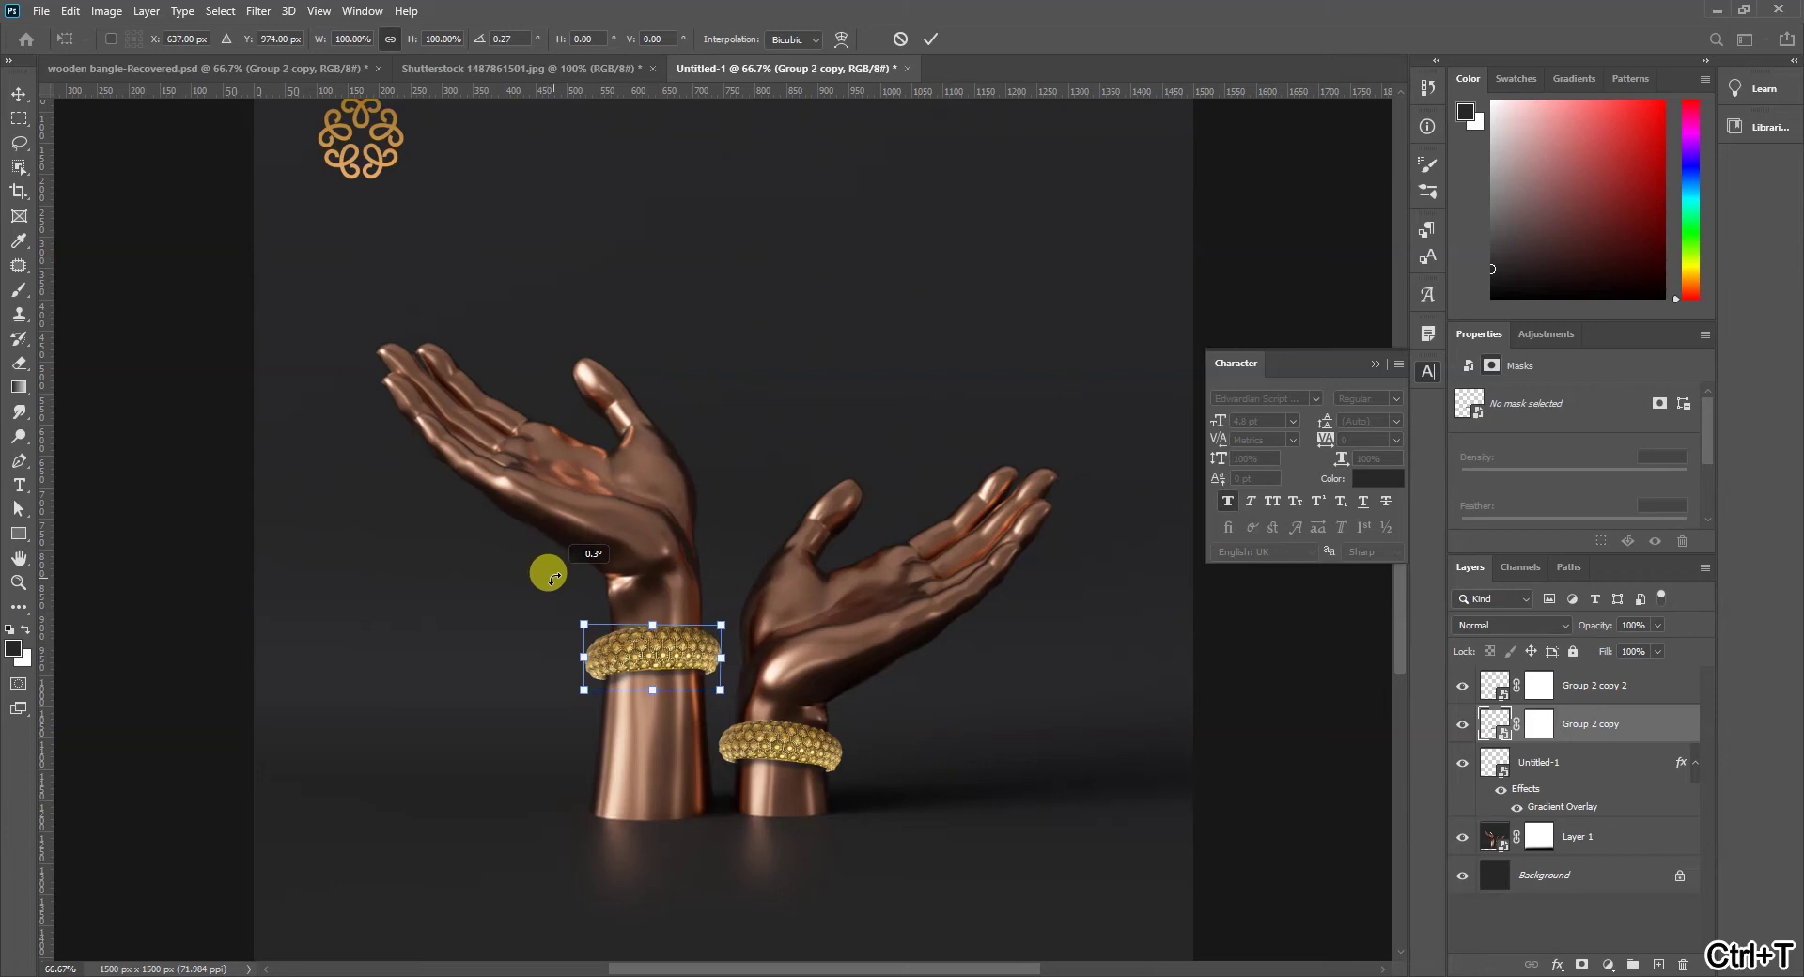
pyautogui.moveTo(560, 584); pyautogui.dragTo(559, 587)
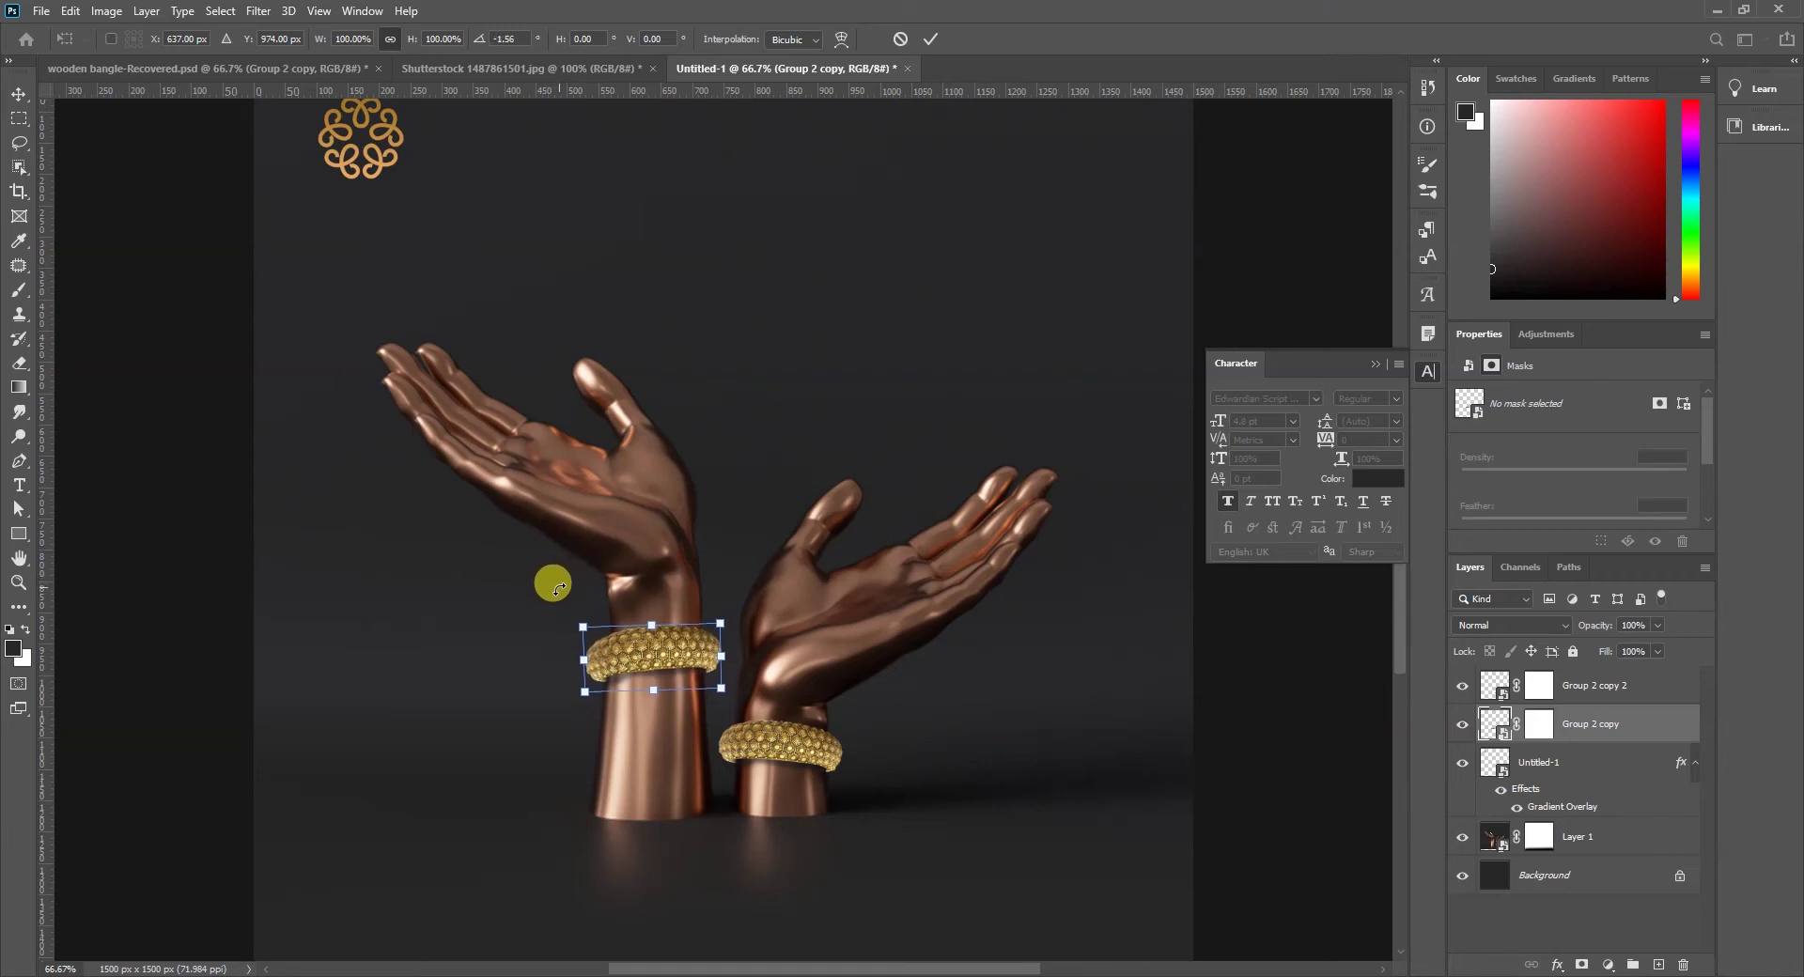
pyautogui.press('Return')
pyautogui.hotkey('ctrl', '0')
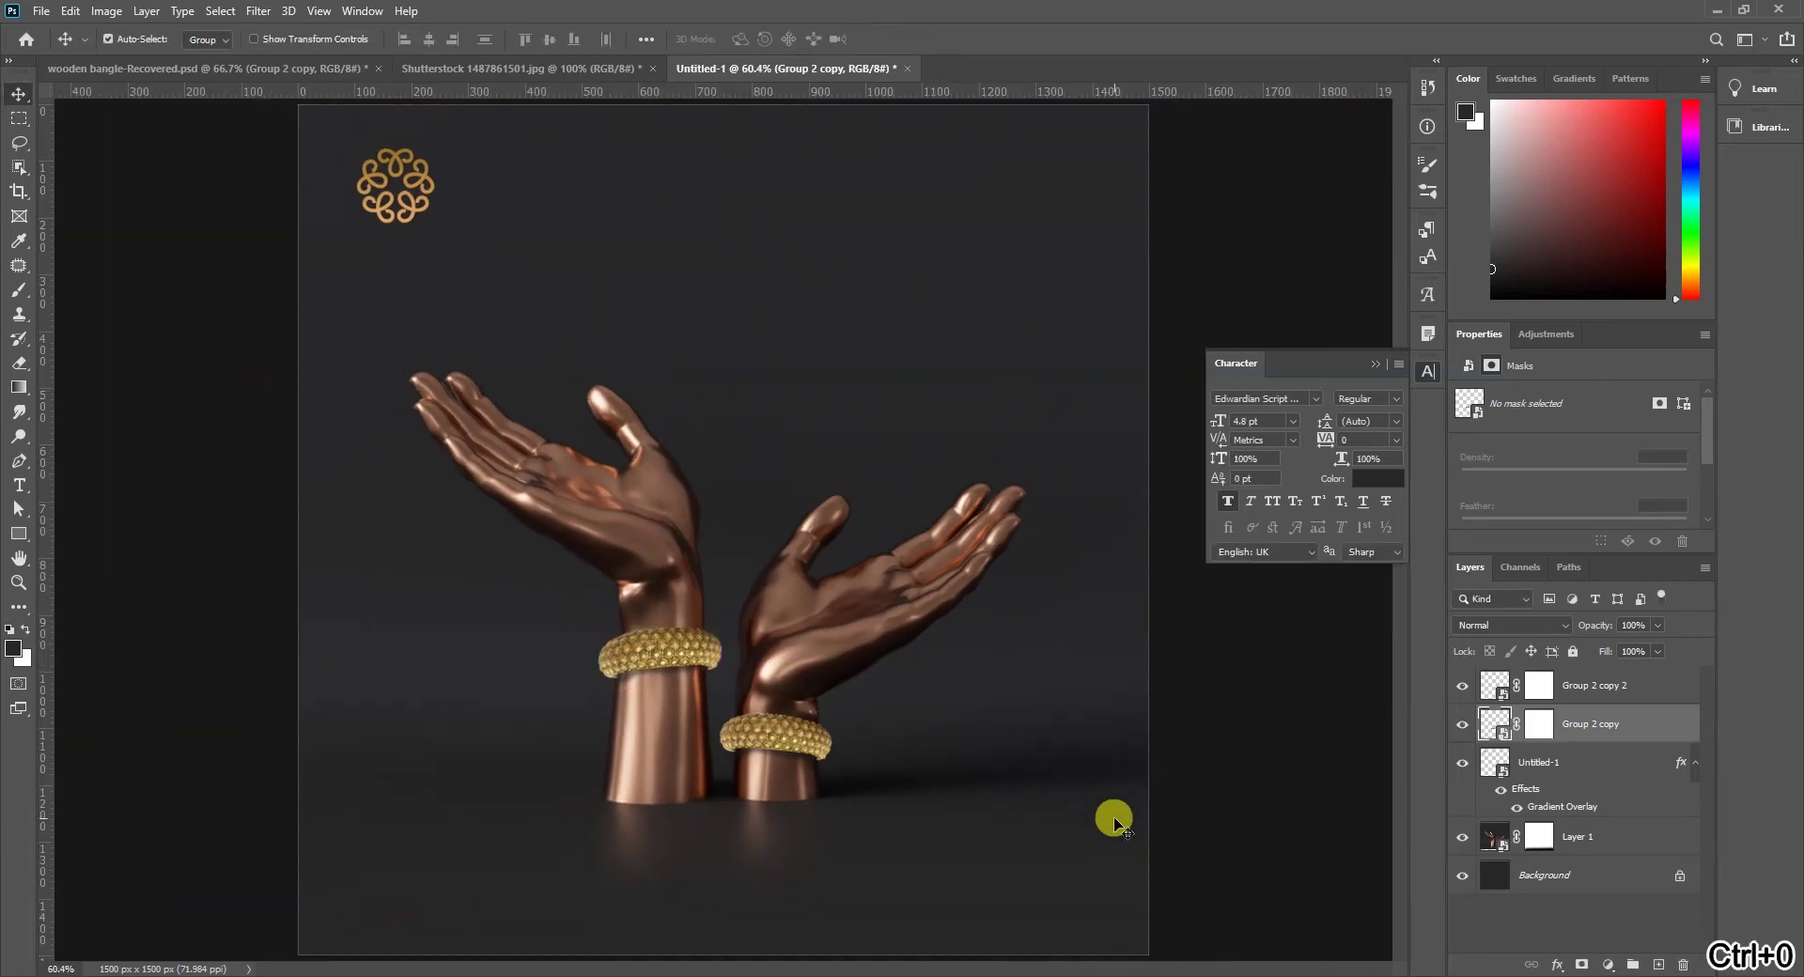
# Collapse the Character panel and move the logo closer to the poster's corner, at X 77 px and Y 76 px.
pyautogui.click(1374, 365)
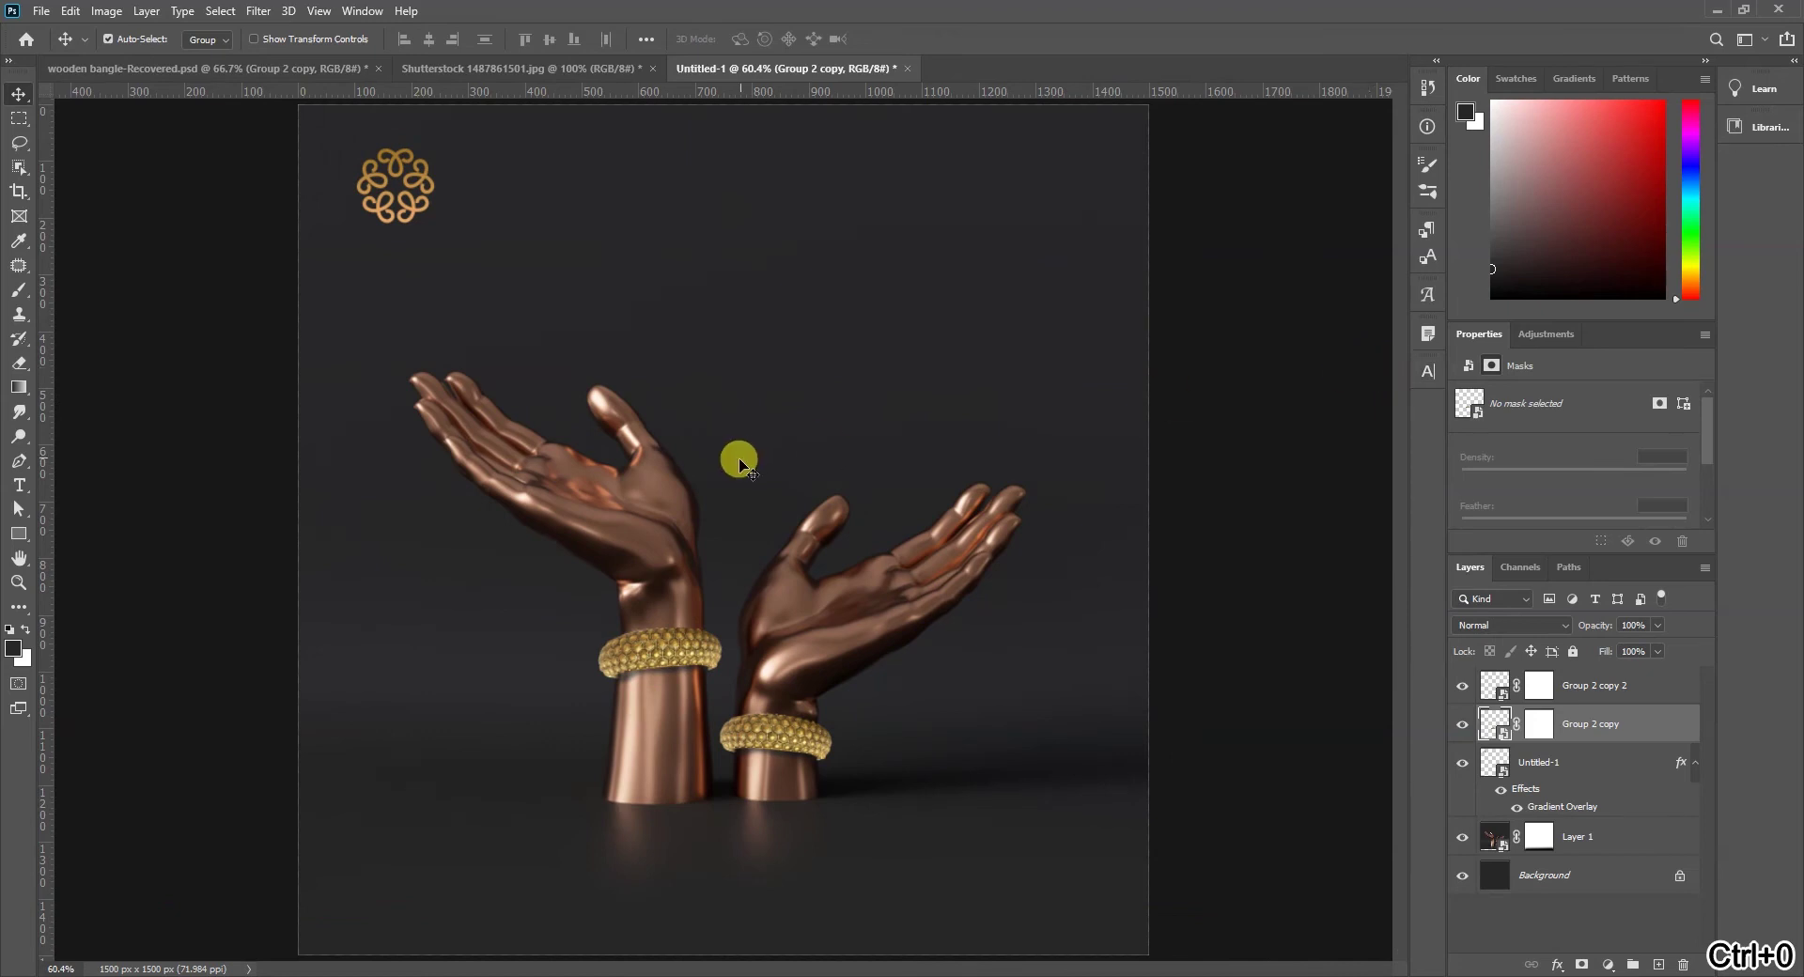
pyautogui.moveTo(411, 215); pyautogui.dragTo(396, 213)
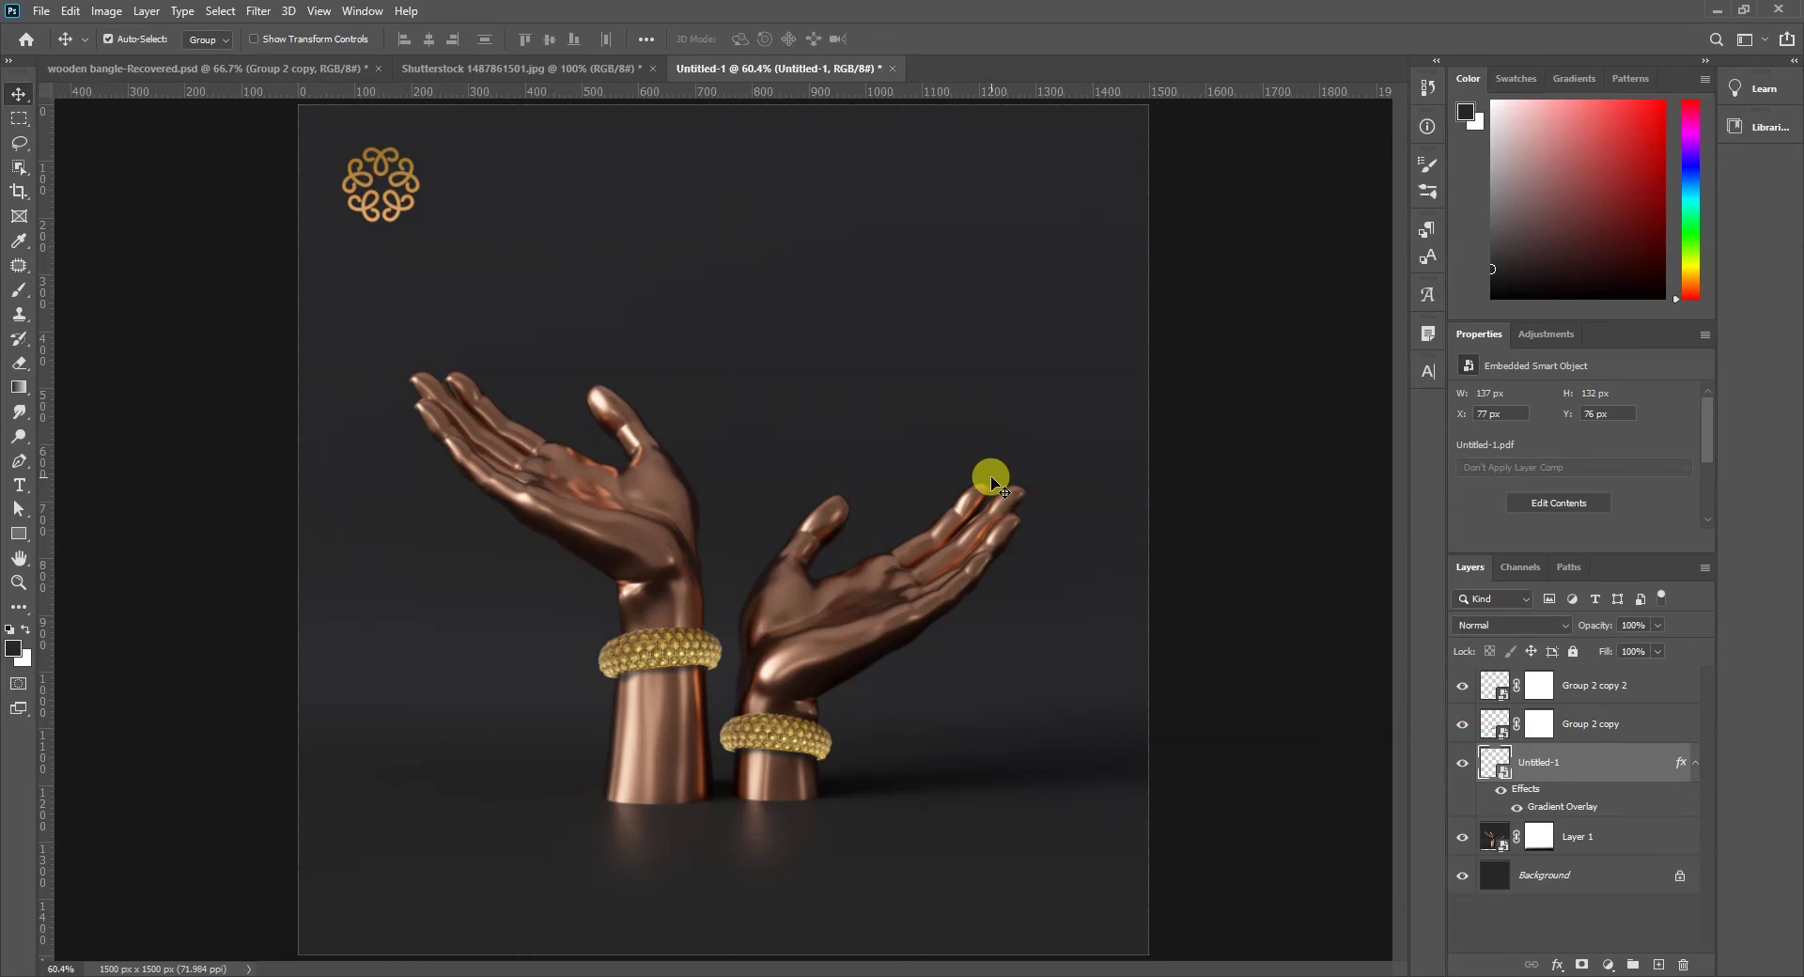
# Start the Camera Raw Filter on the hands image layer and set its treatment to Black & White.
pyautogui.click(686, 641)
pyautogui.click(821, 651)
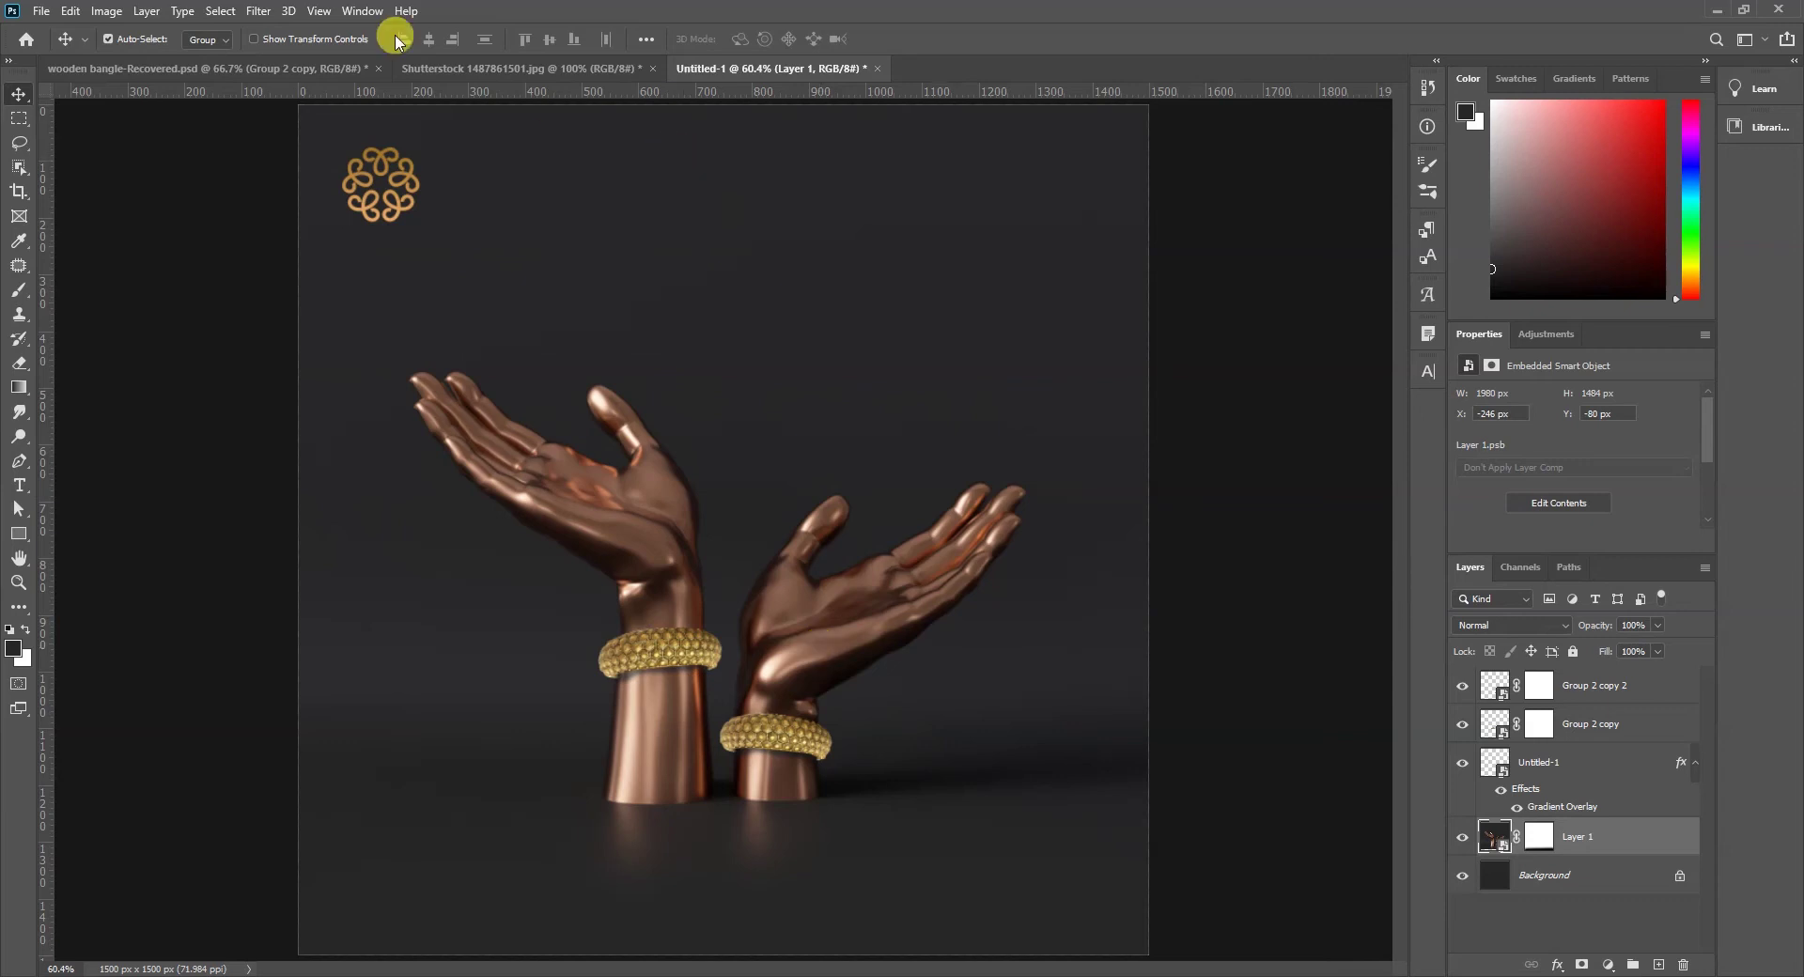
pyautogui.click(287, 11)
pyautogui.moveTo(264, 10)
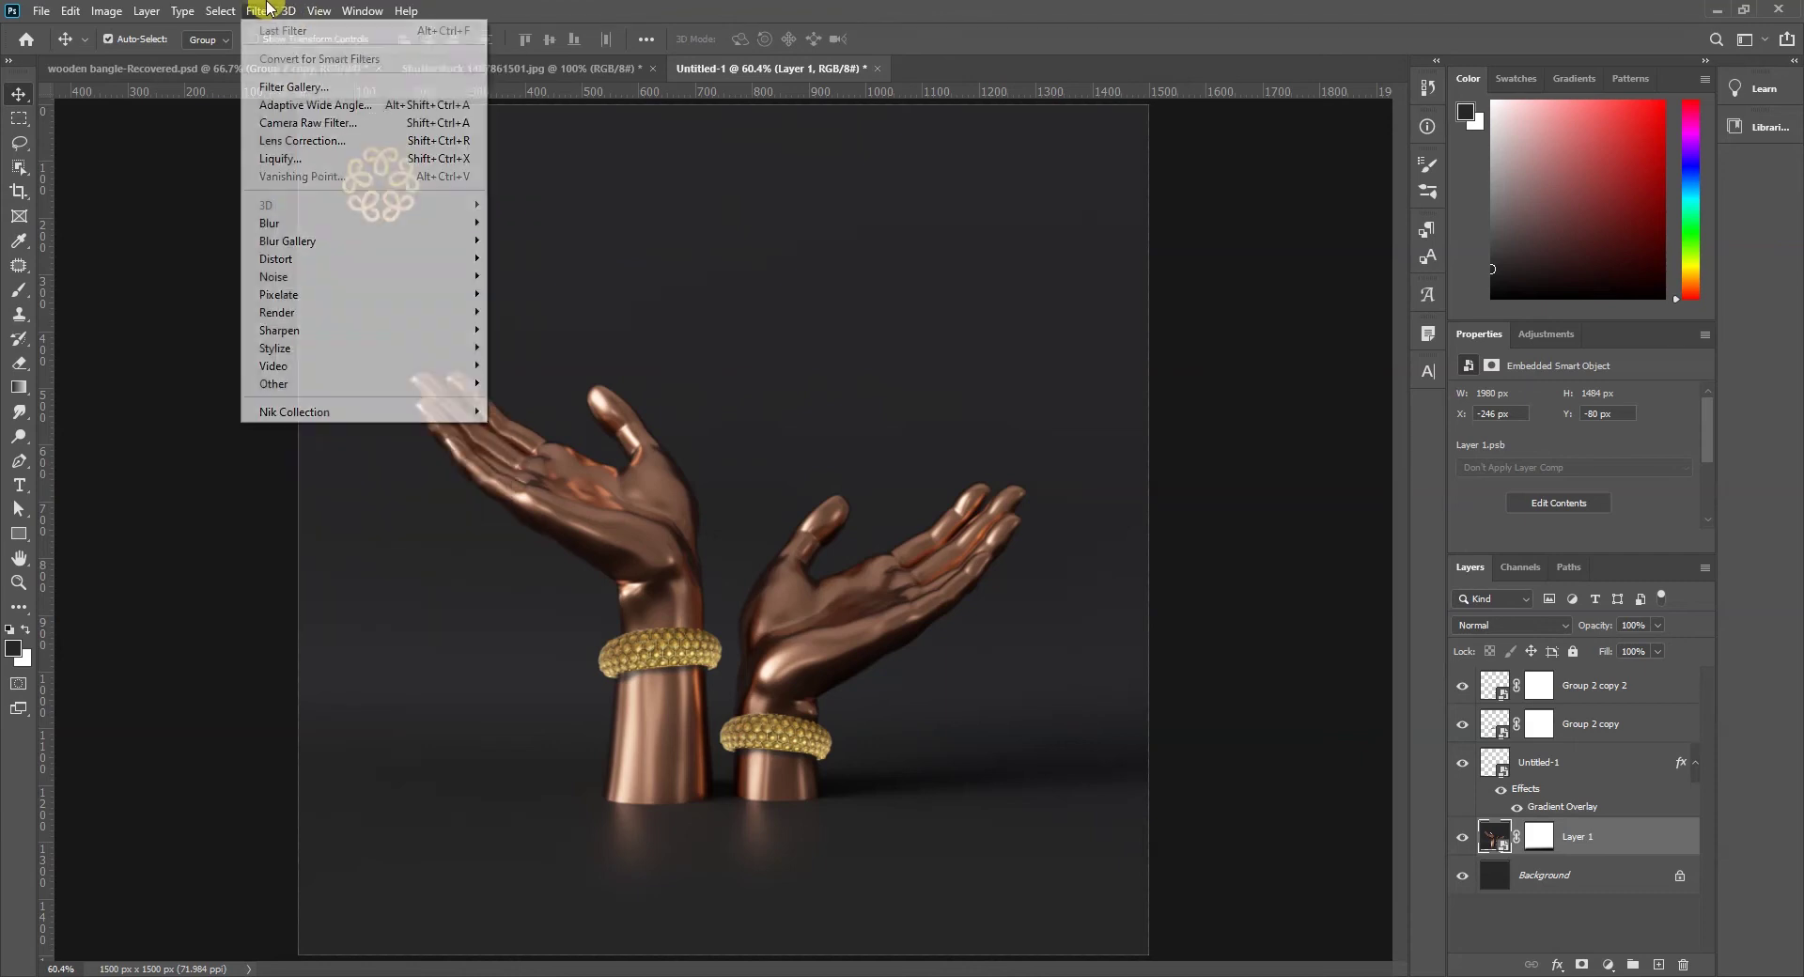
pyautogui.click(312, 130)
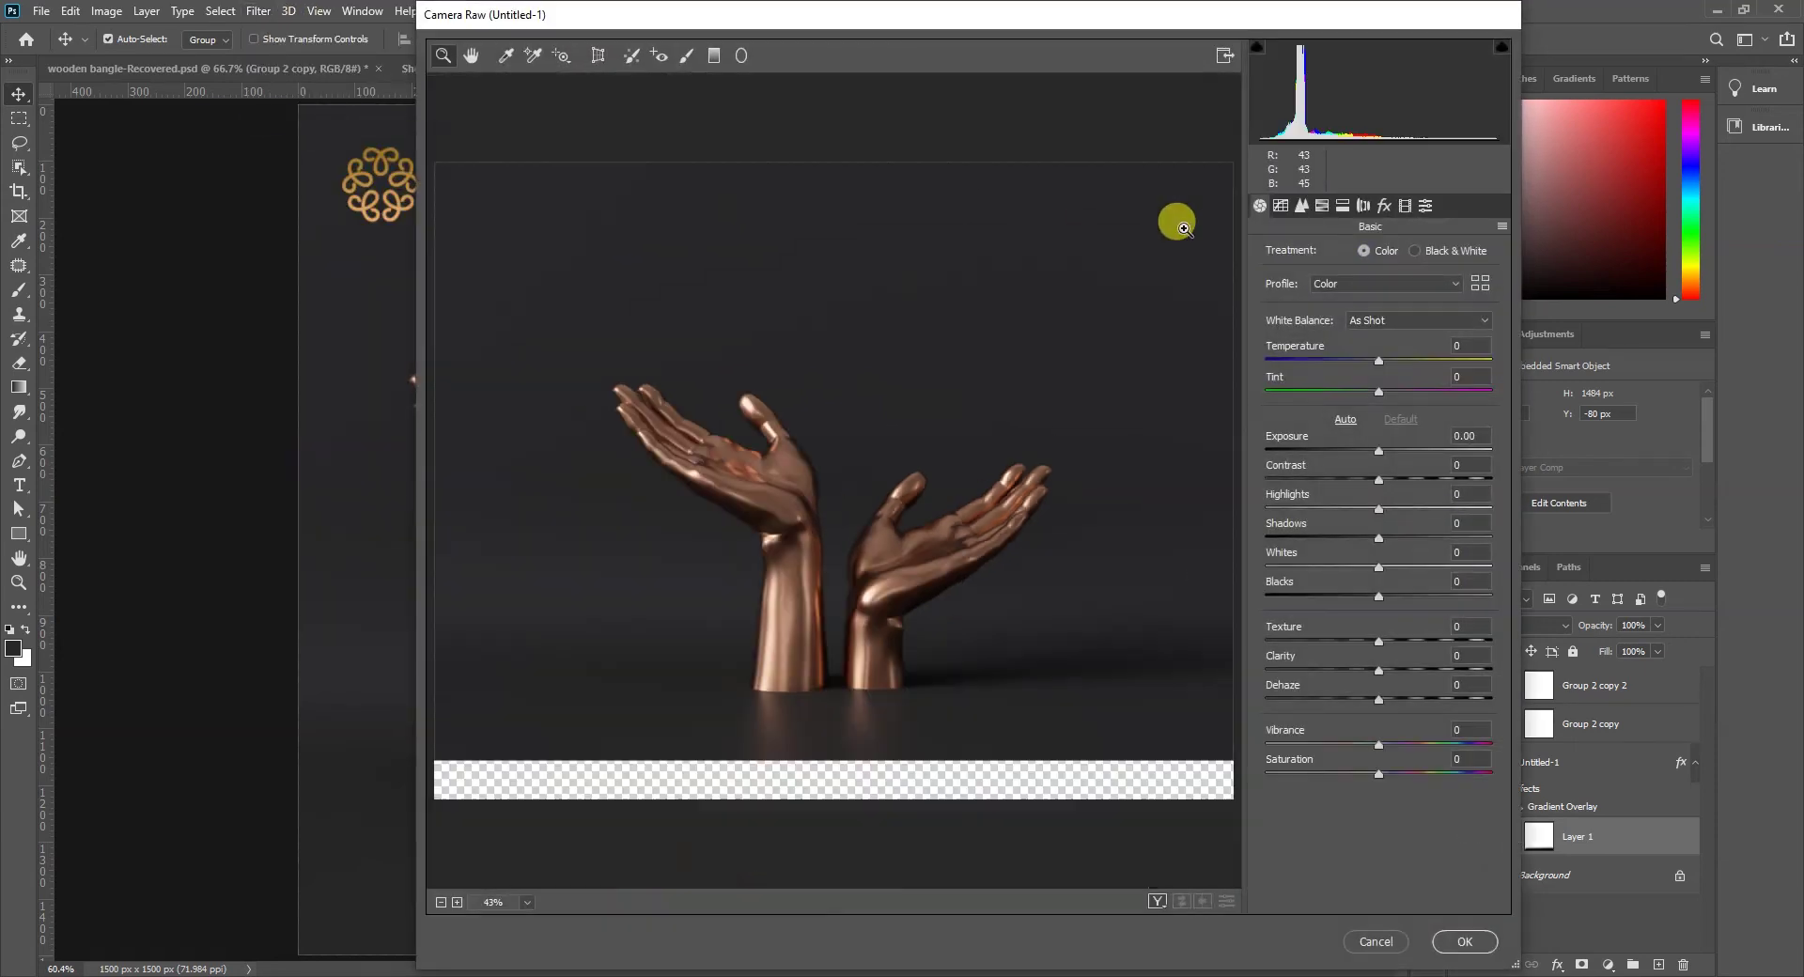
pyautogui.click(1437, 251)
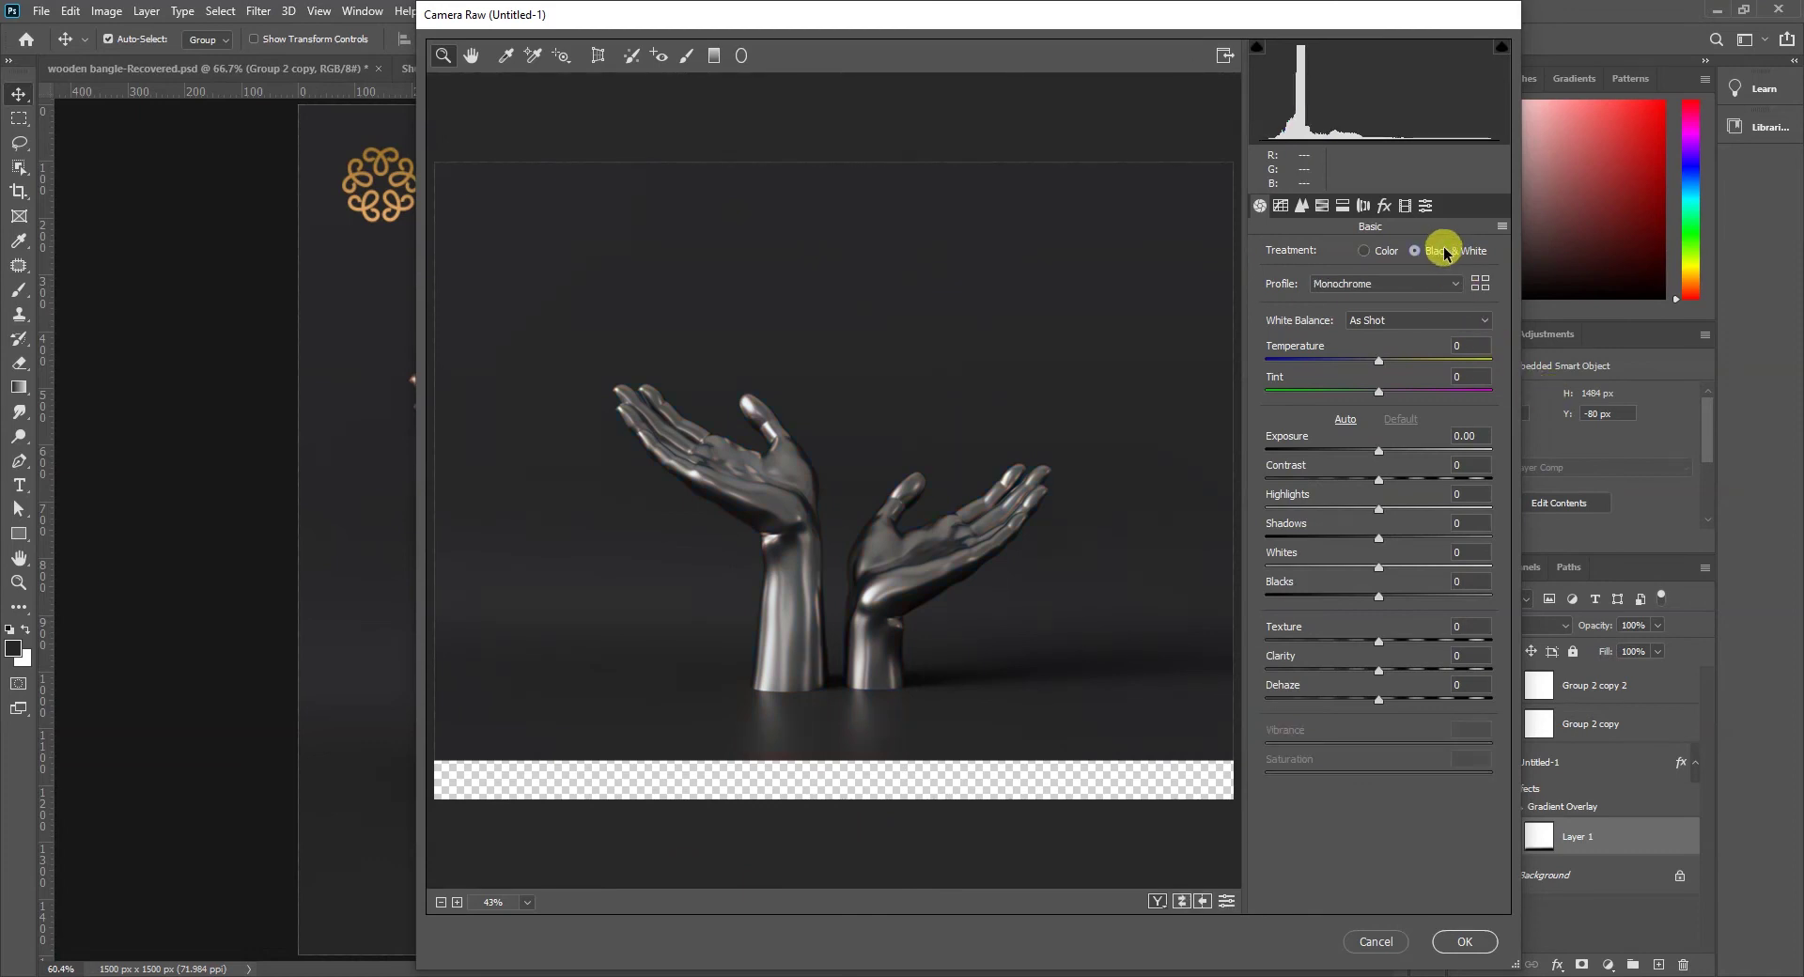
# Apply automatic tone adjustments in Camera Raw, commit the filter and compare the hands with and without it.
pyautogui.click(1345, 420)
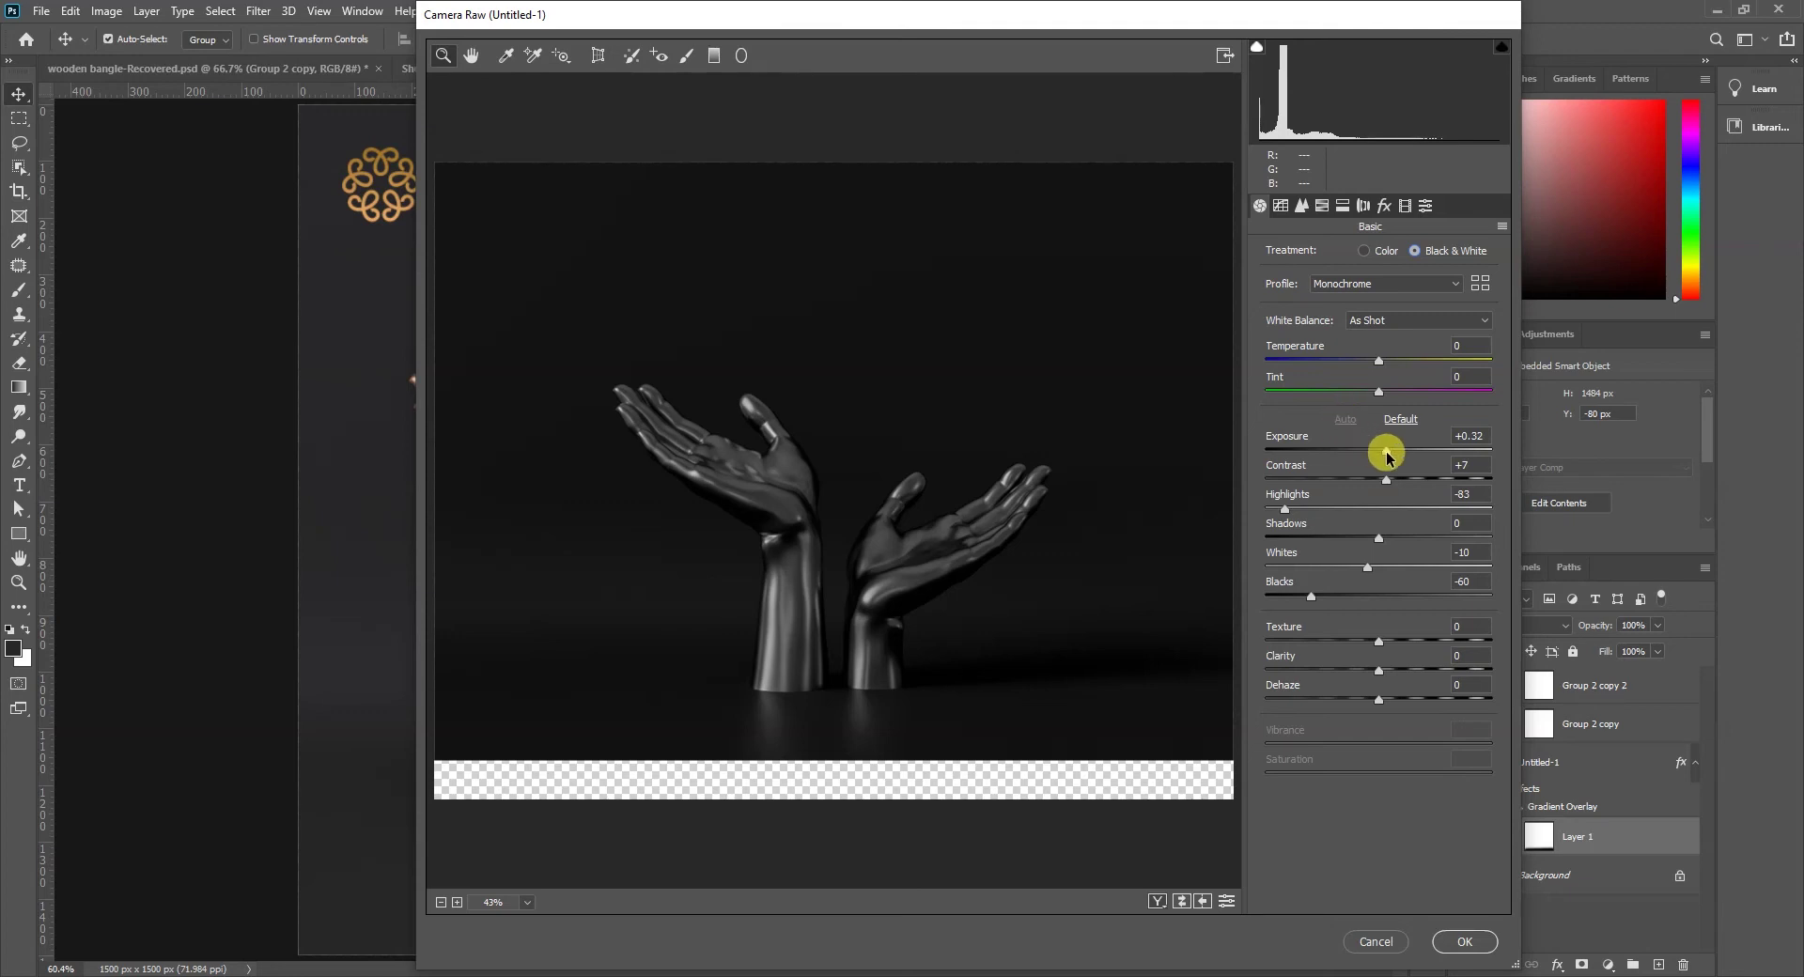
pyautogui.press('Return')
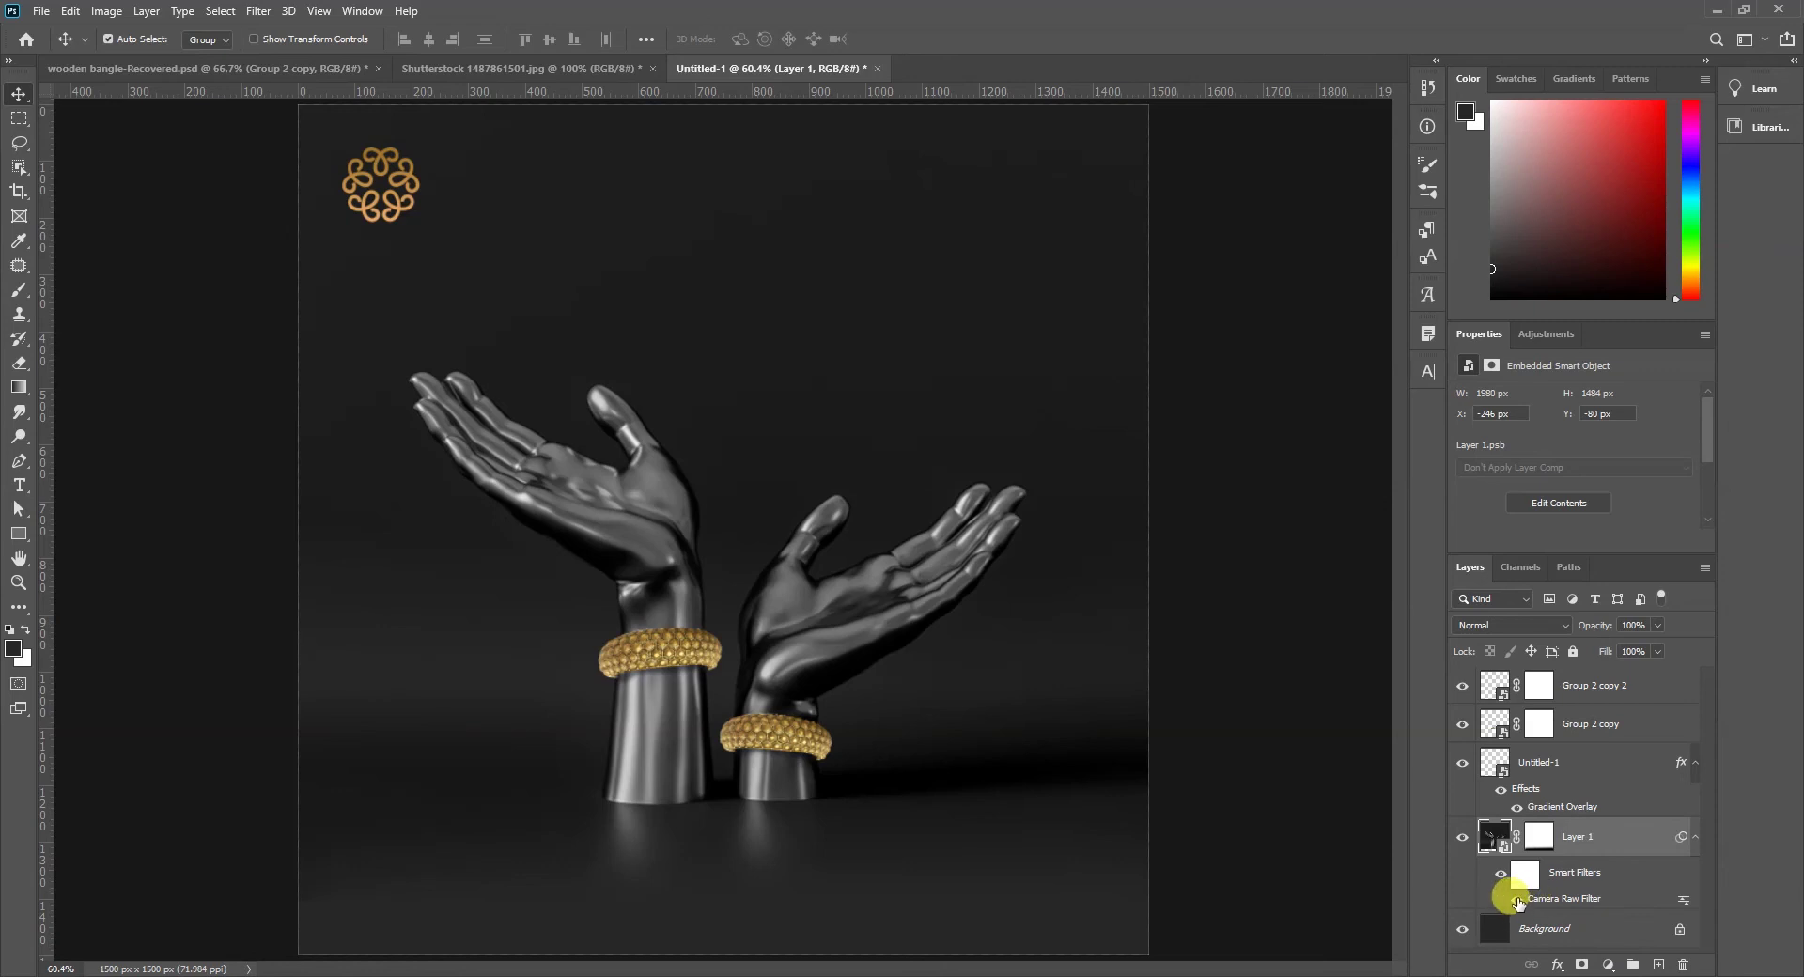
pyautogui.click(1517, 902)
pyautogui.click(1515, 899)
# Copy the word "Style" from the Notepad file and paste it as new point text in the poster's empty area above the hands.
pyautogui.hotkey('alt', 'Tab')
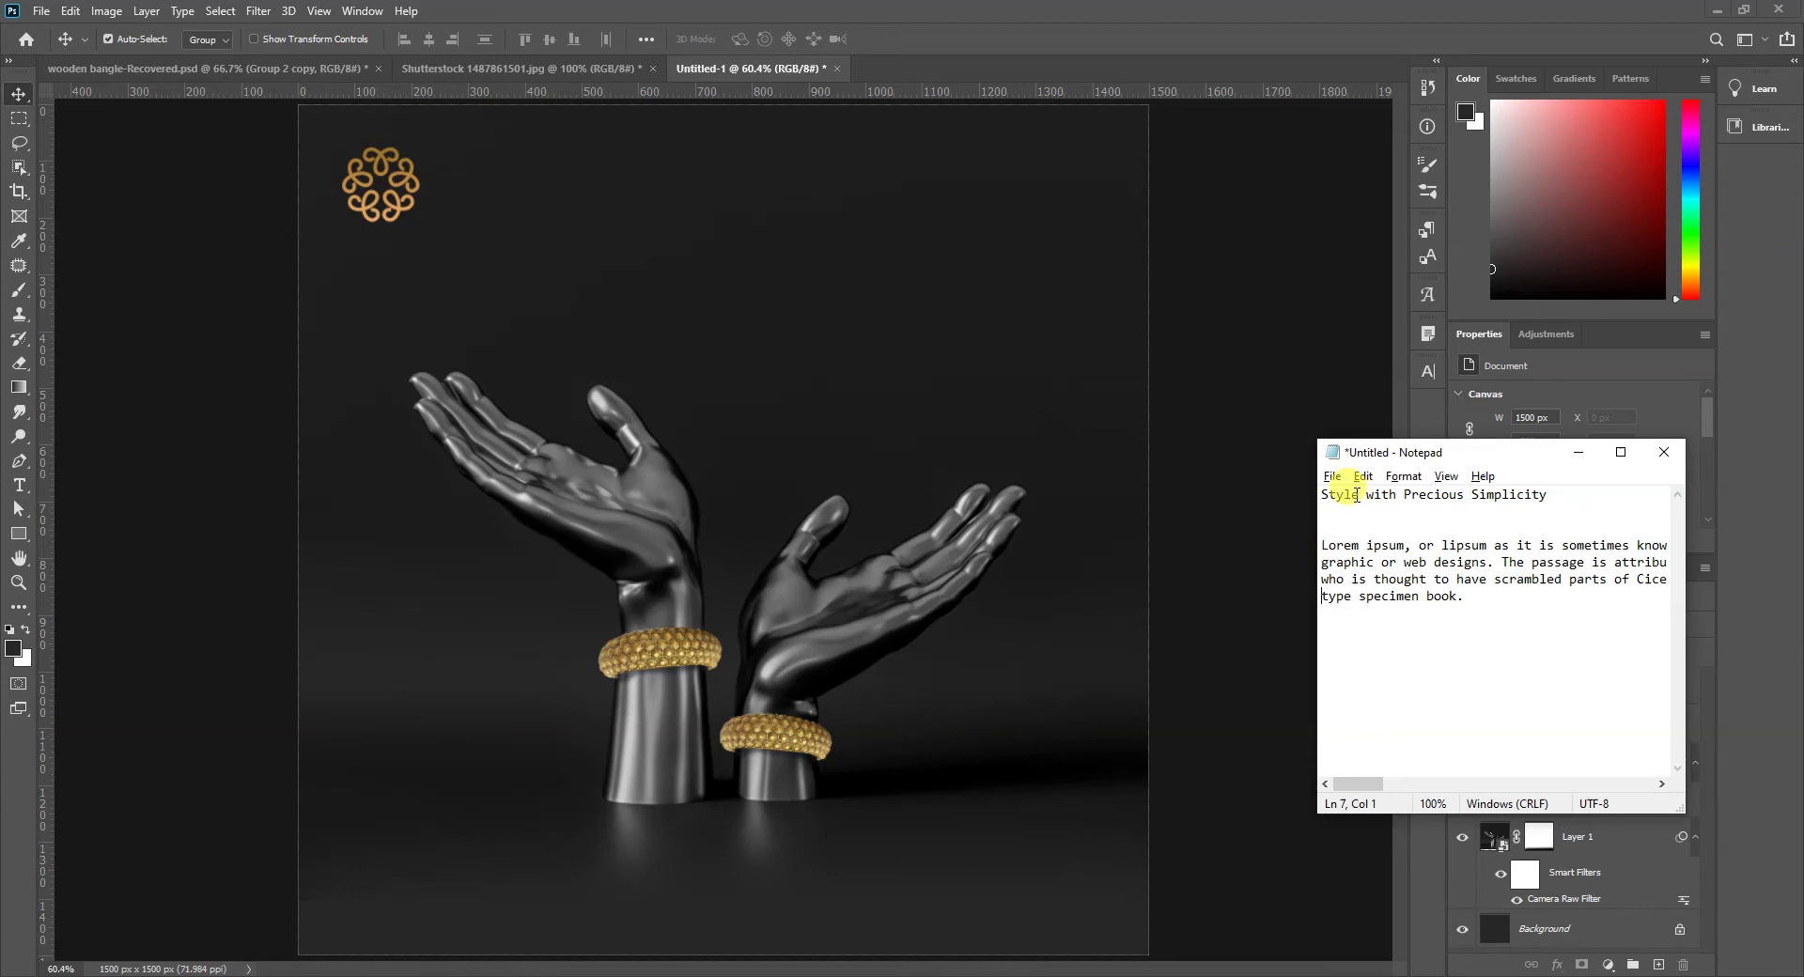
pyautogui.doubleClick(1356, 494)
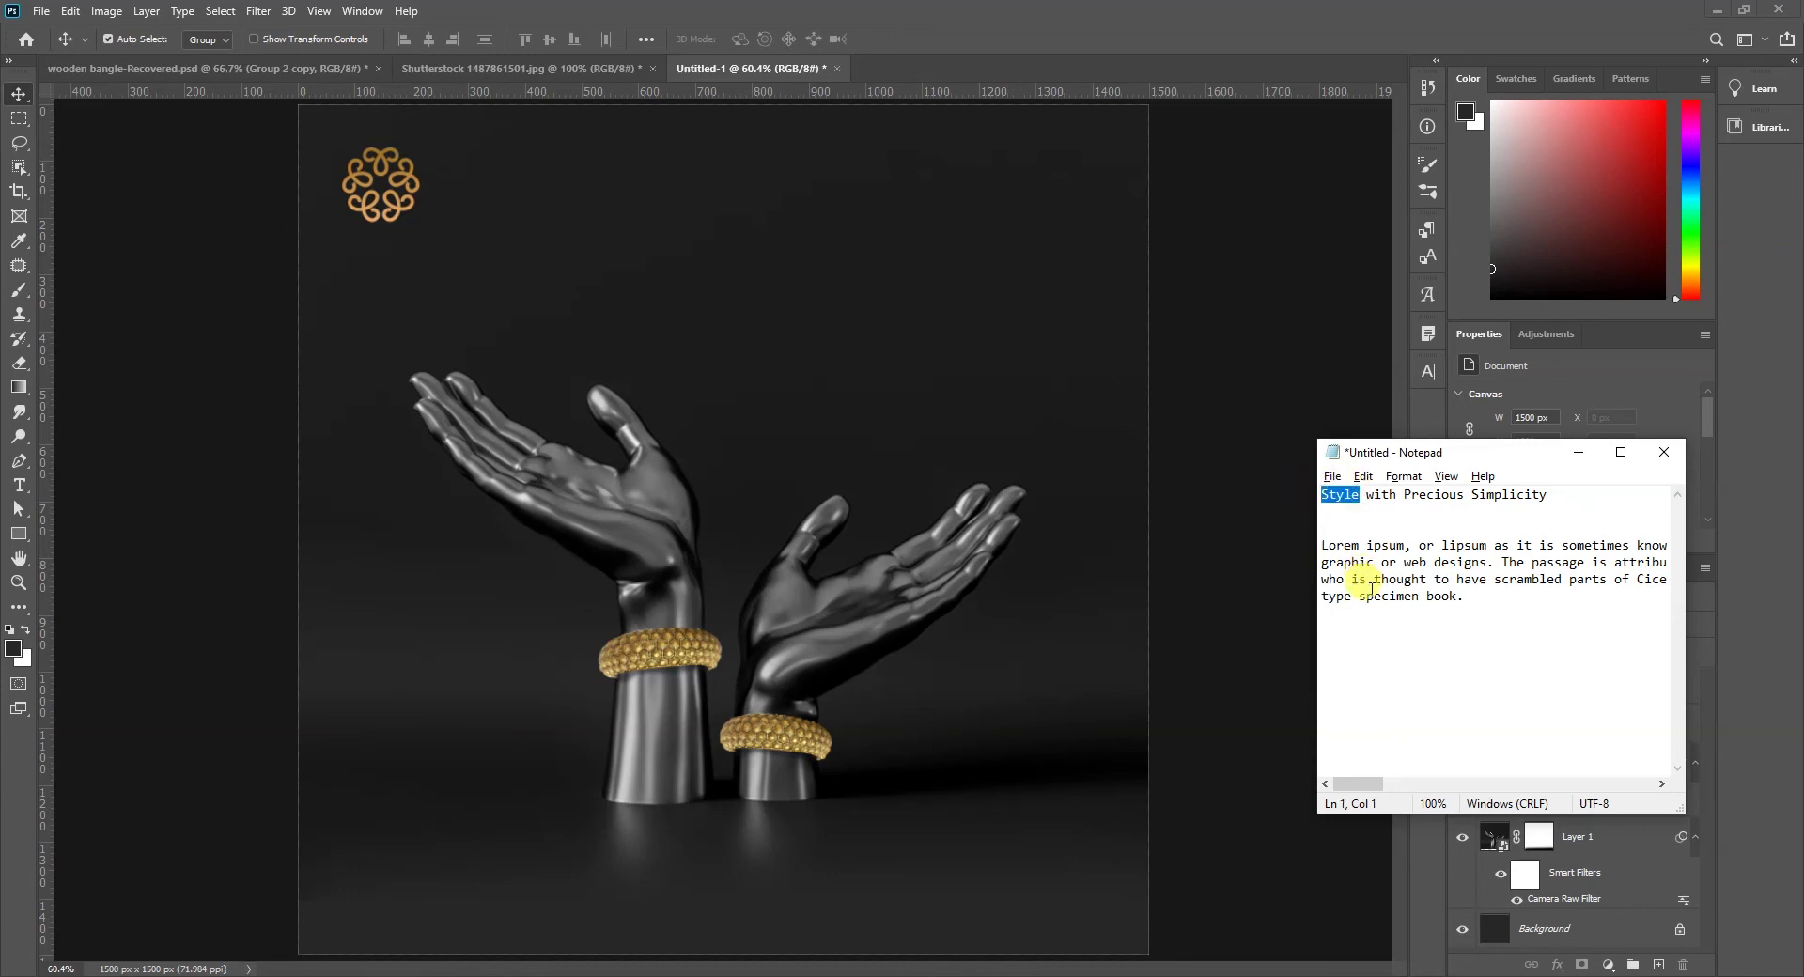
pyautogui.hotkey('ctrl', 'c')
pyautogui.hotkey('alt', 'Tab')
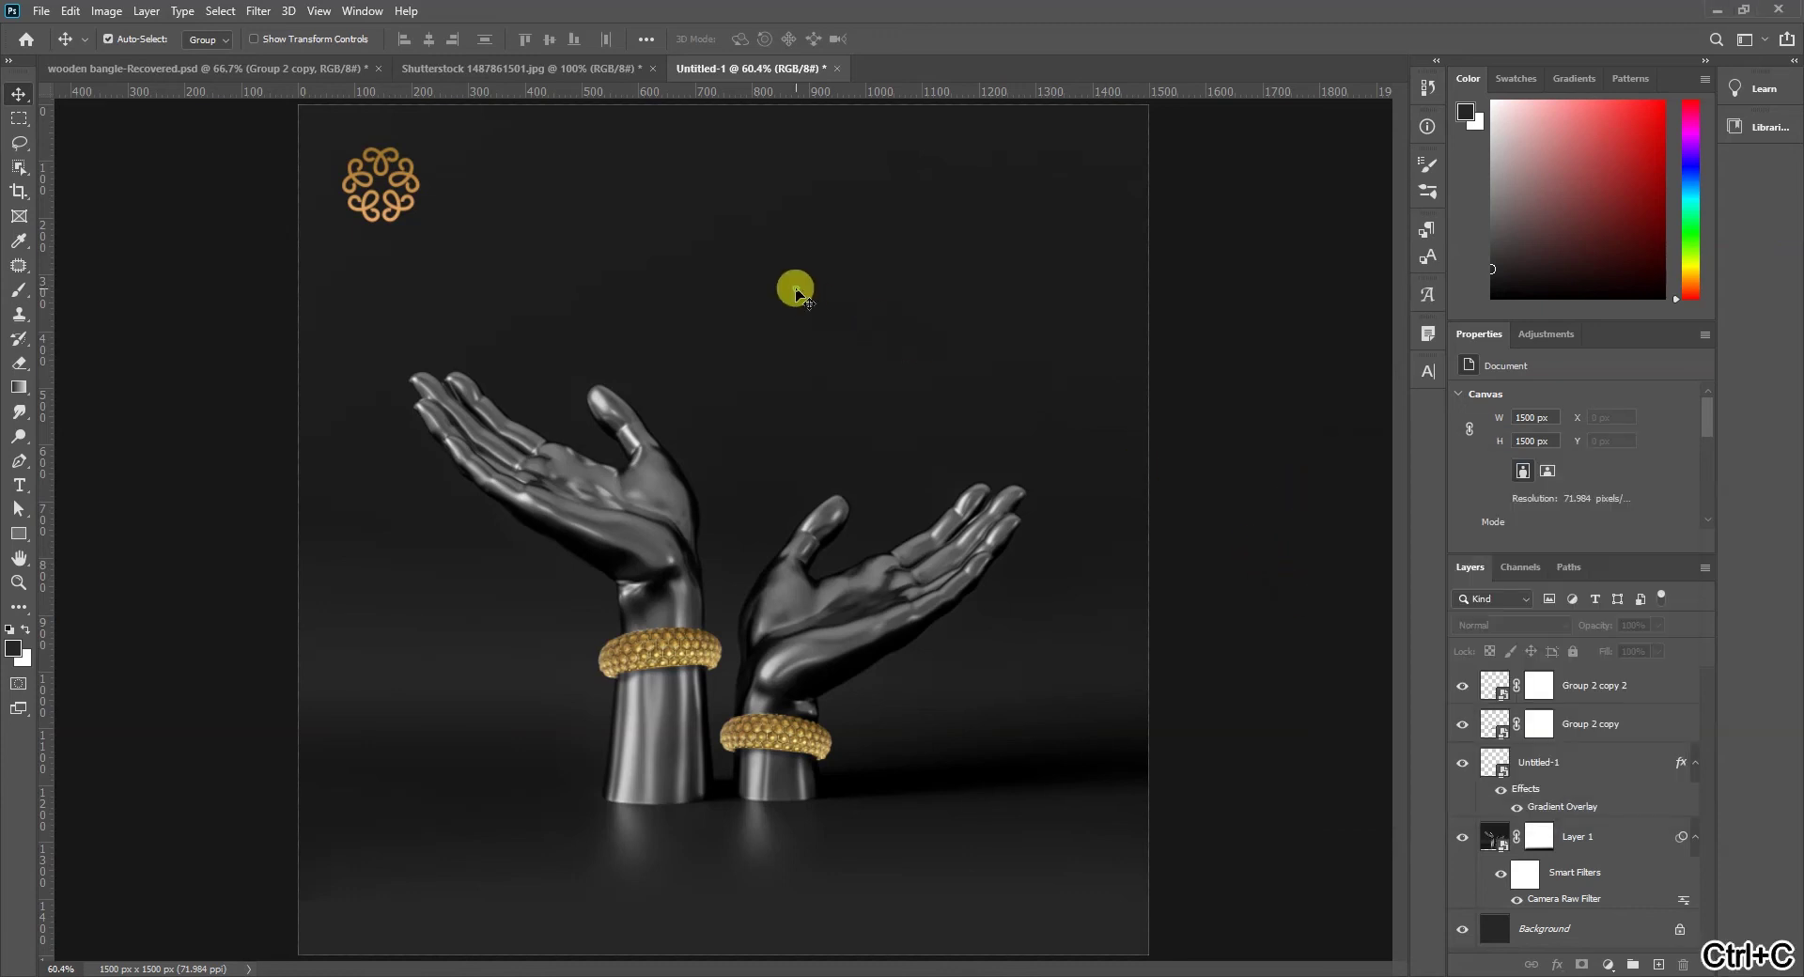
pyautogui.press('t')
pyautogui.click(805, 326)
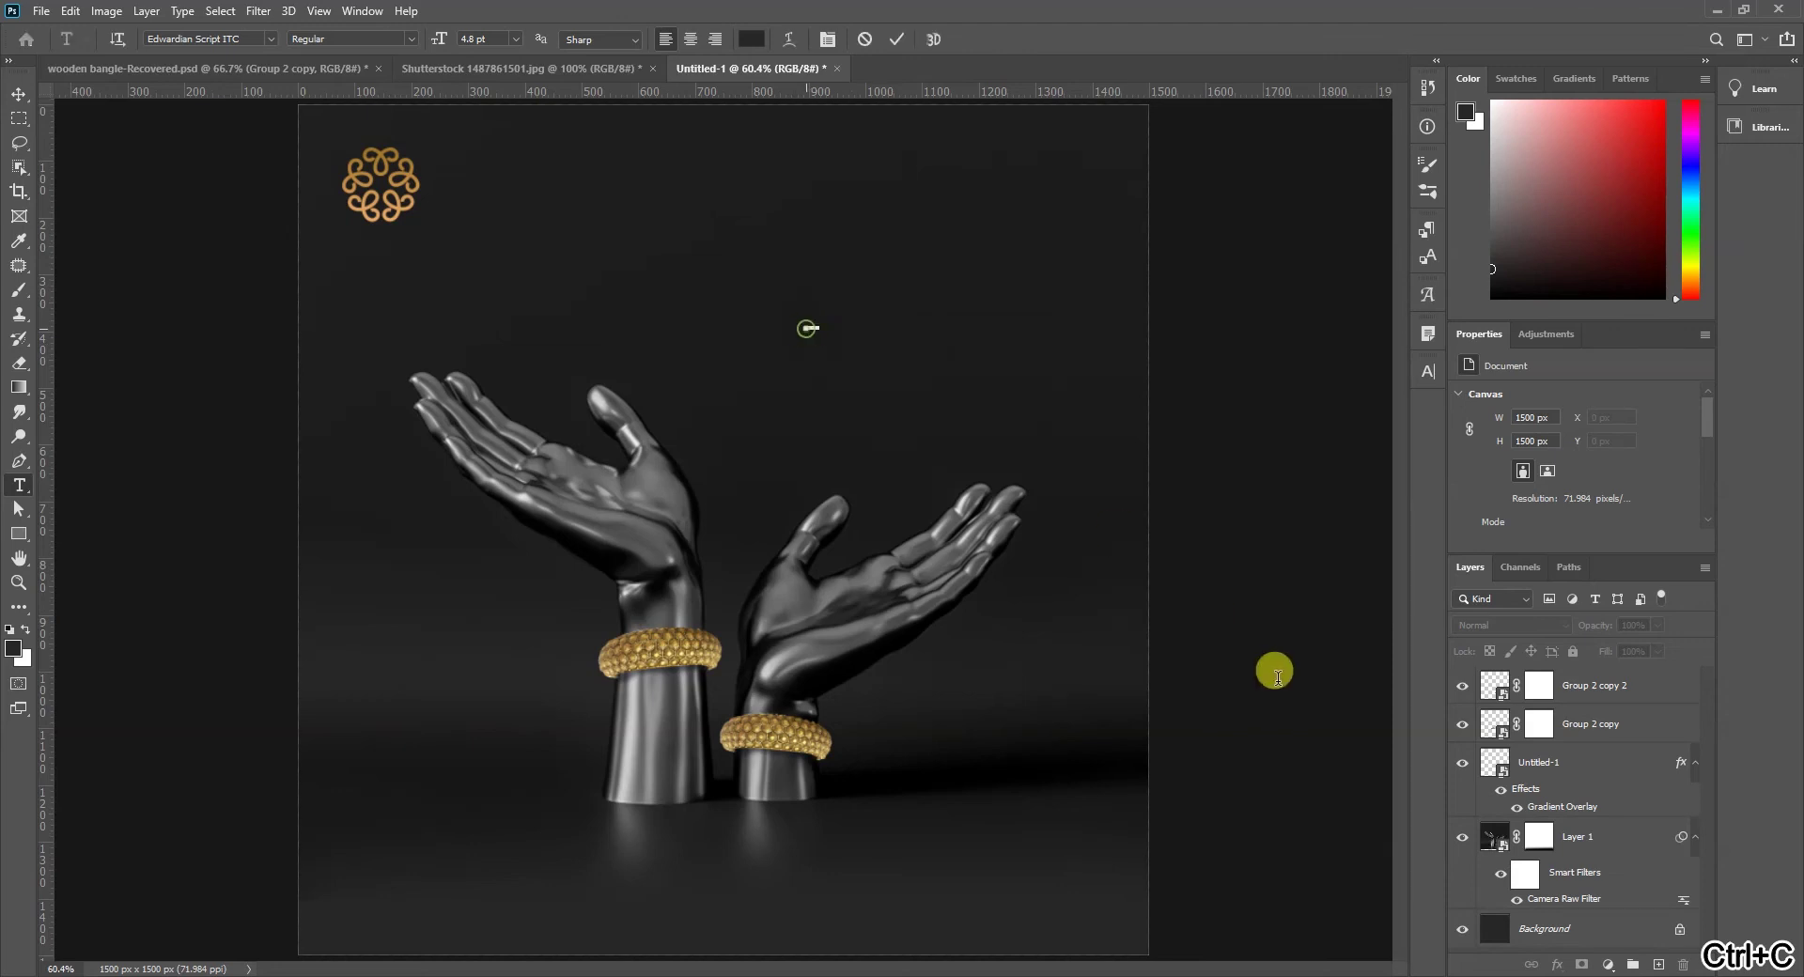
pyautogui.hotkey('ctrl', 'v')
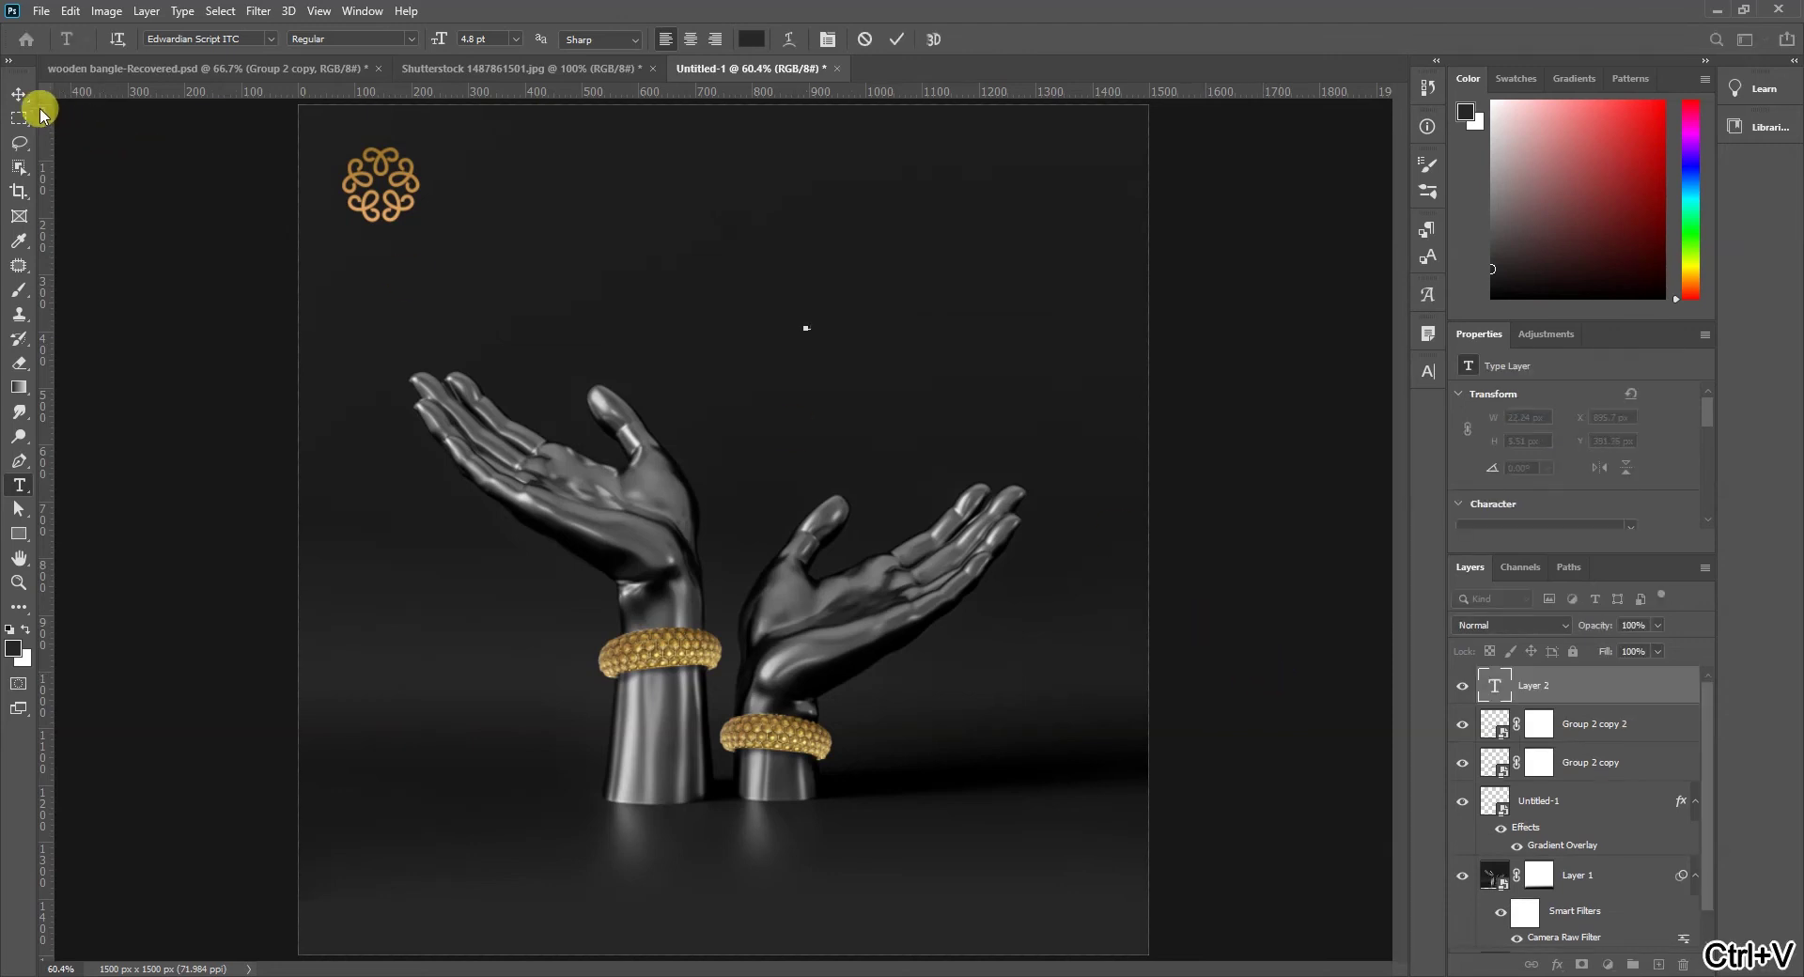
pyautogui.click(18, 93)
# Enlarge the "Style" text to about 486 px wide and position it above the right hand at about X 796 px, Y 264 px.
pyautogui.hotkey('ctrl', 't')
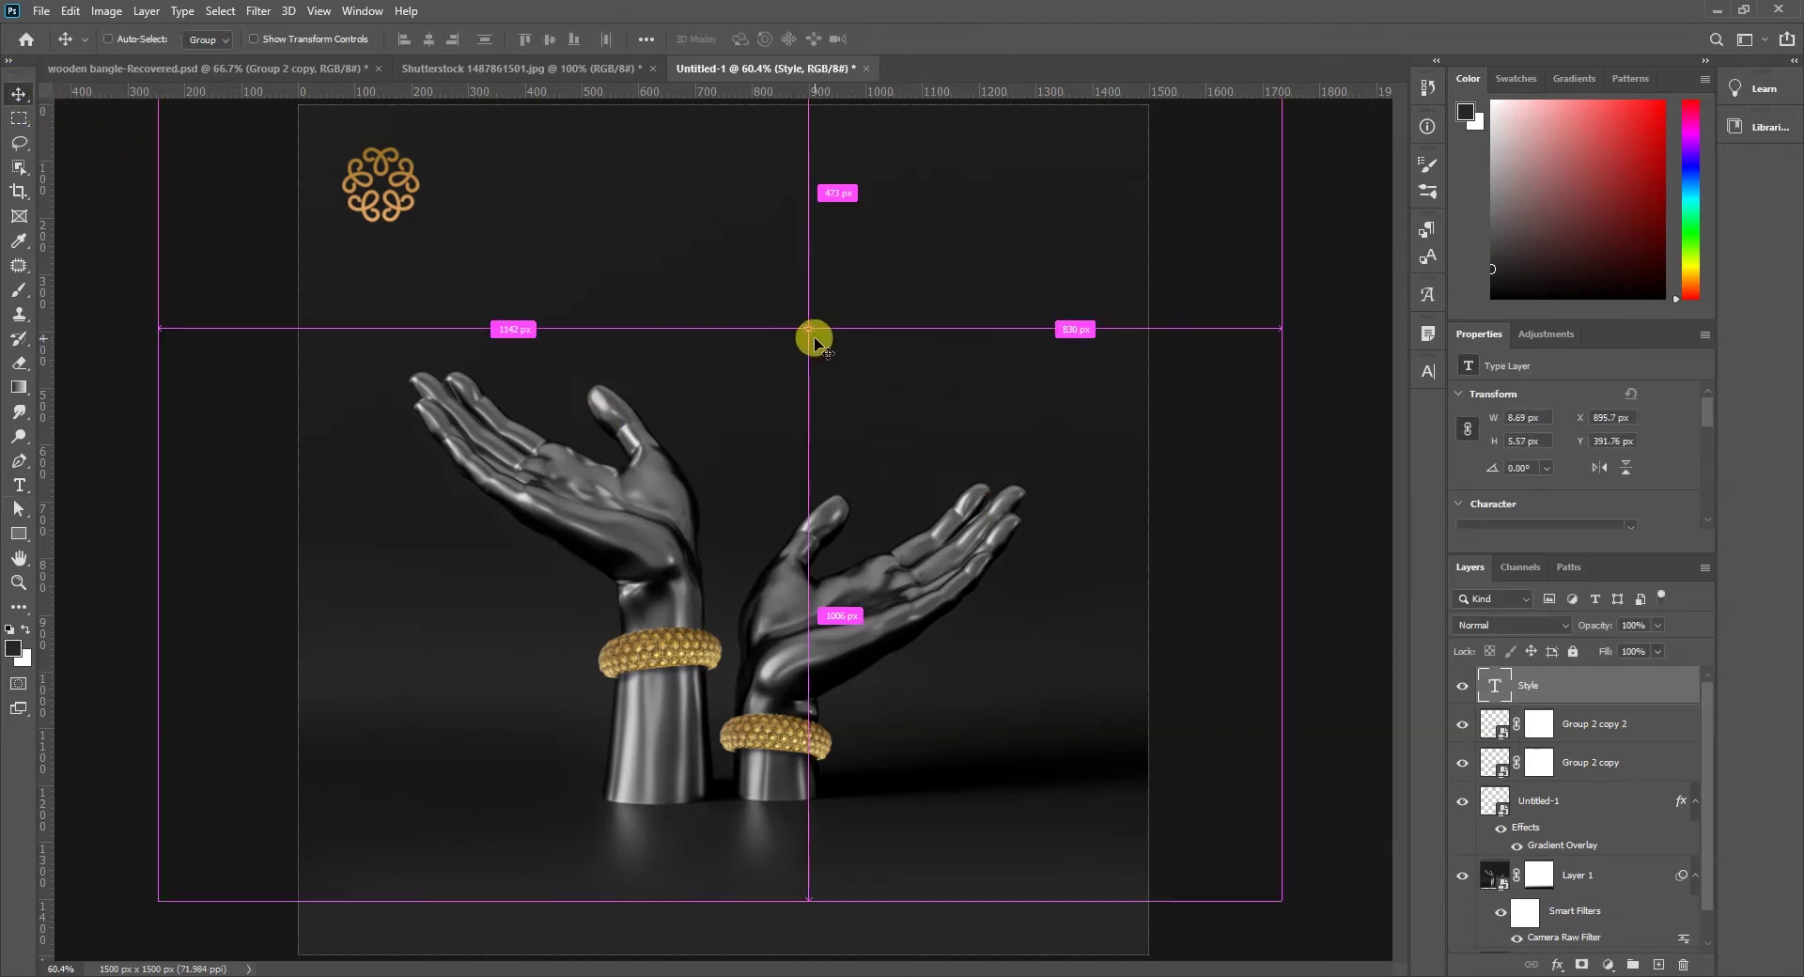
pyautogui.moveTo(808, 328); pyautogui.dragTo(1080, 489)
pyautogui.moveTo(986, 441); pyautogui.dragTo(930, 370)
pyautogui.press('Return')
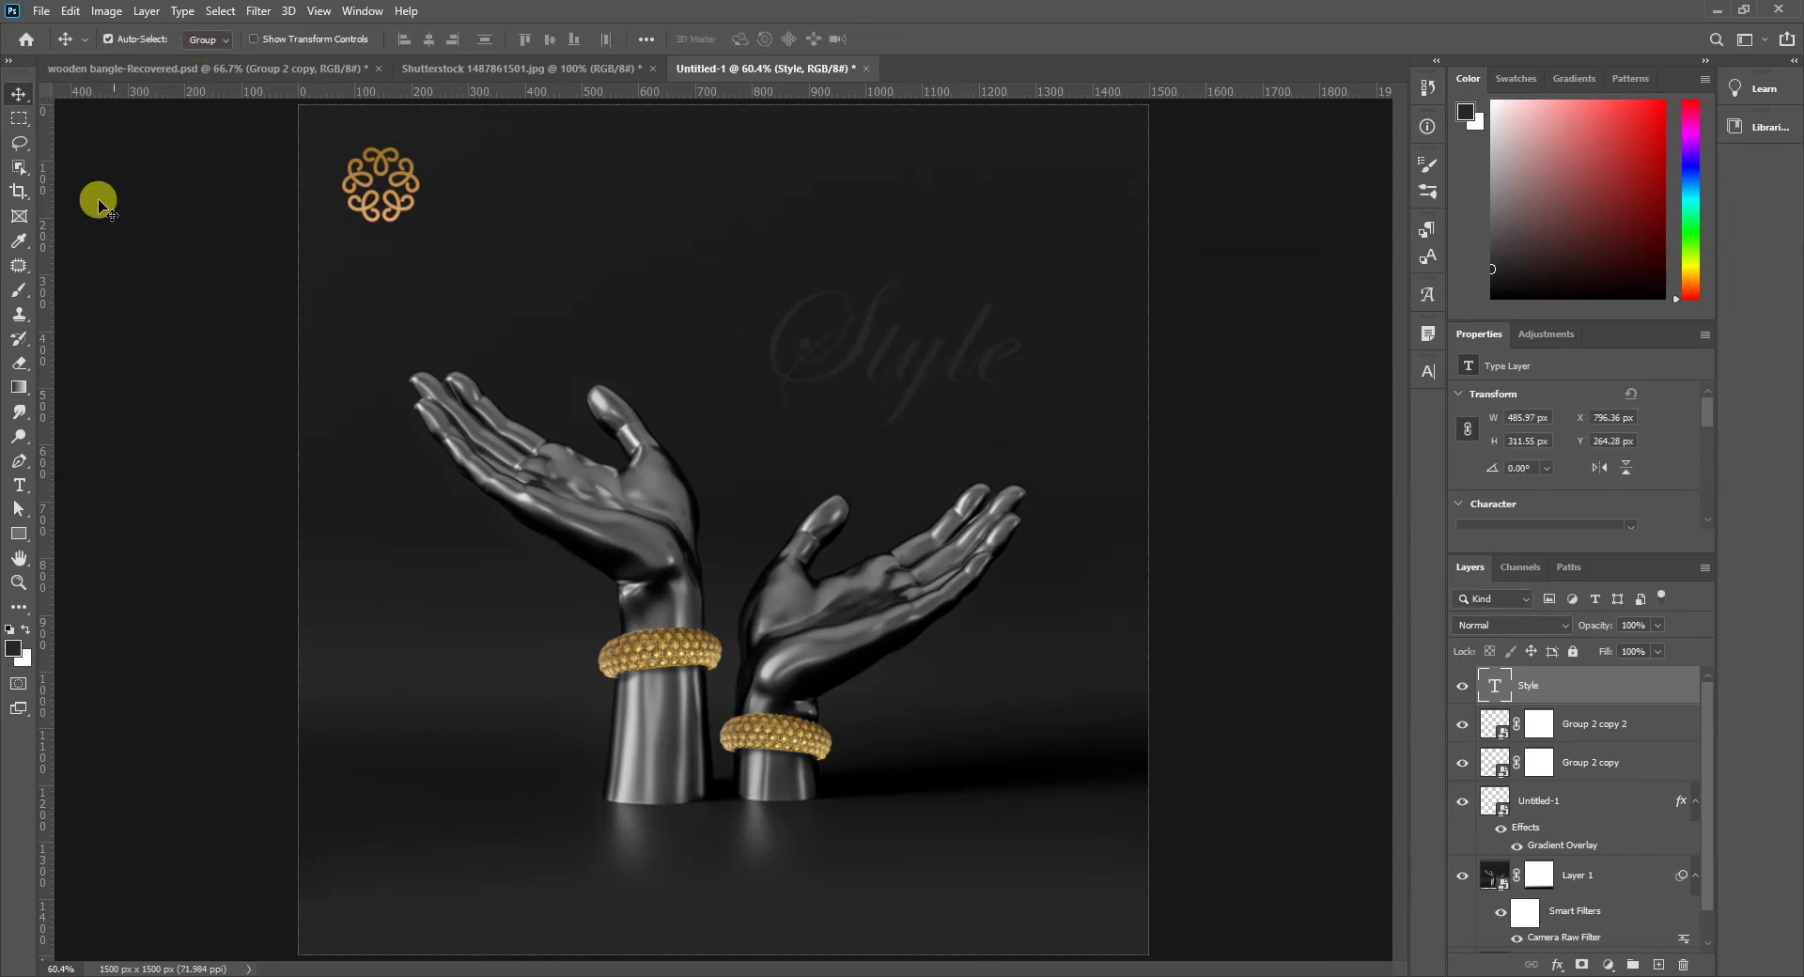
# Choose Edwardian Script ITC as the font of the "Style" headline.
pyautogui.click(19, 485)
pyautogui.click(271, 40)
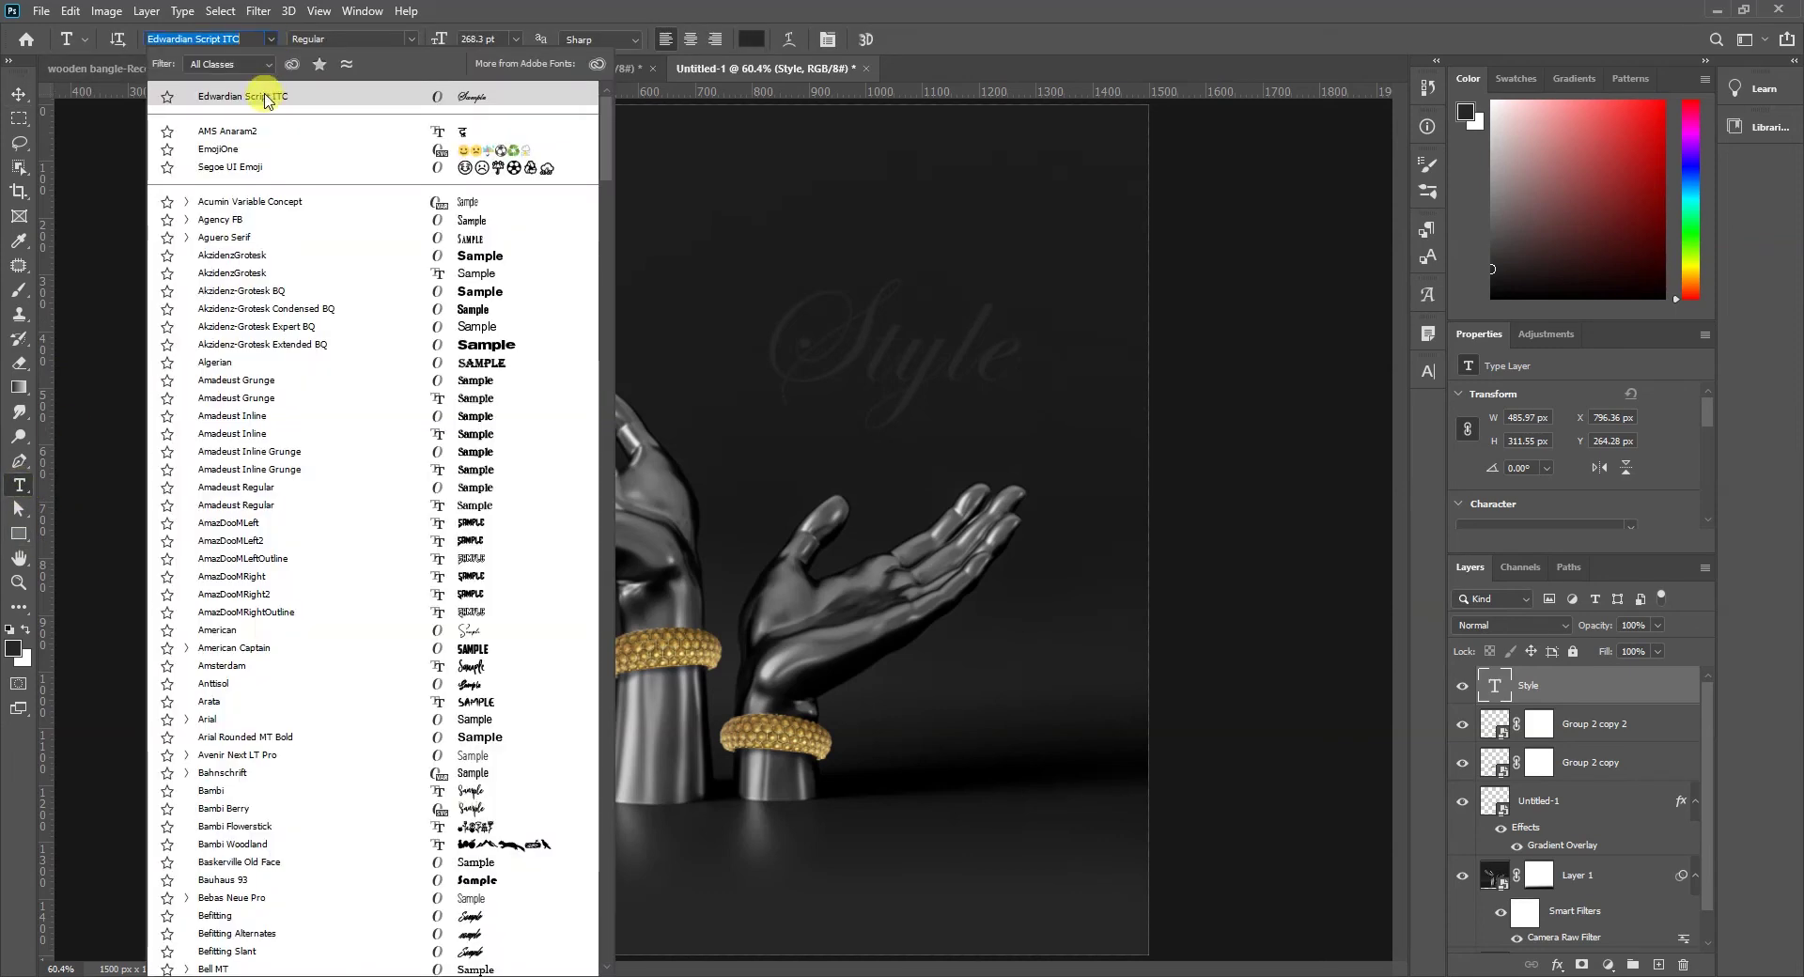
pyautogui.hotkey('ctrl', '1')
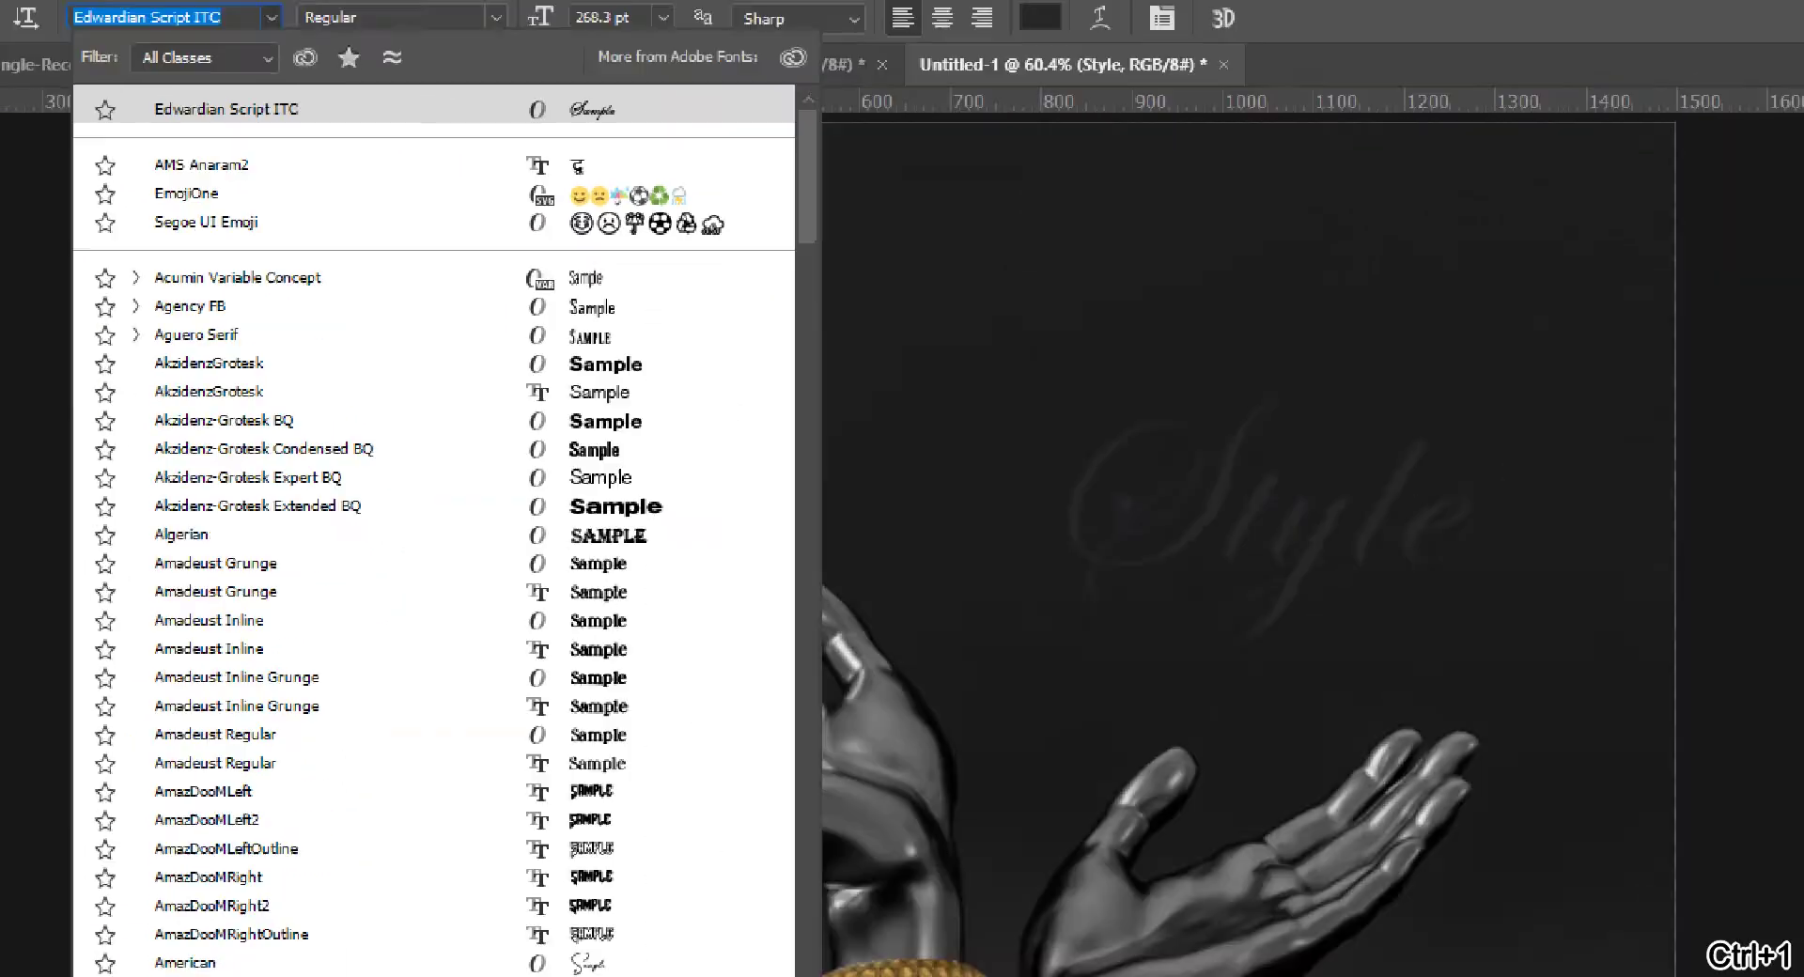
pyautogui.click(338, 105)
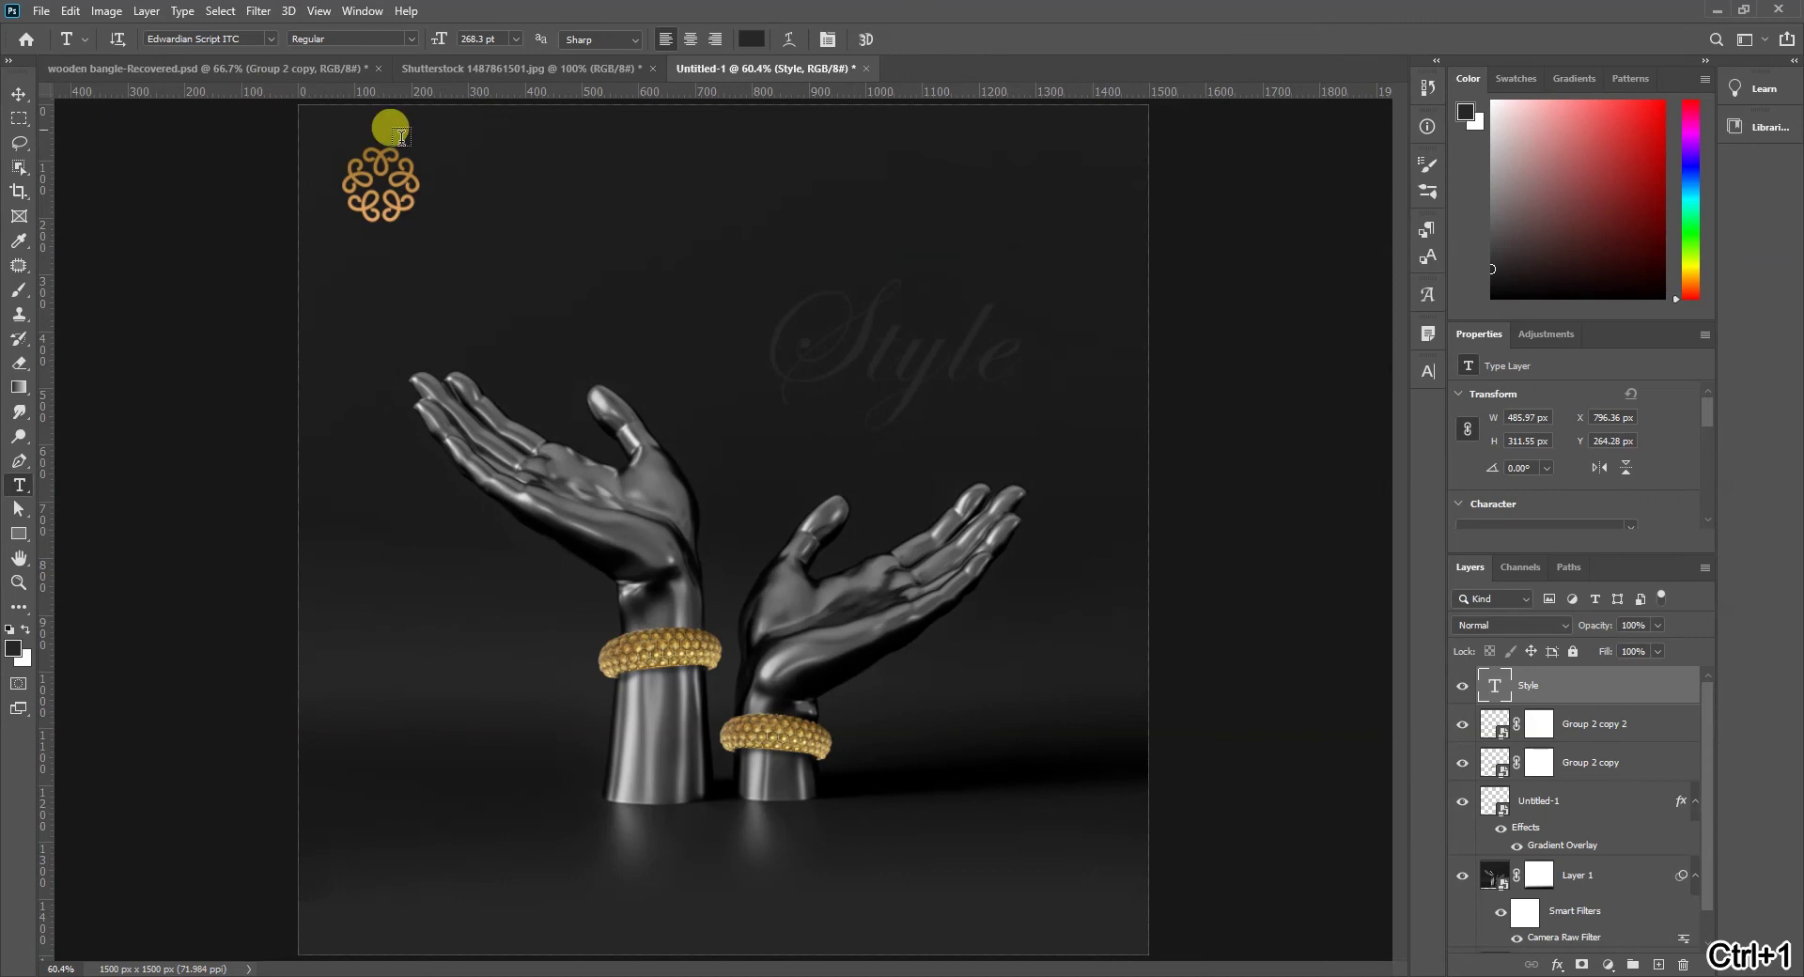
# Scale the "Style" headline up to about 120% and move it to about X 713 px, Y 169 px.
pyautogui.click(19, 93)
pyautogui.moveTo(850, 347); pyautogui.dragTo(816, 325)
pyautogui.hotkey('ctrl', 't')
pyautogui.moveTo(1004, 271); pyautogui.dragTo(1034, 226)
pyautogui.press('Return')
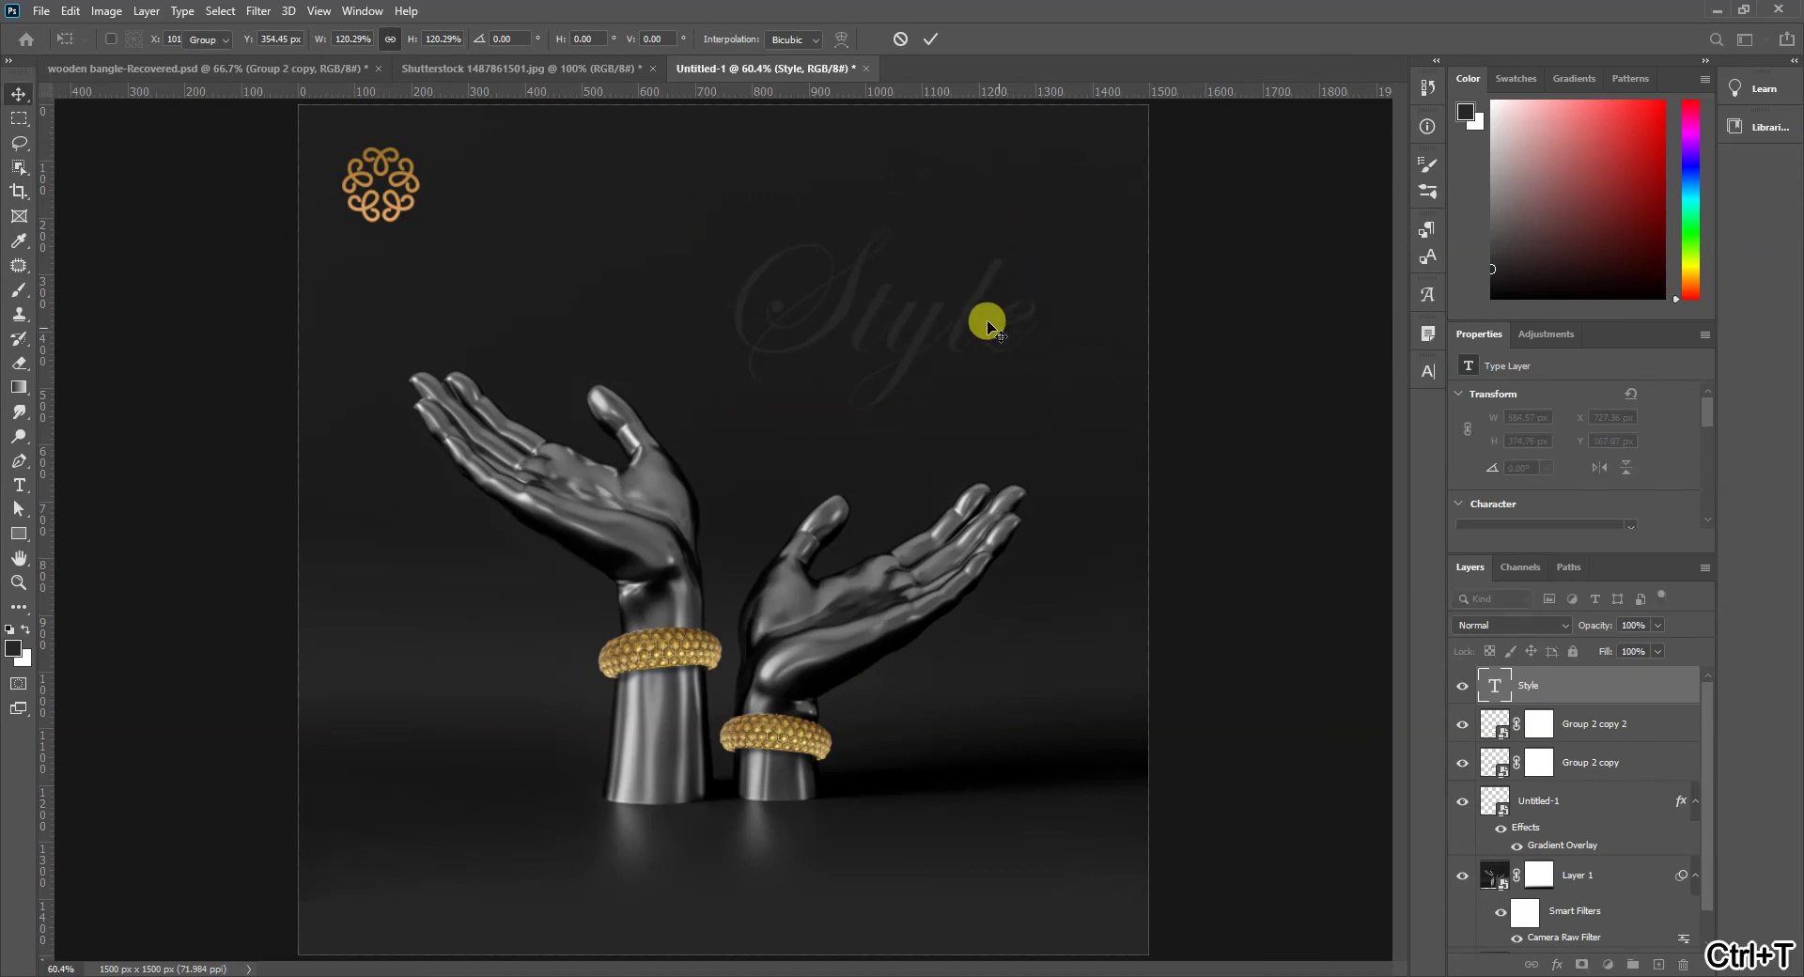
pyautogui.moveTo(968, 309); pyautogui.dragTo(926, 303)
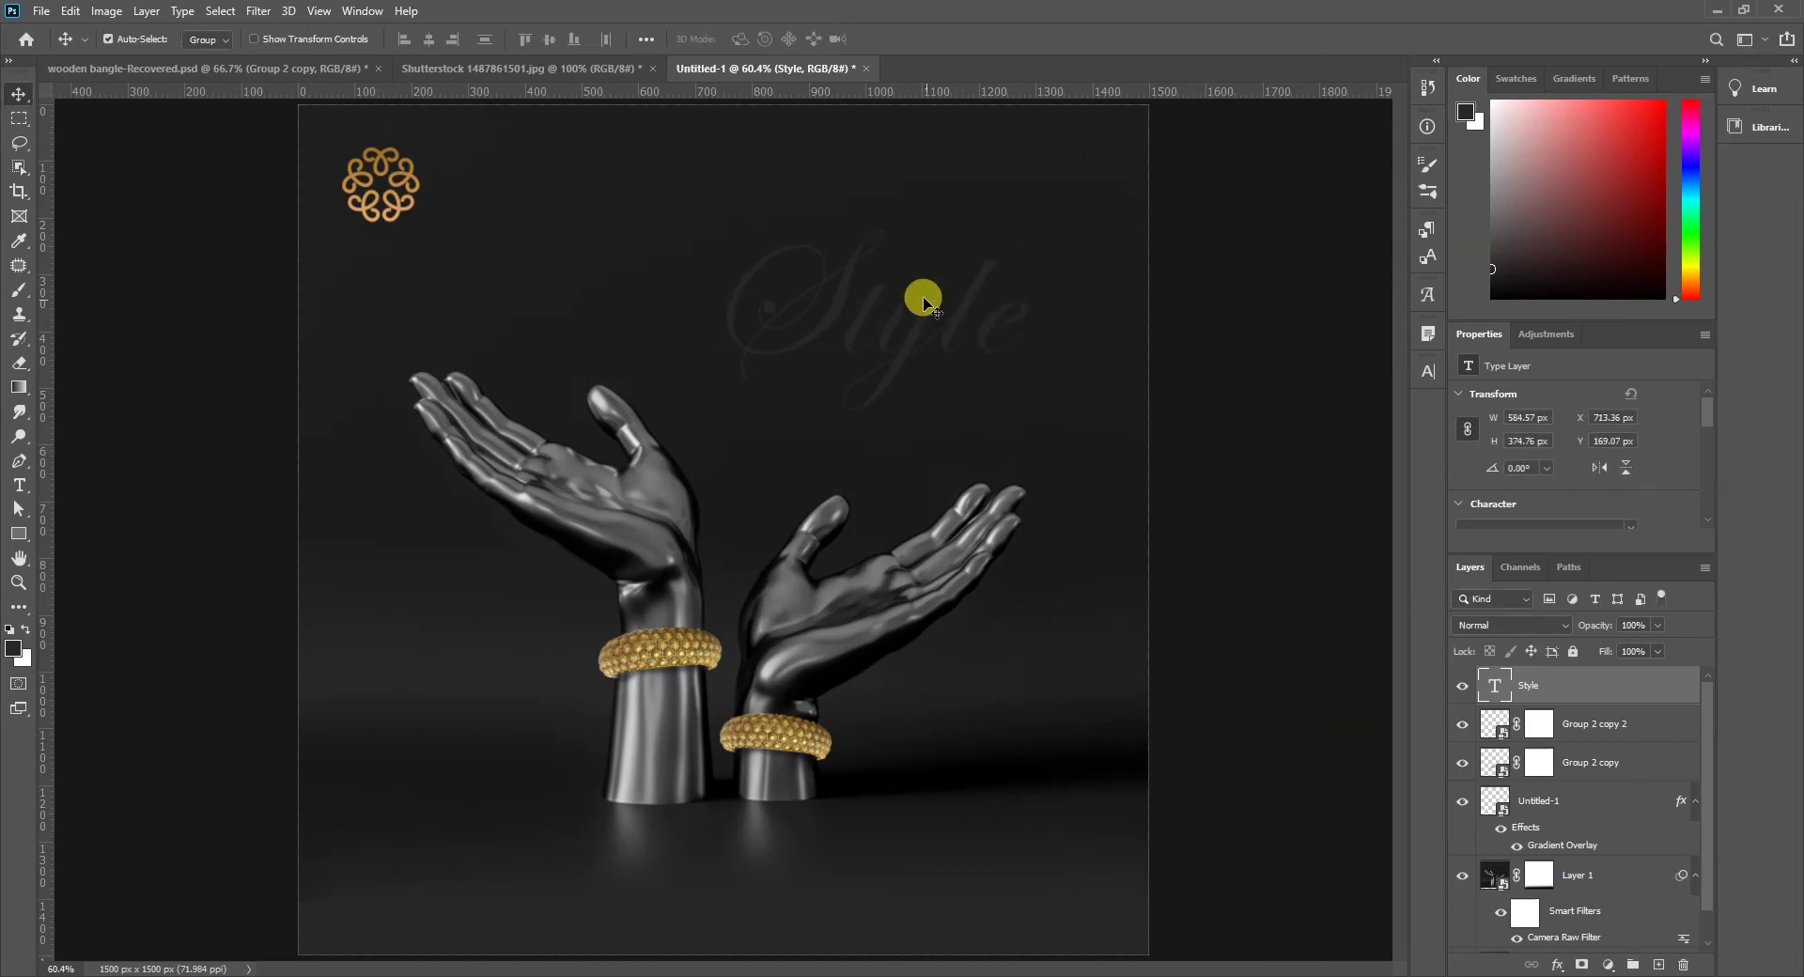
# Apply the gold linear Gradient Overlay at 90° to the "Style" headline and shift it to about X 723 px.
pyautogui.doubleClick(1641, 693)
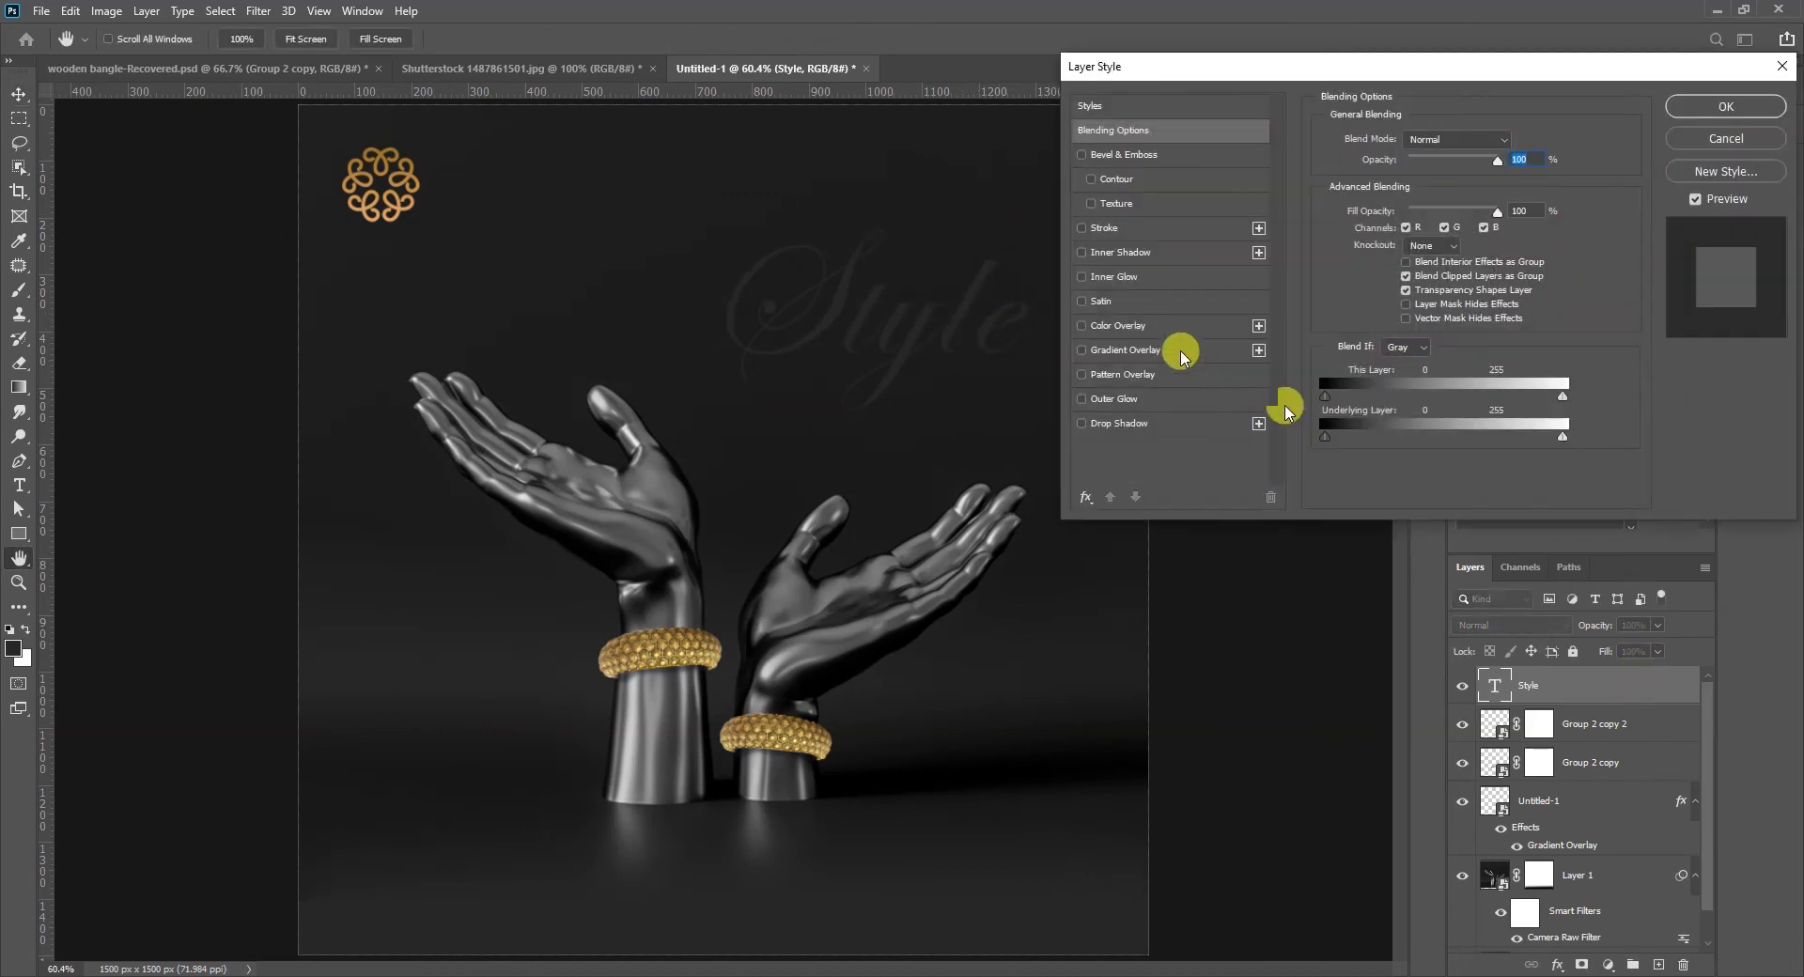
pyautogui.click(1175, 351)
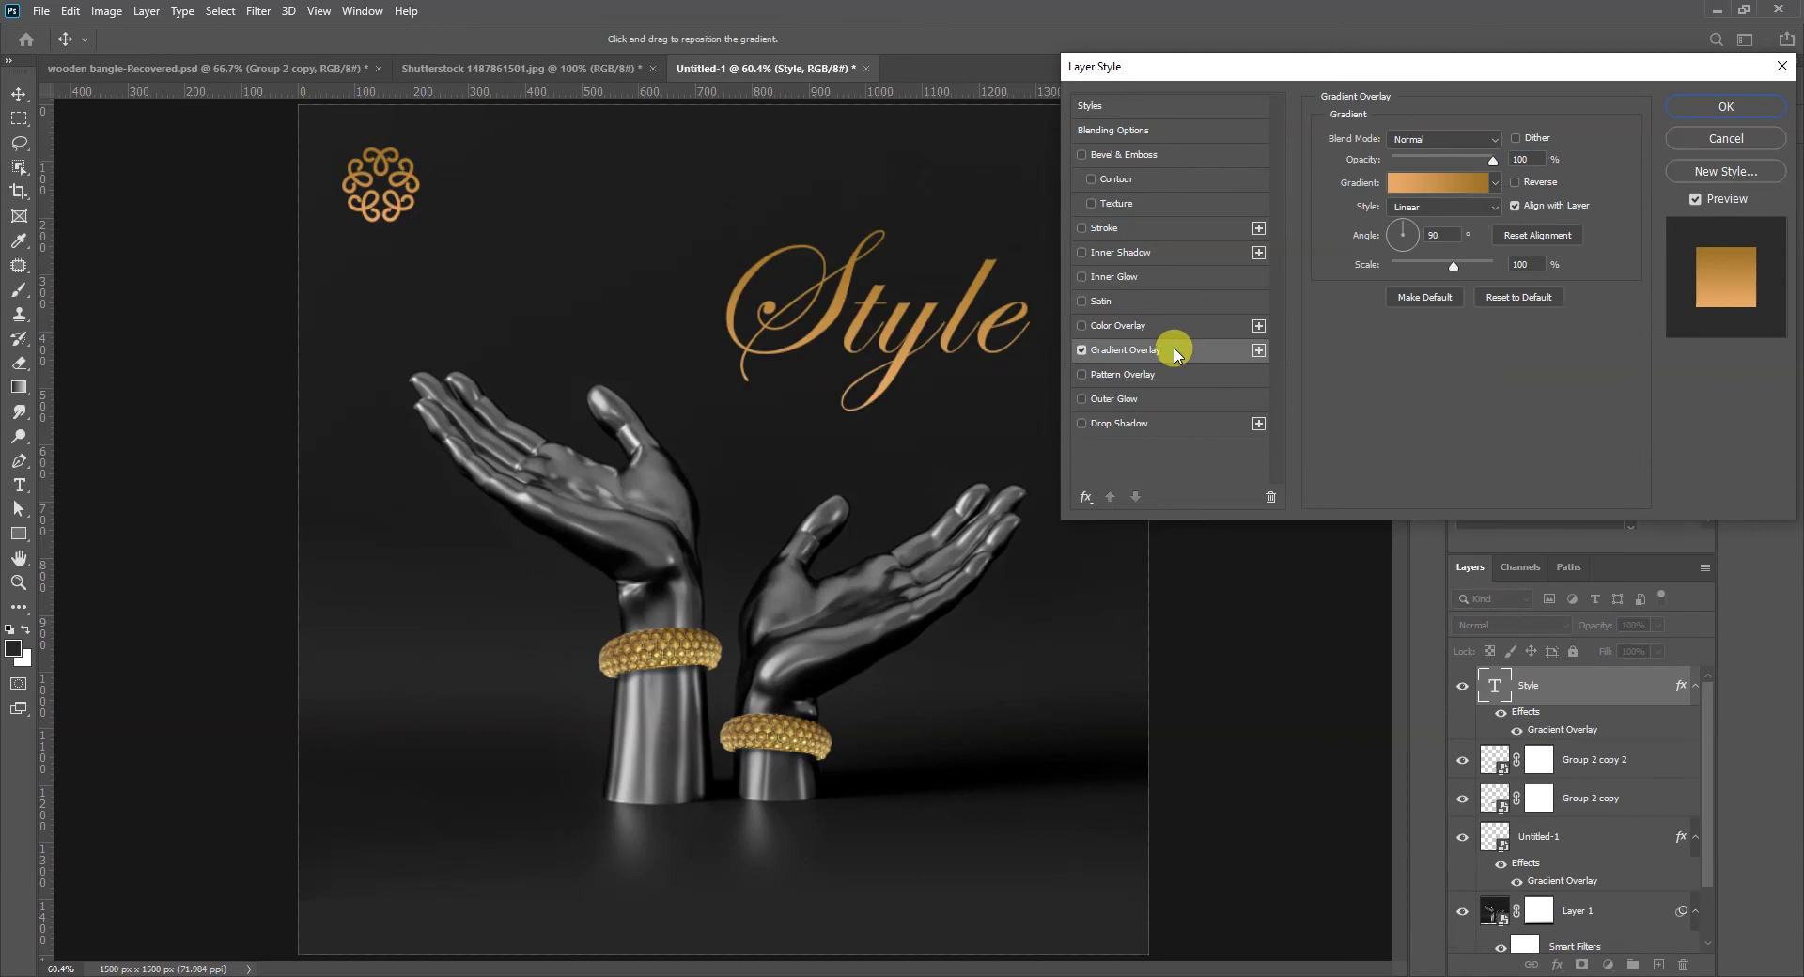
pyautogui.click(1723, 106)
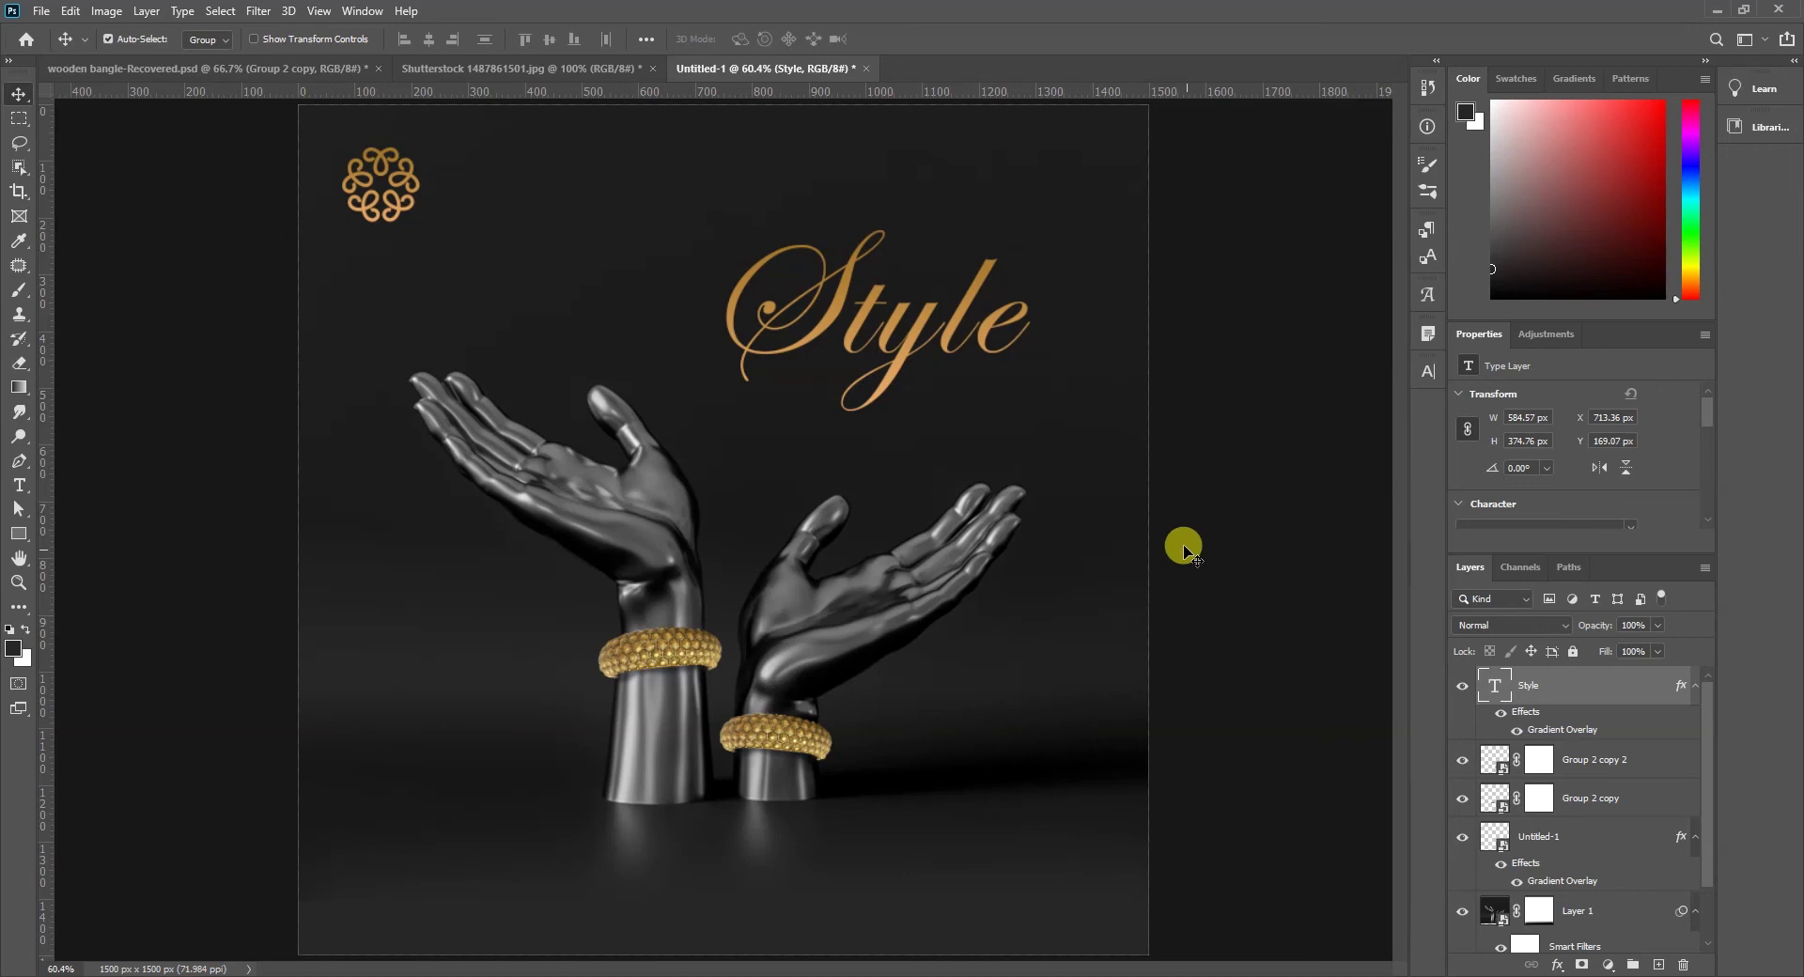
pyautogui.moveTo(973, 301); pyautogui.dragTo(978, 301)
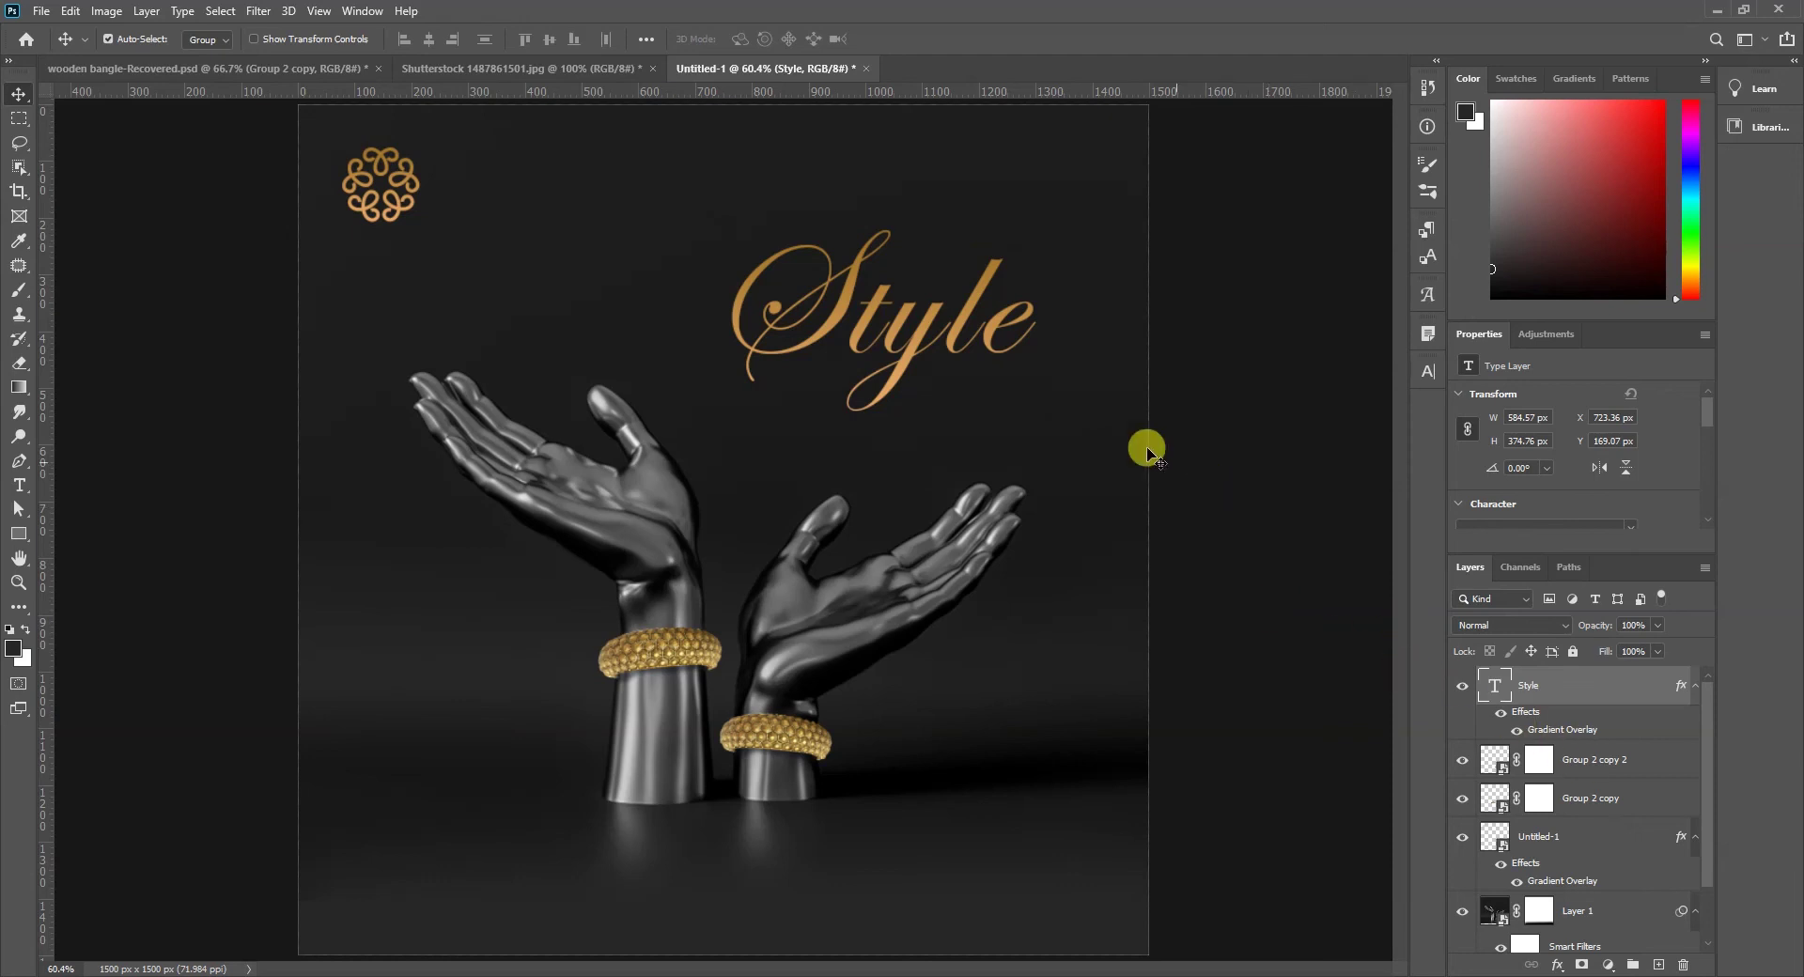
# Add point text below the headline with the words "with Precious Simplicity" copied from the Notepad file.
pyautogui.click(916, 460)
pyautogui.press('t')
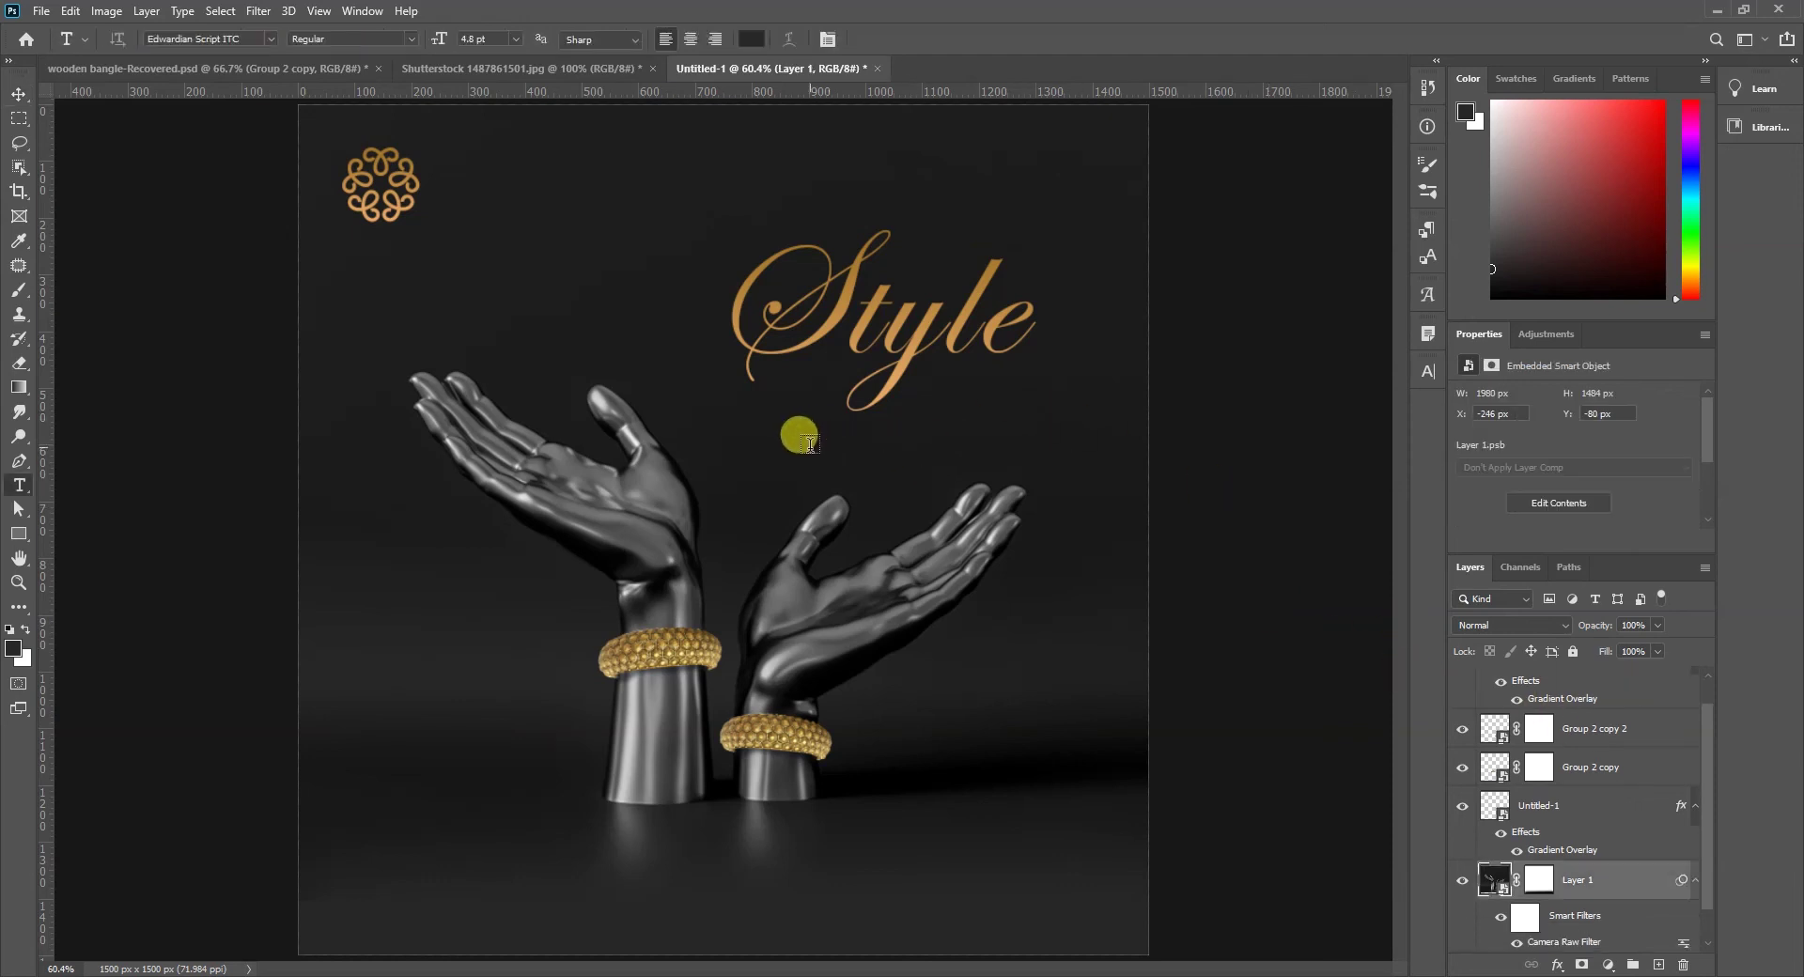
pyautogui.click(809, 442)
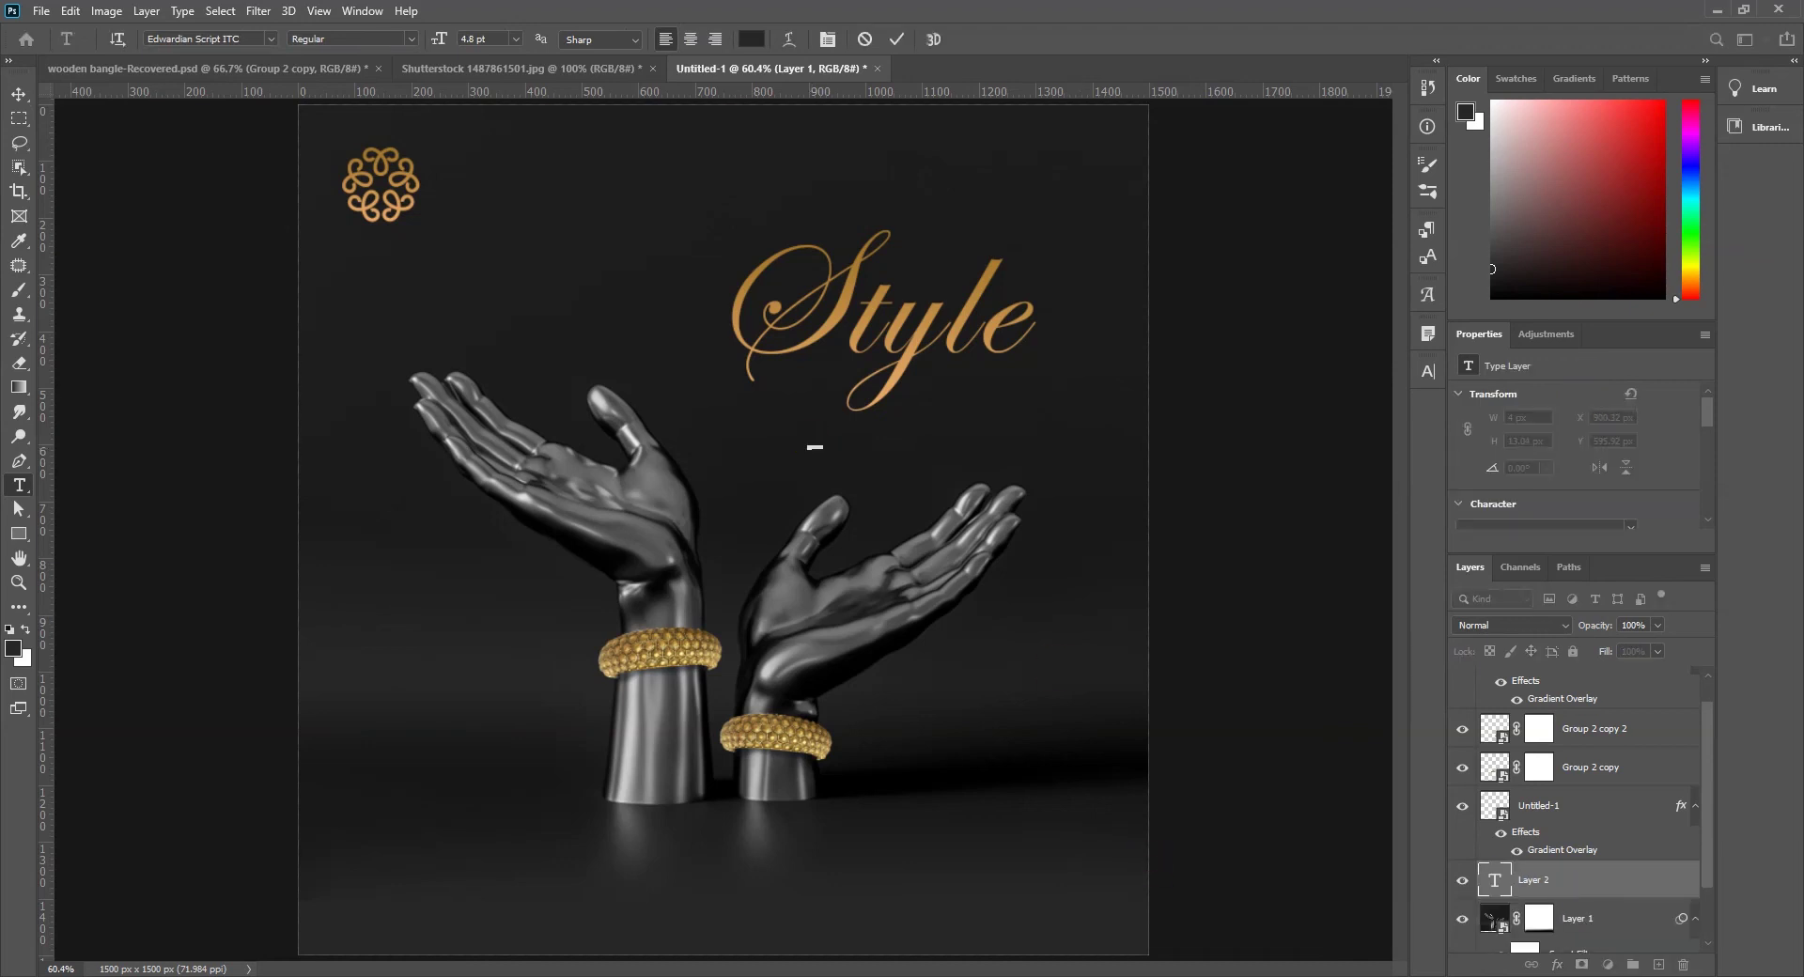
pyautogui.hotkey('alt', 'Tab')
pyautogui.moveTo(1368, 498); pyautogui.dragTo(1543, 495)
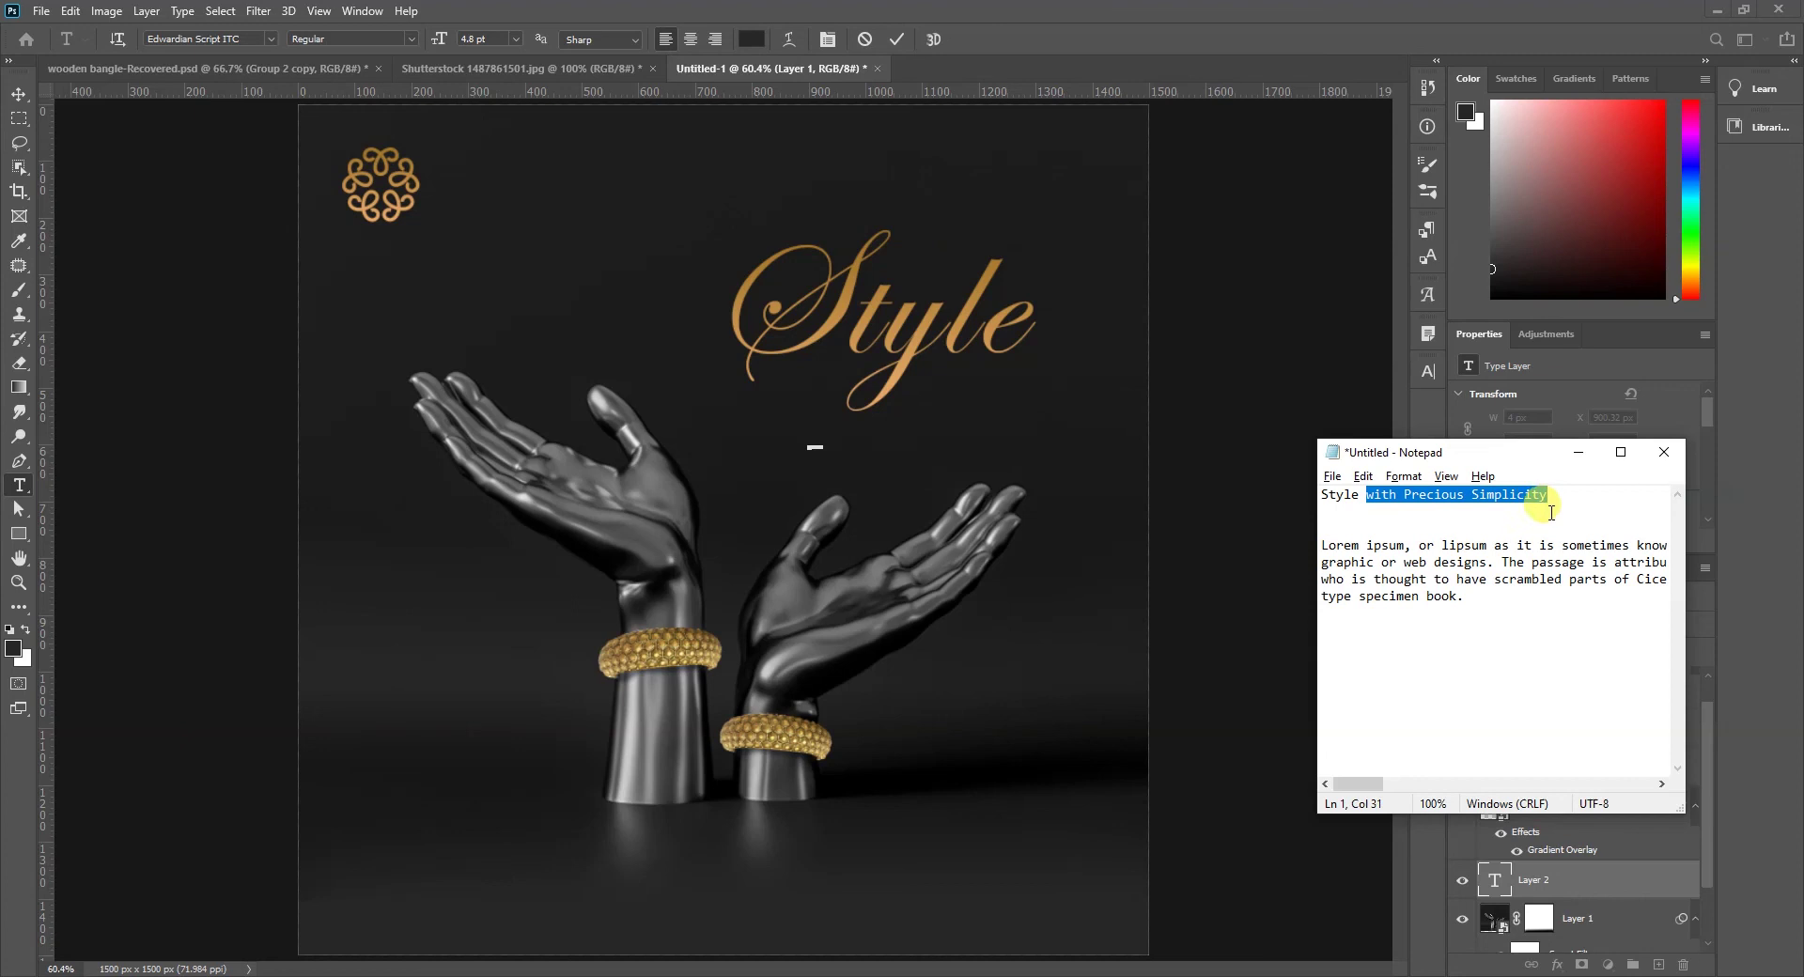
pyautogui.hotkey('ctrl', 'c')
pyautogui.click(823, 460)
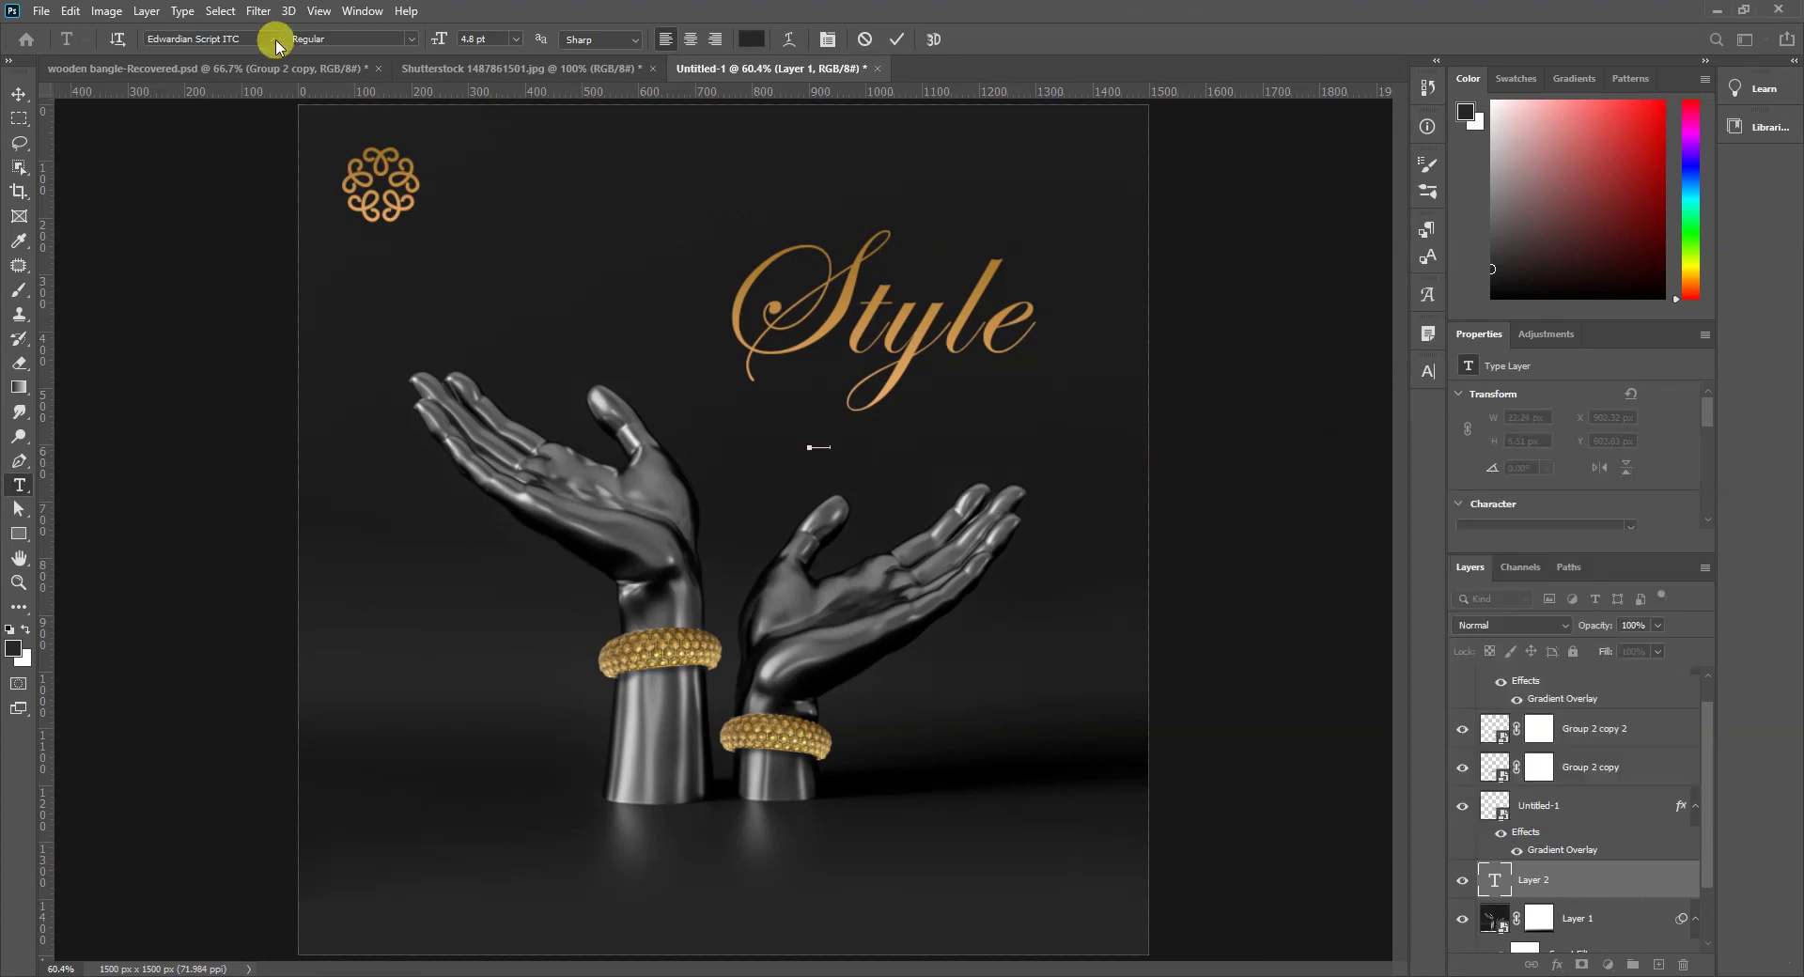
# Set the "with Precious Simplicity" text to Lovelace Text Regular at 51.91 pt.
pyautogui.click(271, 39)
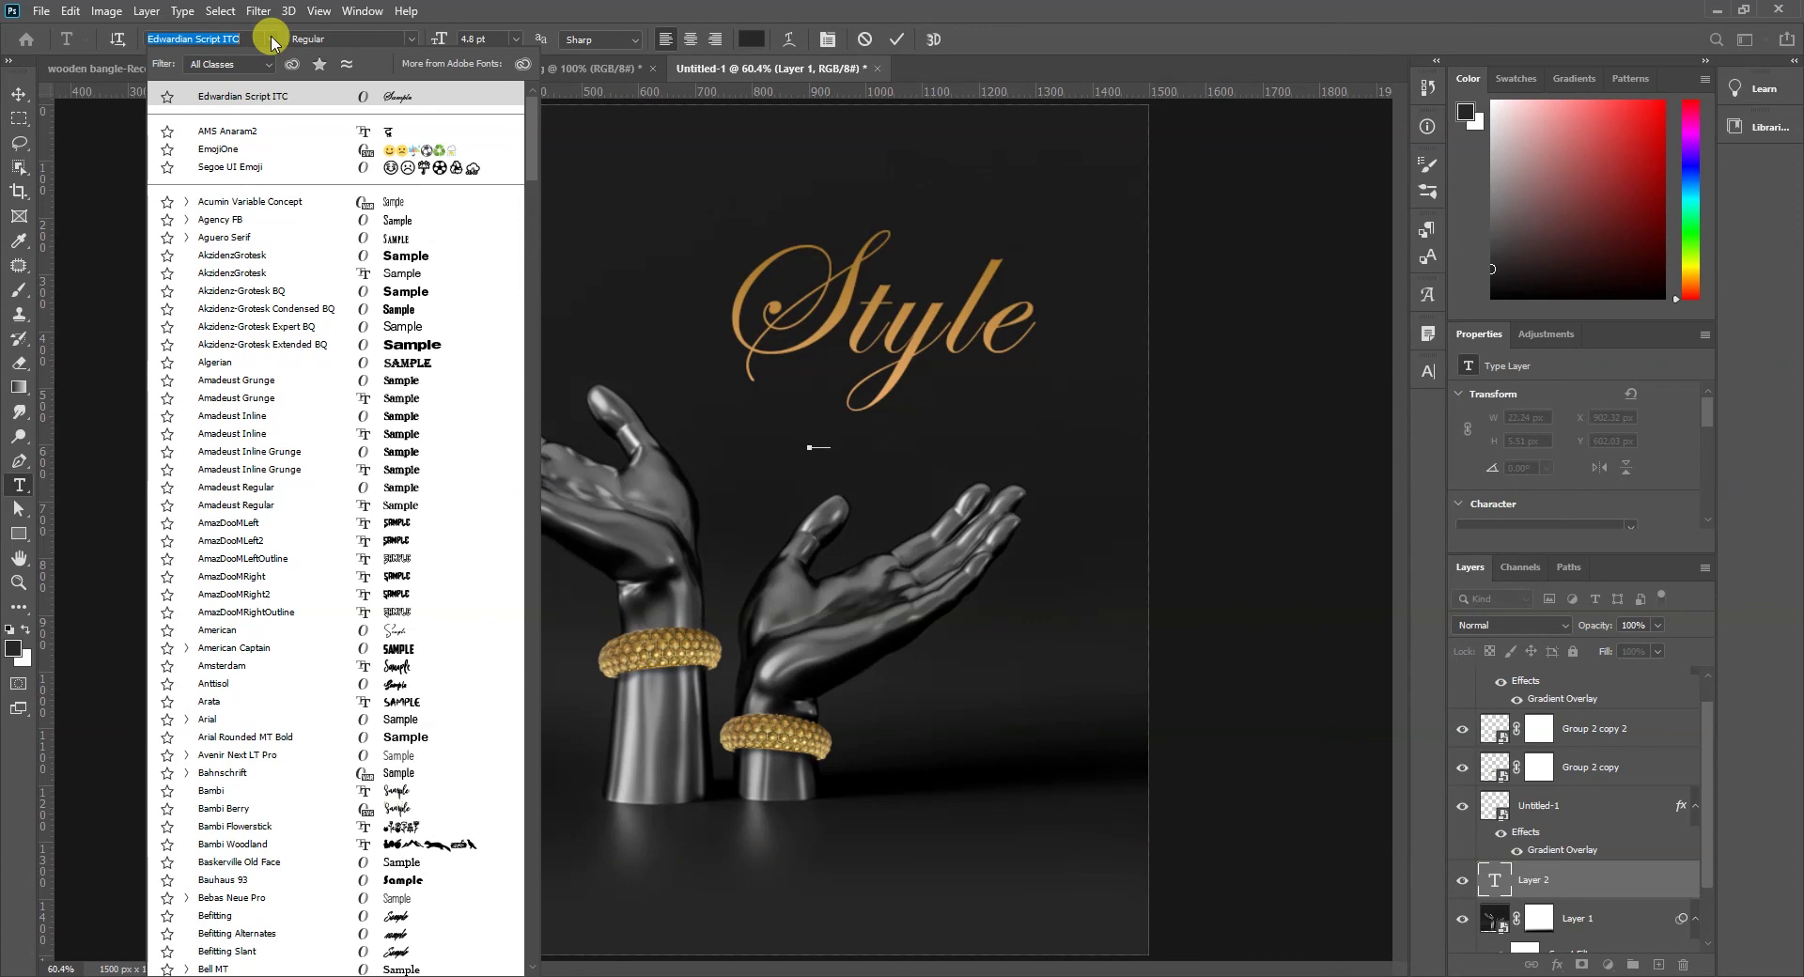
pyautogui.press('BackSpace')
pyautogui.write('lov')
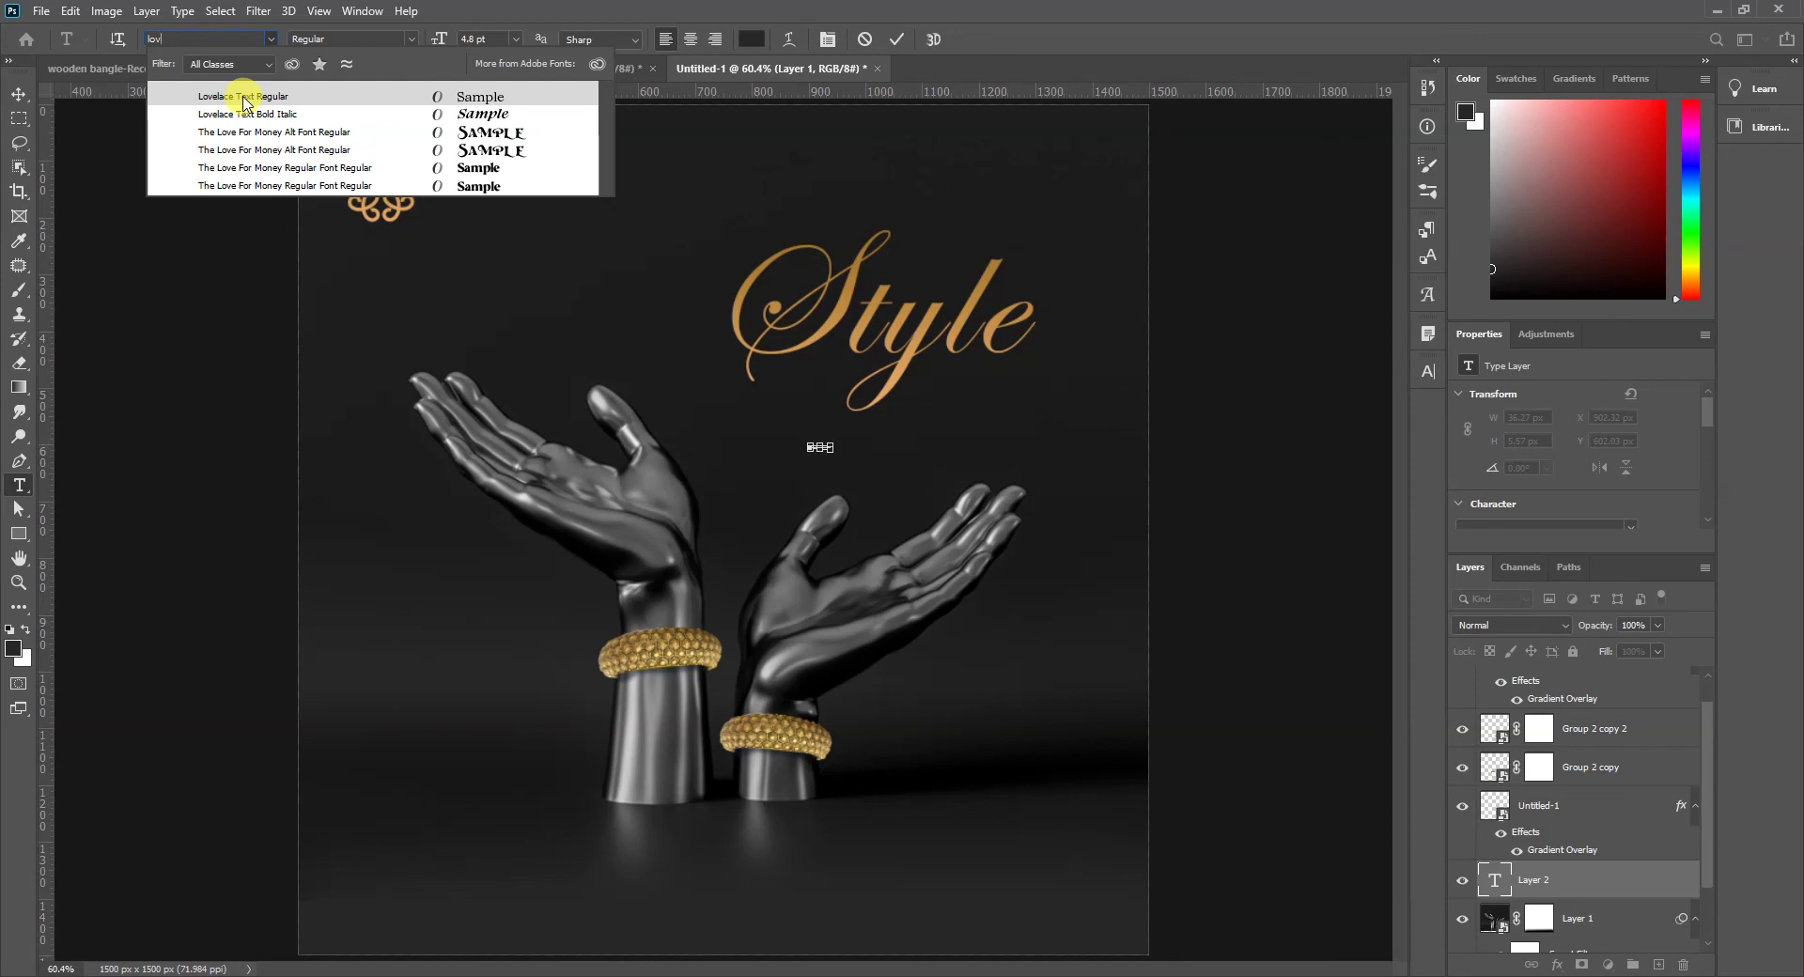
pyautogui.hotkey('ctrl', '1')
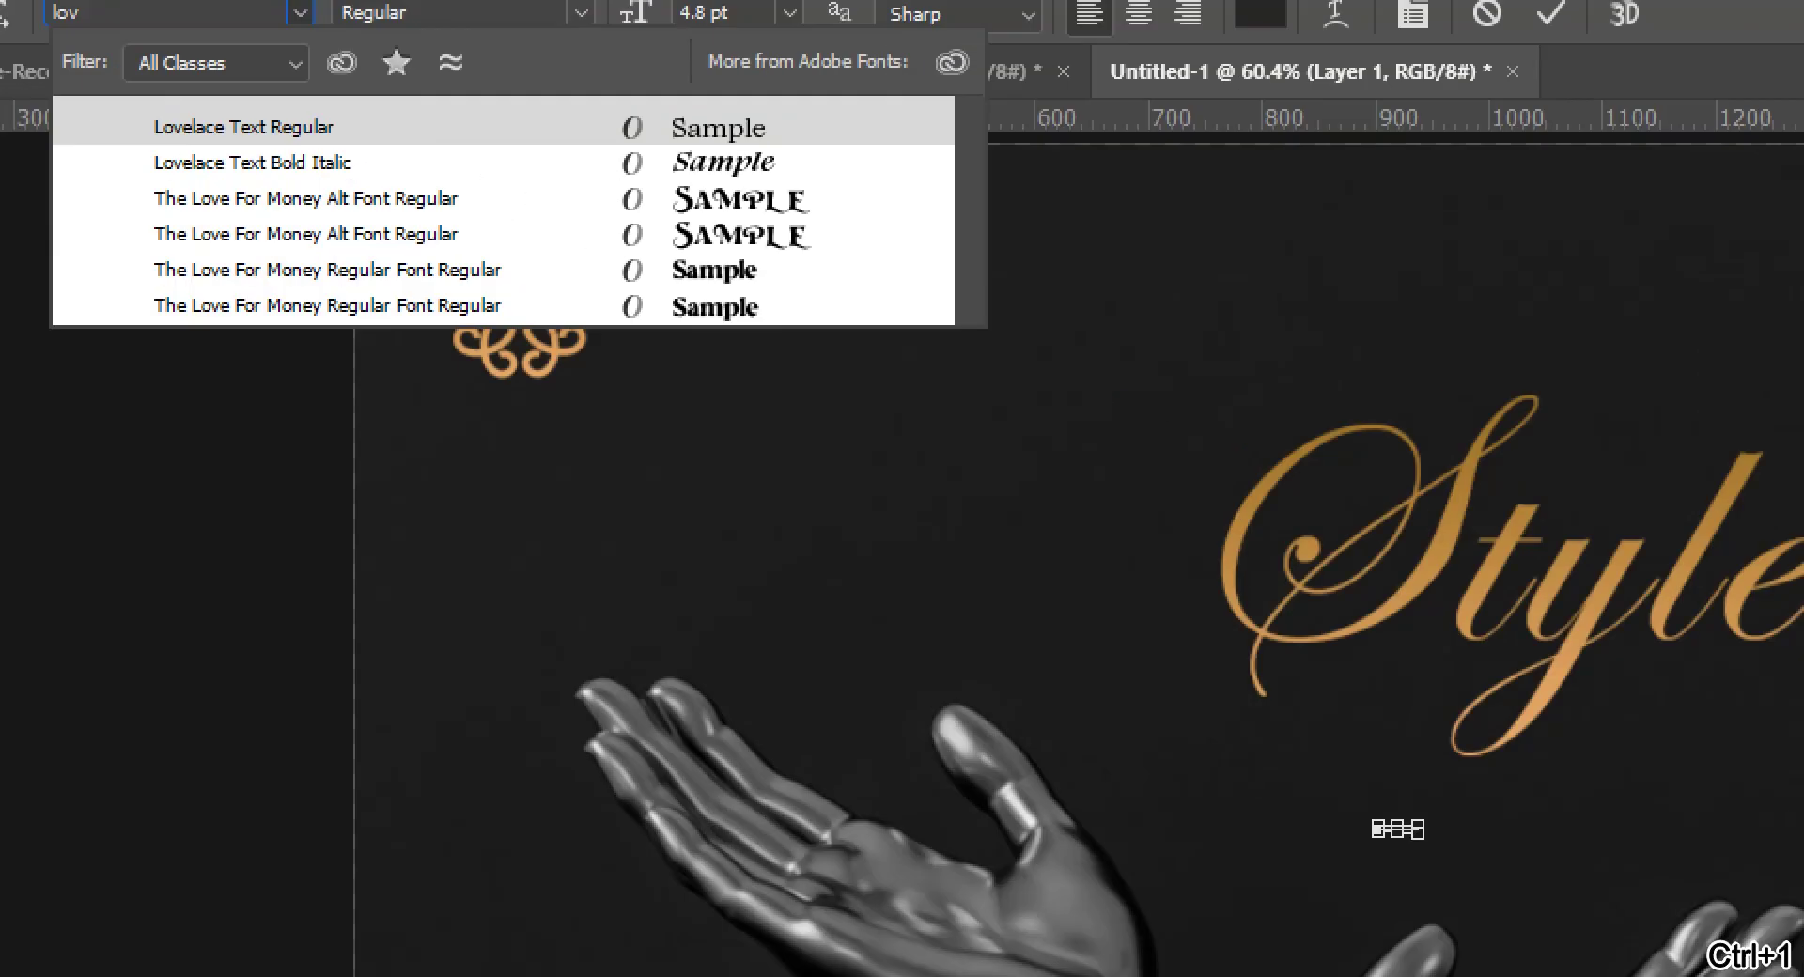
pyautogui.hotkey('ctrl', '1')
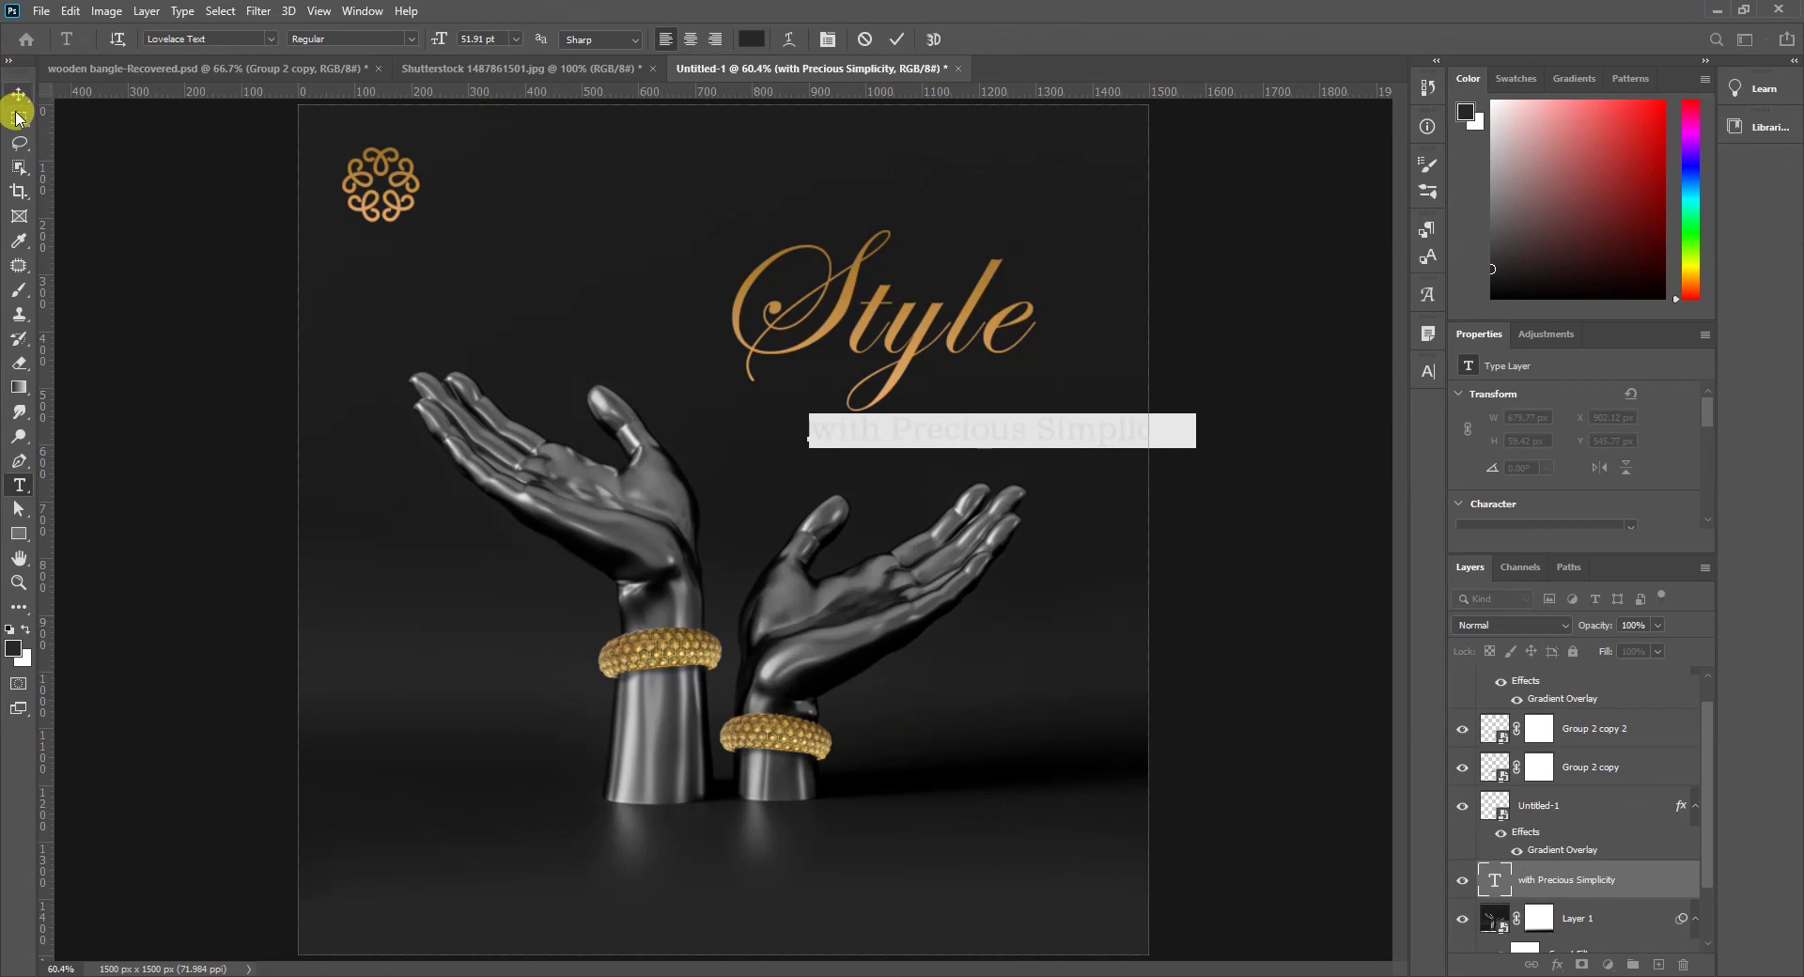
# Move the "with Precious Simplicity" line up against the headline and shrink it to about 500 px wide.
pyautogui.click(18, 94)
pyautogui.moveTo(1022, 434); pyautogui.dragTo(958, 383)
pyautogui.hotkey('ctrl', 't')
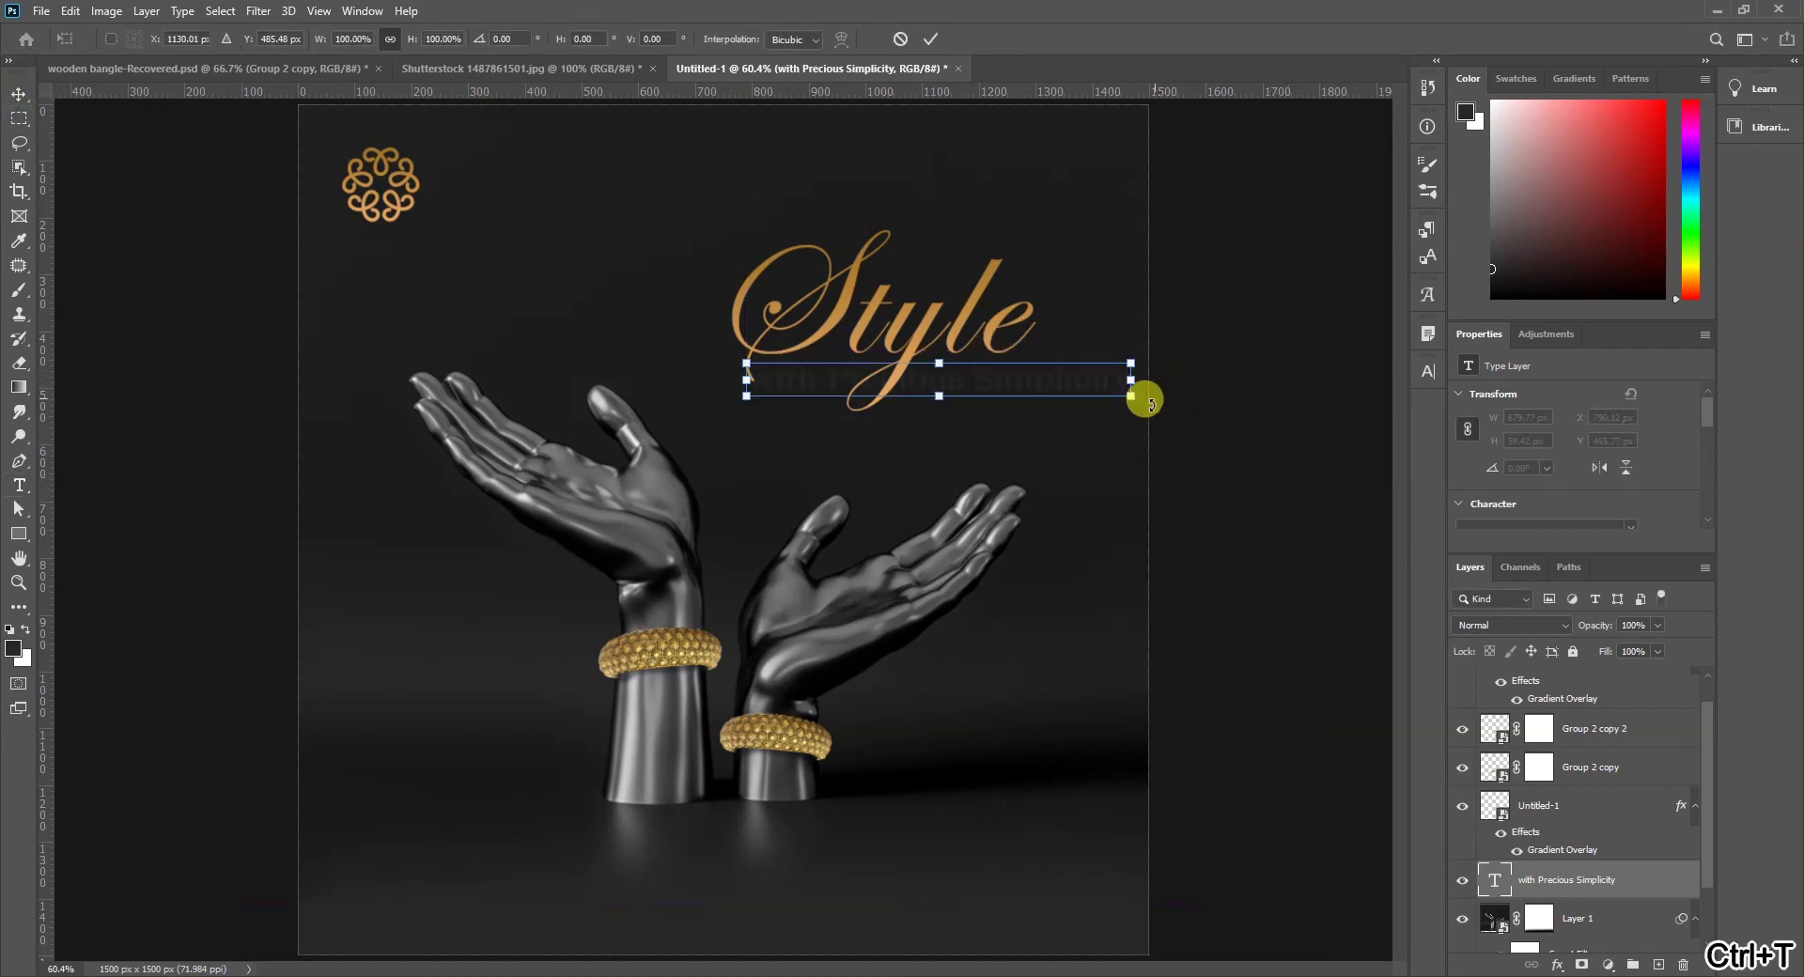
pyautogui.moveTo(1130, 396); pyautogui.dragTo(1034, 388)
pyautogui.press('Return')
# Bring the "with Precious Simplicity" layer to the top of the layer stack.
pyautogui.hotkey('ctrl', 'space')
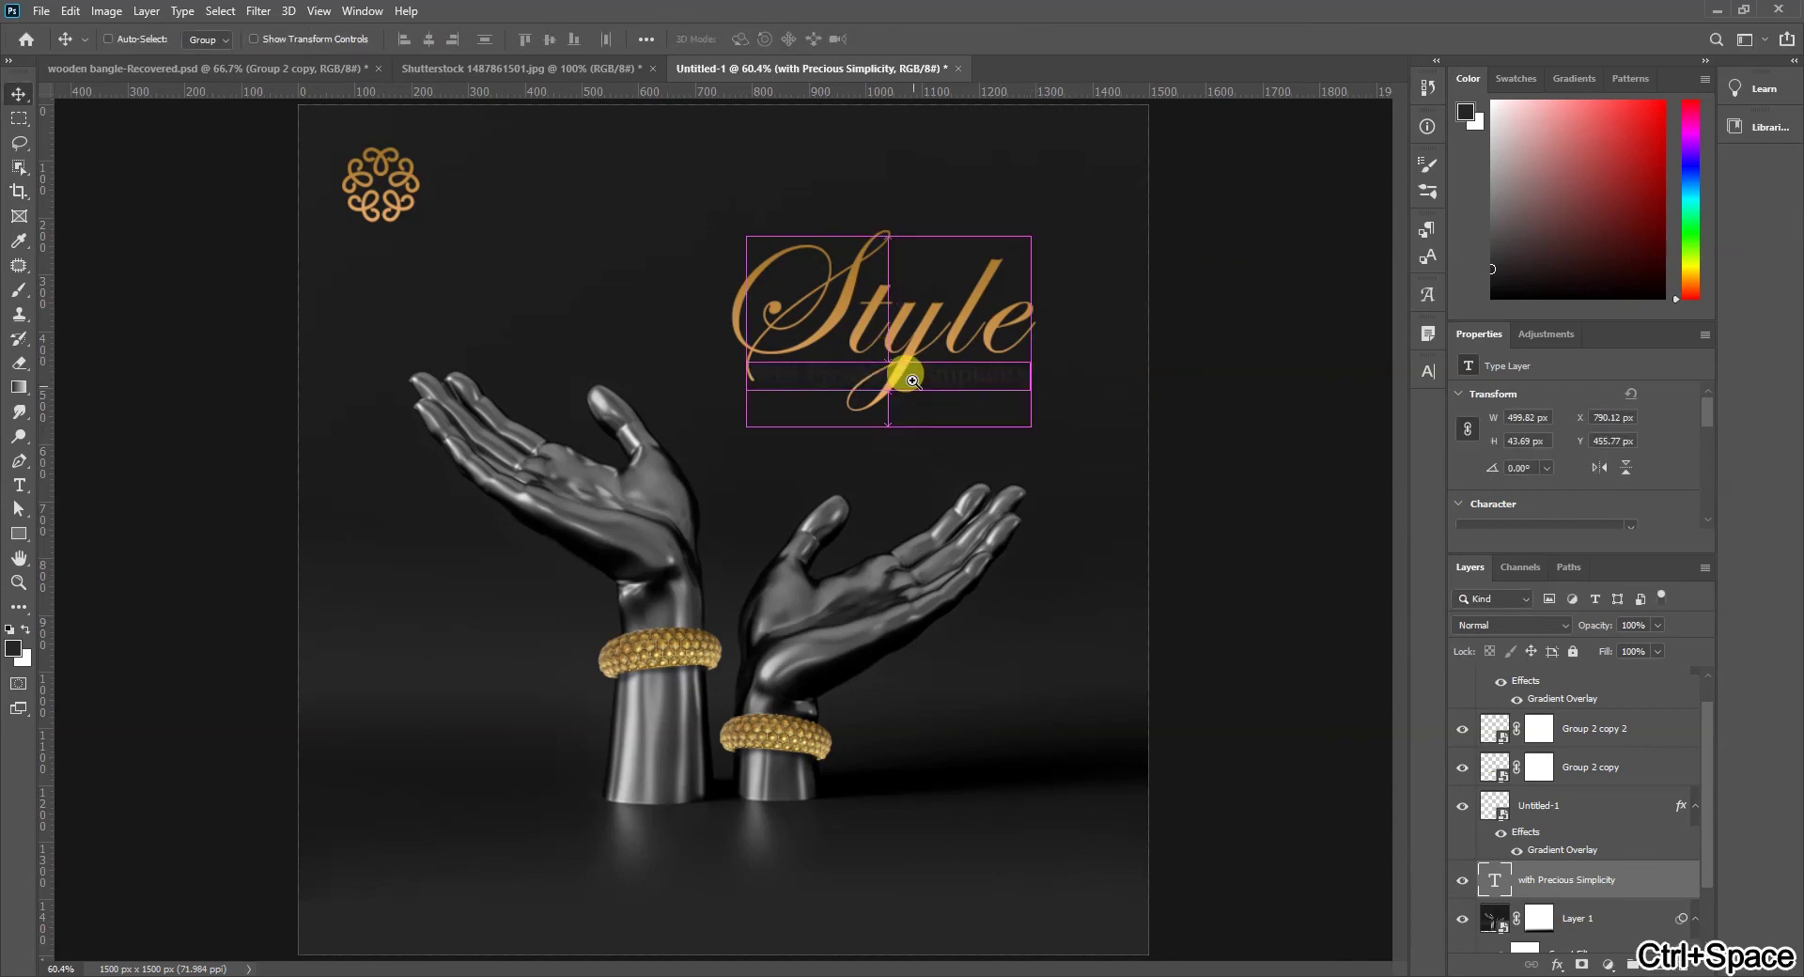
pyautogui.keyDown('ctrl'); pyautogui.click(913, 381); pyautogui.keyUp('ctrl')
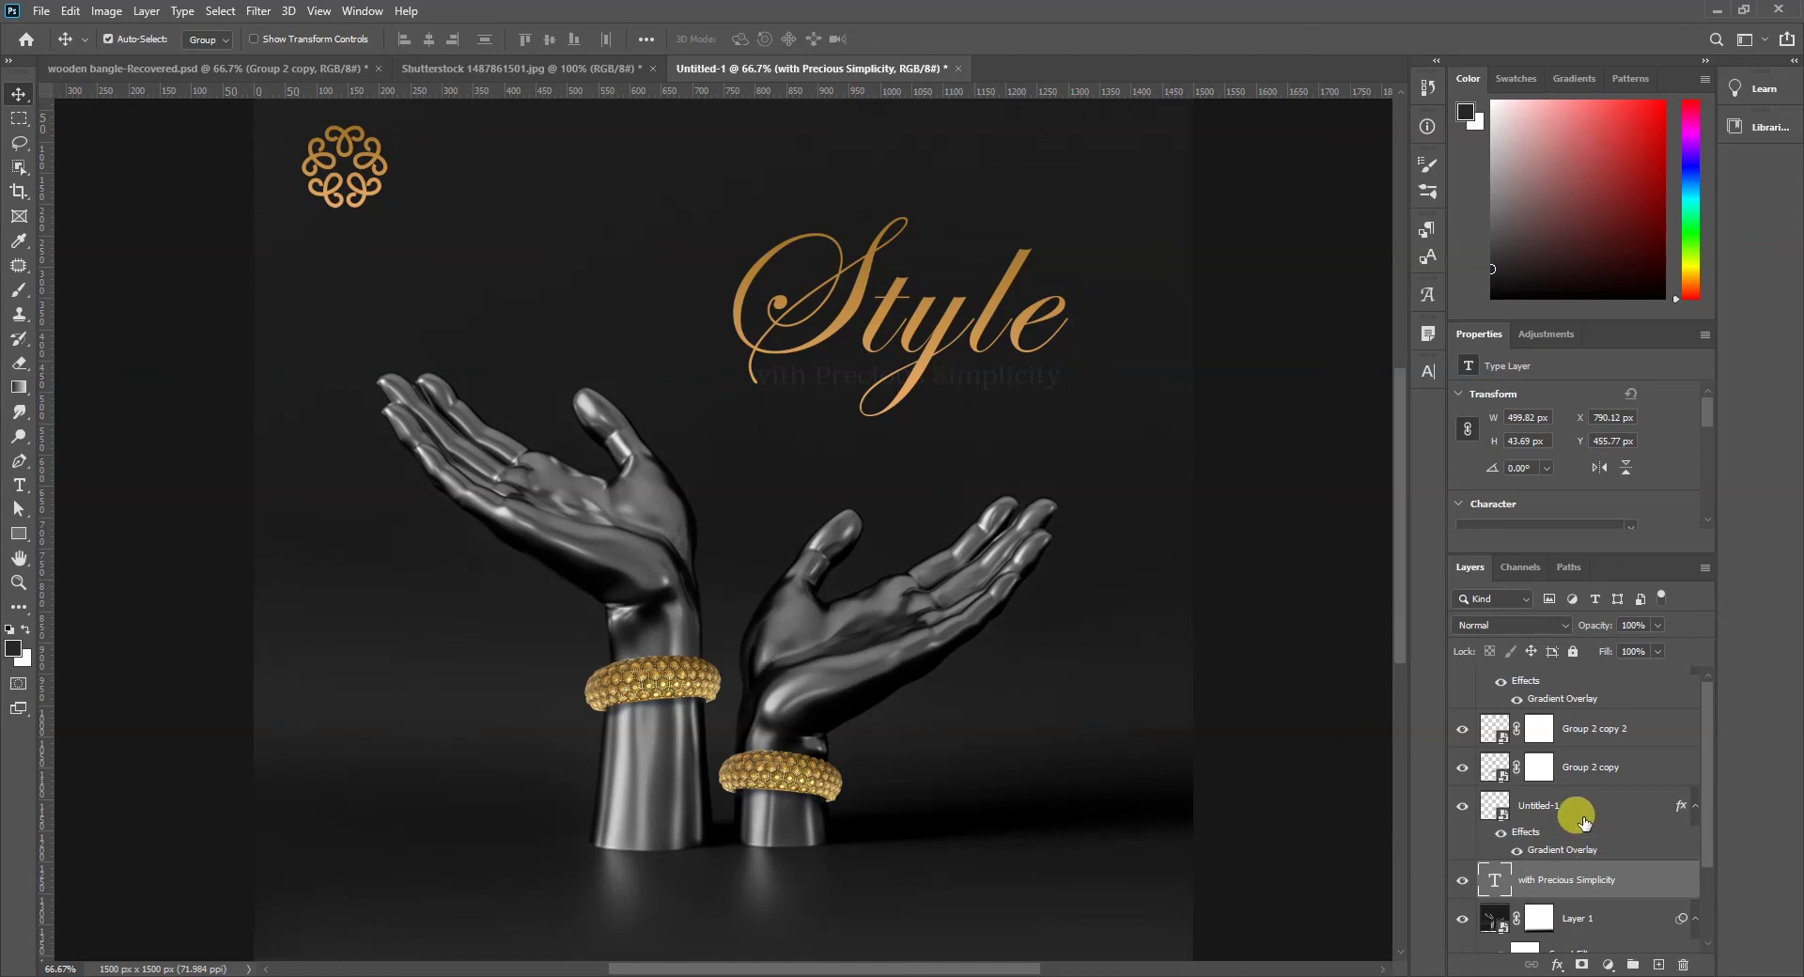
pyautogui.scroll(1, 1584, 823)
pyautogui.hotkey('ctrl', 'shift', ']')
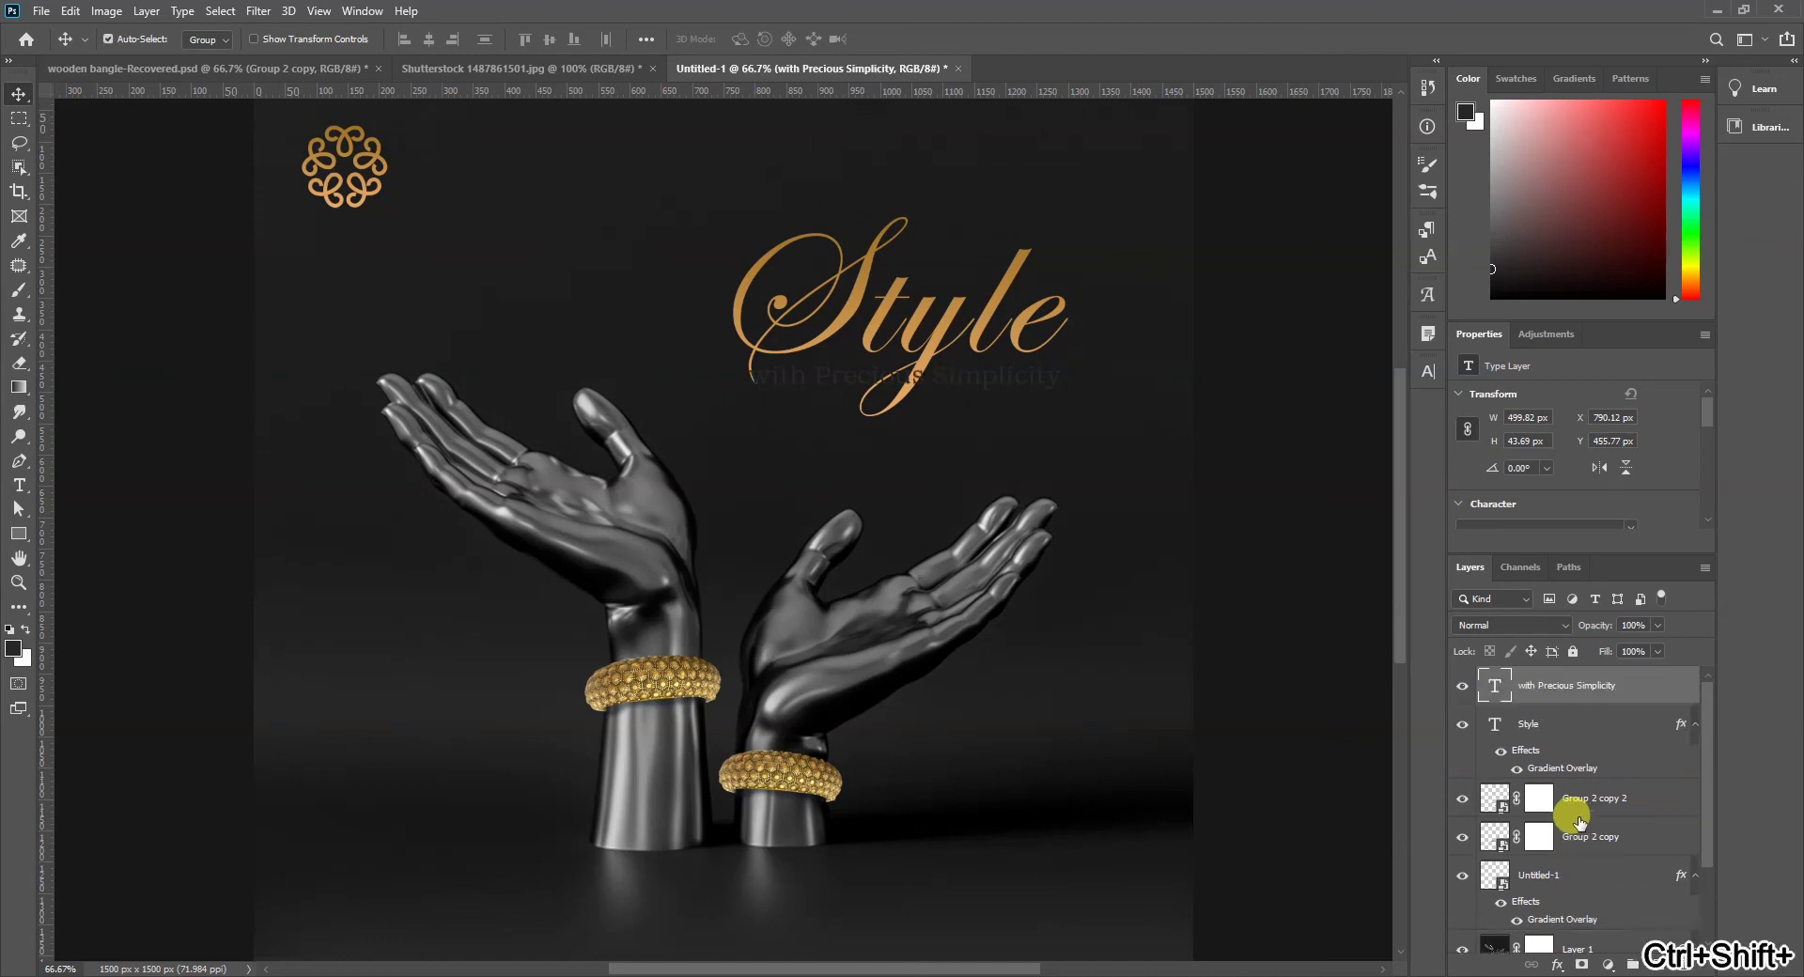
# Move the headline and the tagline together slightly down towards the hands, then deselect them.
pyautogui.keyDown('shift'); pyautogui.click(980, 333); pyautogui.keyUp('shift')
pyautogui.moveTo(979, 335); pyautogui.dragTo(974, 376)
pyautogui.click(1157, 445)
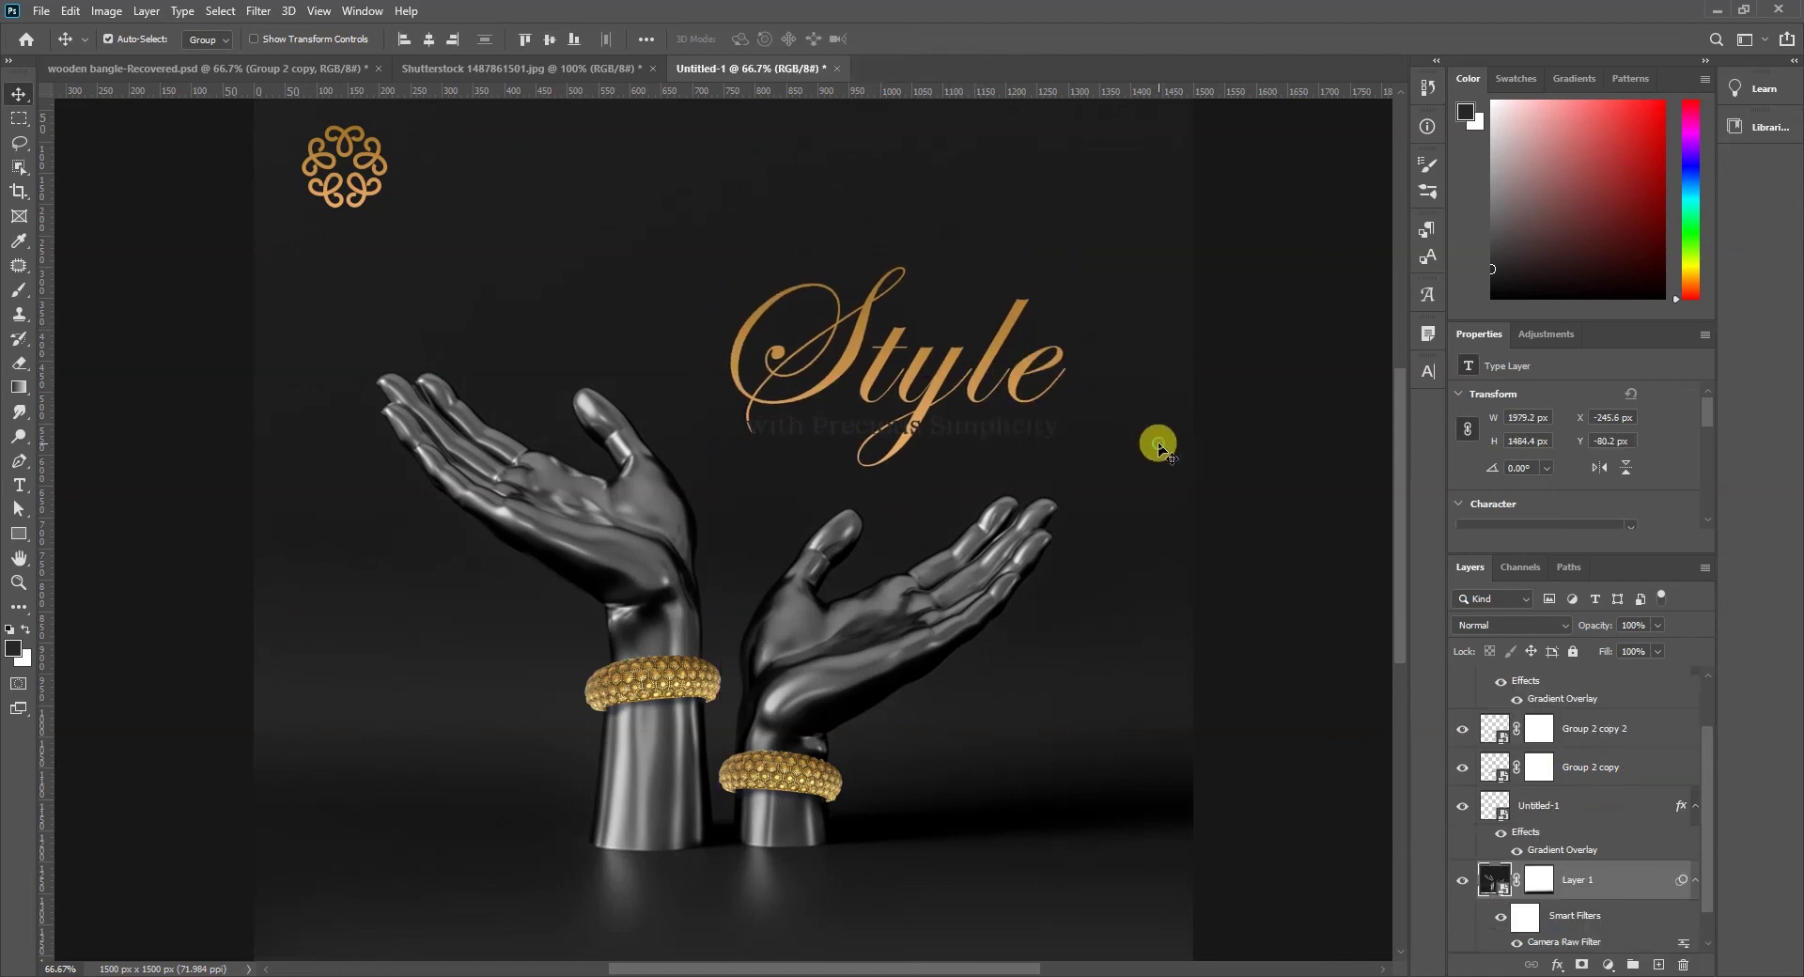
# Scale the tagline down to about 68% and place it beneath the headline at about X 802 px, Y 530 px.
pyautogui.keyDown('ctrl'); pyautogui.click(957, 395); pyautogui.keyUp('ctrl')
pyautogui.keyDown('ctrl'); pyautogui.click(985, 469); pyautogui.keyUp('ctrl')
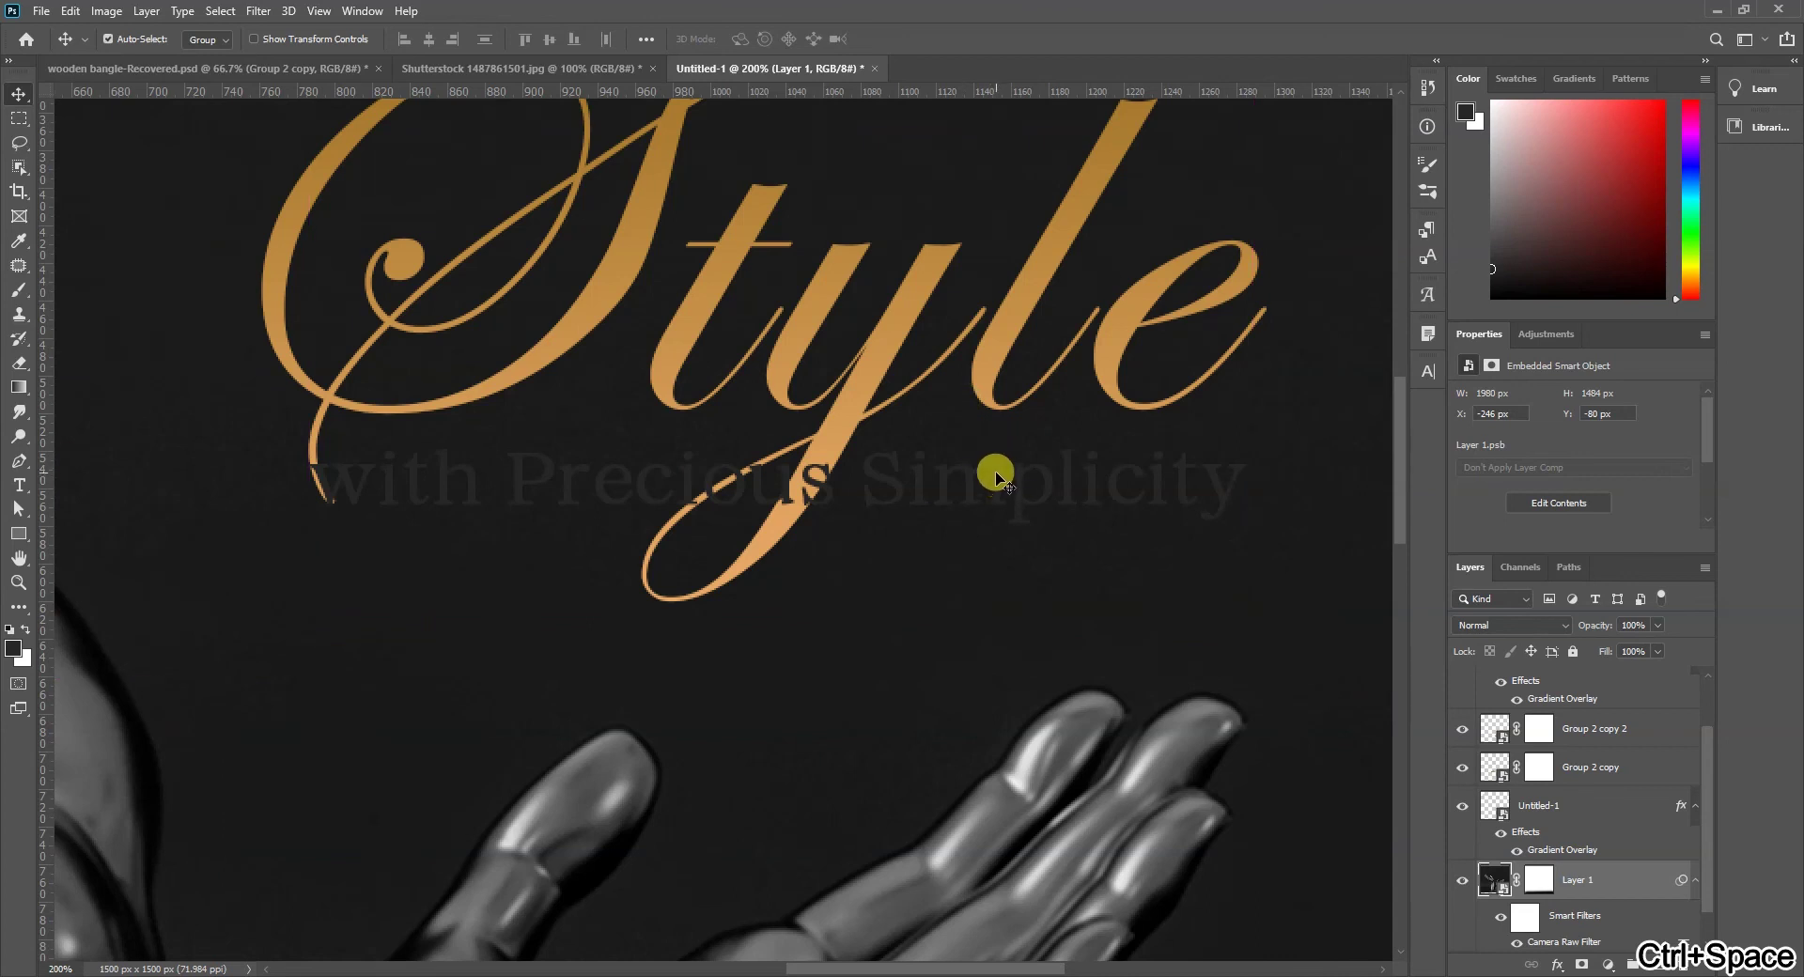
pyautogui.click(992, 475)
pyautogui.hotkey('ctrl', 't')
pyautogui.moveTo(1245, 525); pyautogui.dragTo(948, 498)
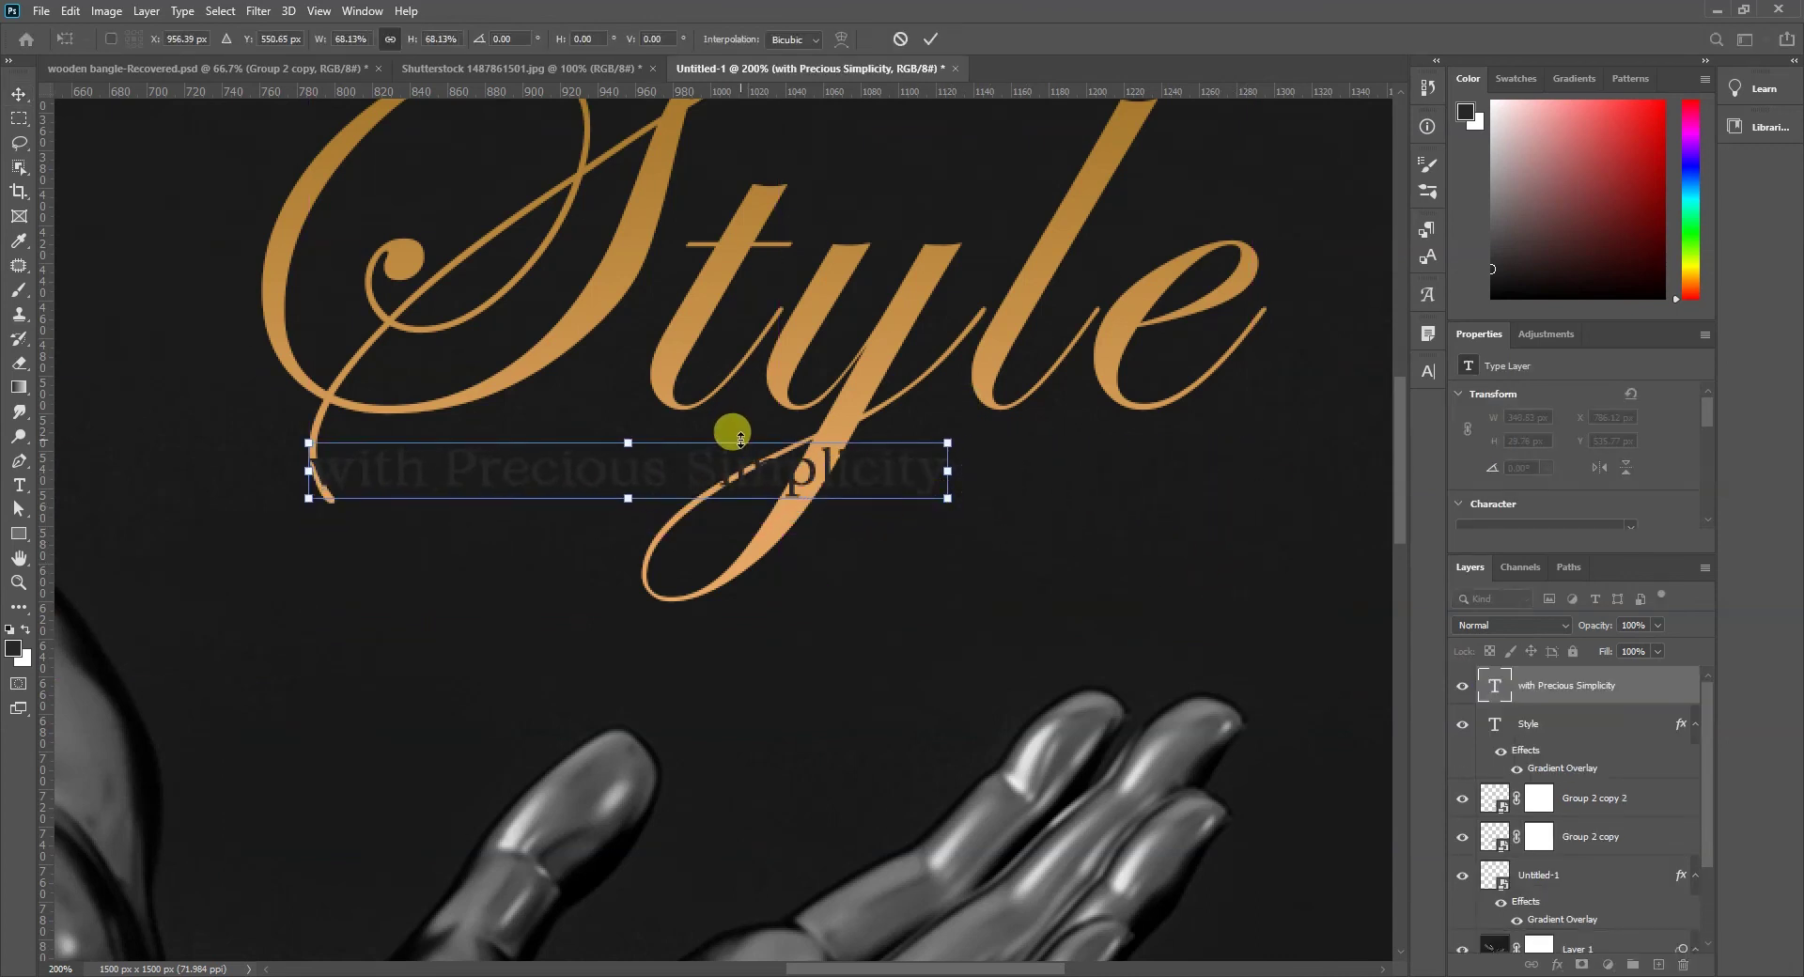
pyautogui.press('Return')
pyautogui.moveTo(656, 472)
pyautogui.mouseDown()
pyautogui.moveTo(684, 485)
pyautogui.moveTo(686, 470)
pyautogui.mouseUp()
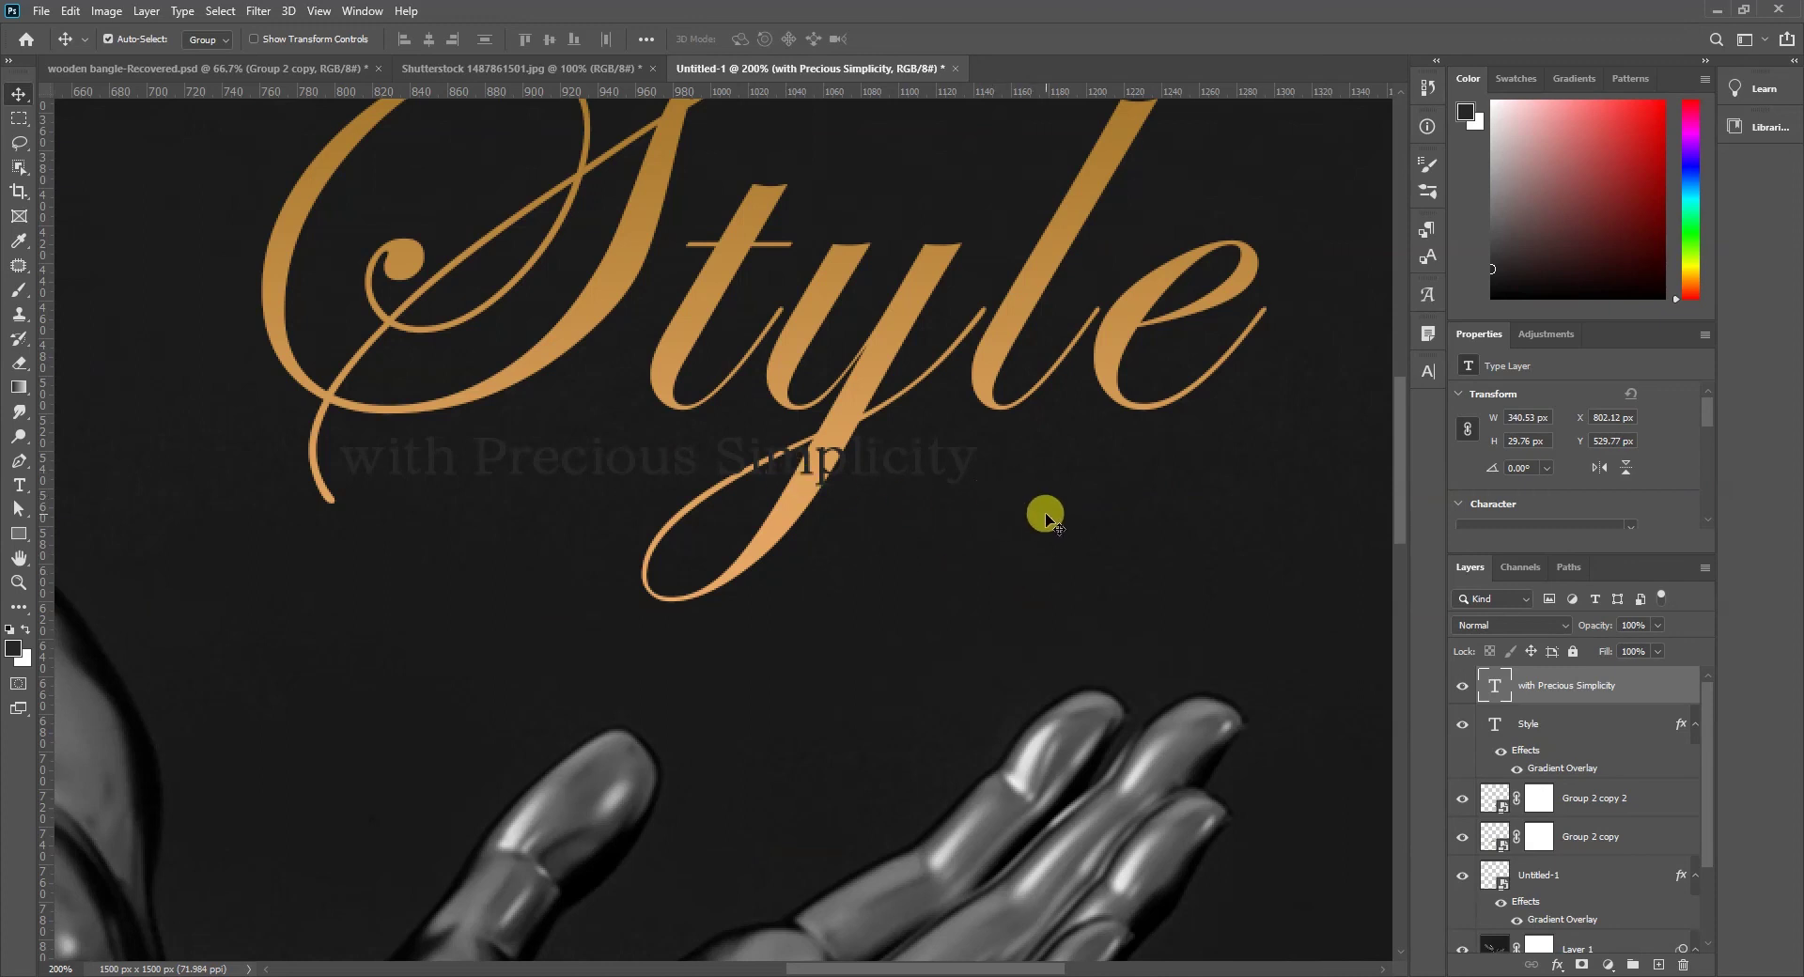
pyautogui.hotkey('ctrl', 't')
pyautogui.press('Escape')
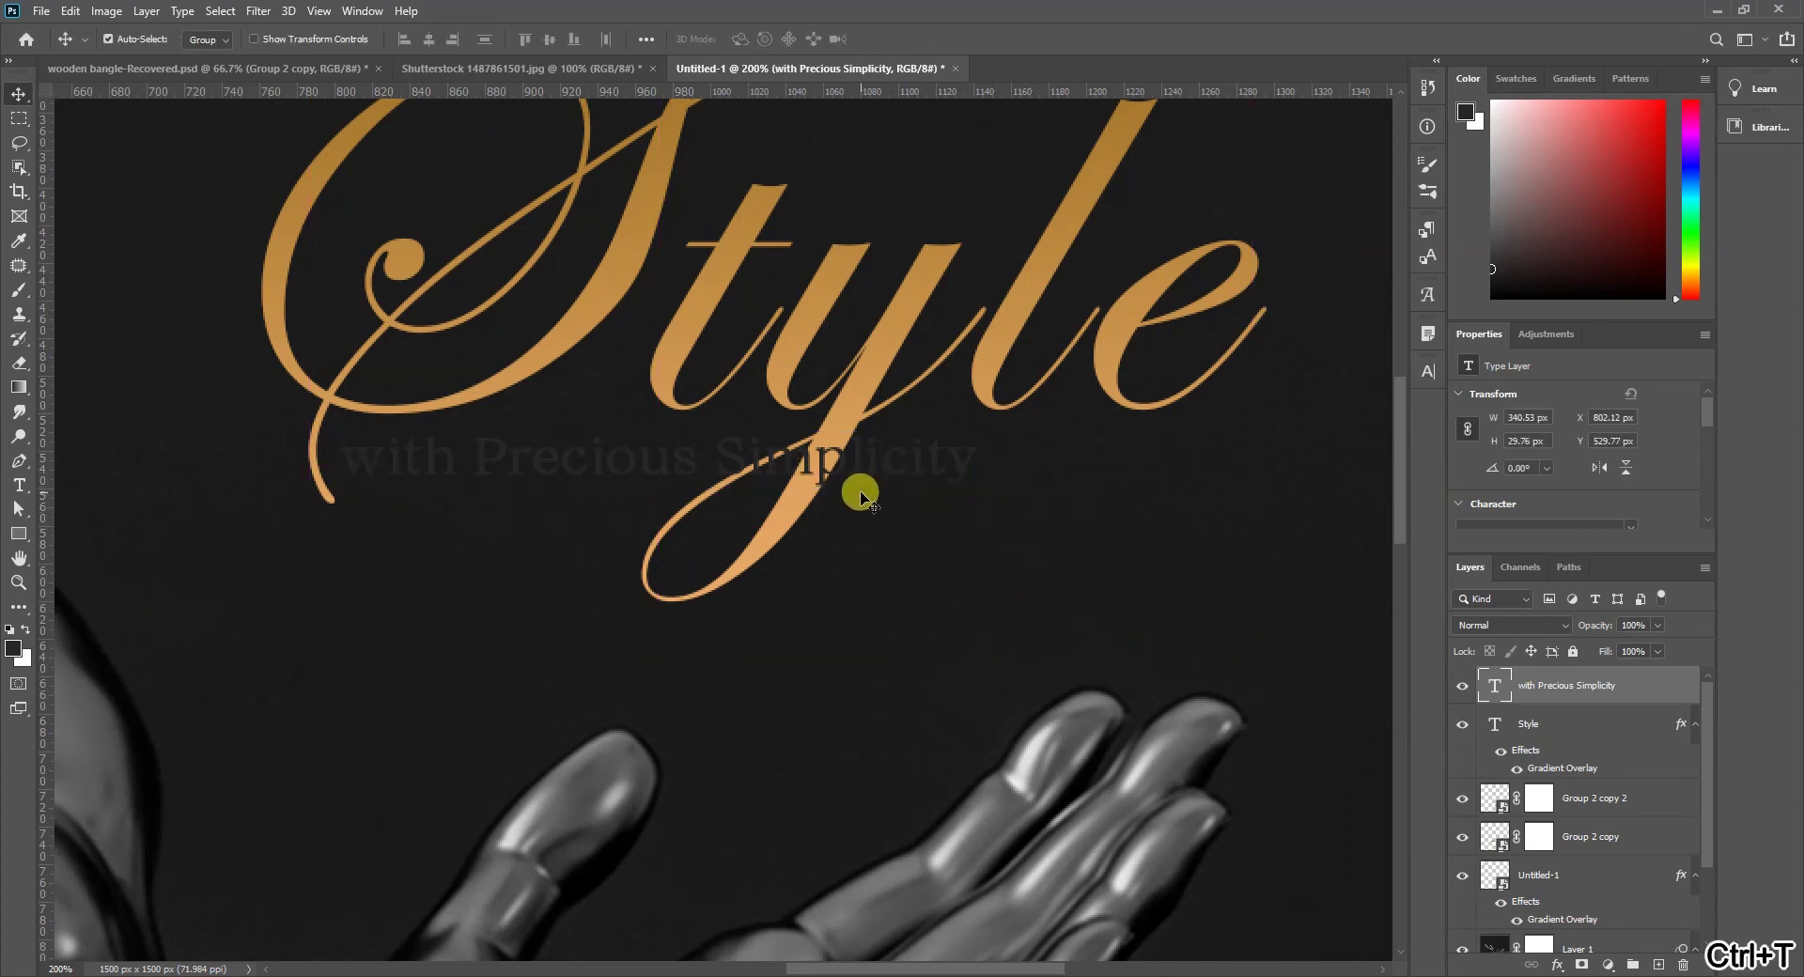
# Fill the "with Precious Simplicity" text with the white background colour.
pyautogui.press('t')
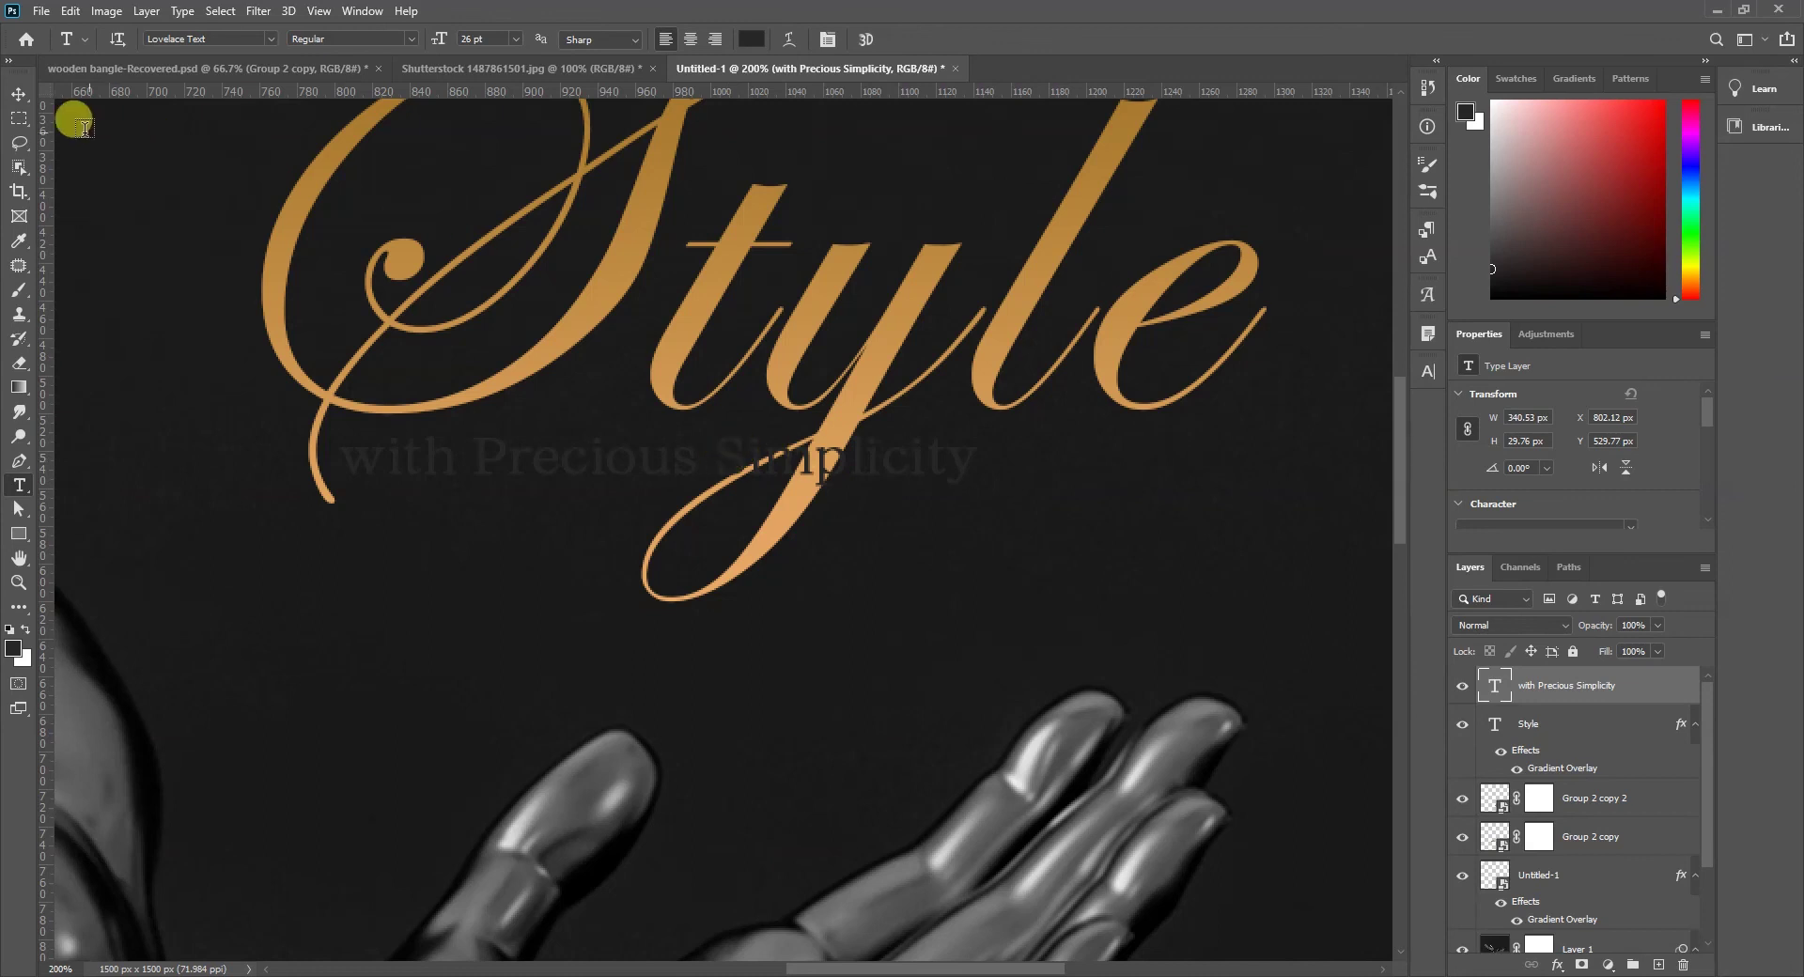
pyautogui.click(16, 95)
pyautogui.hotkey('ctrl', 'BackSpace')
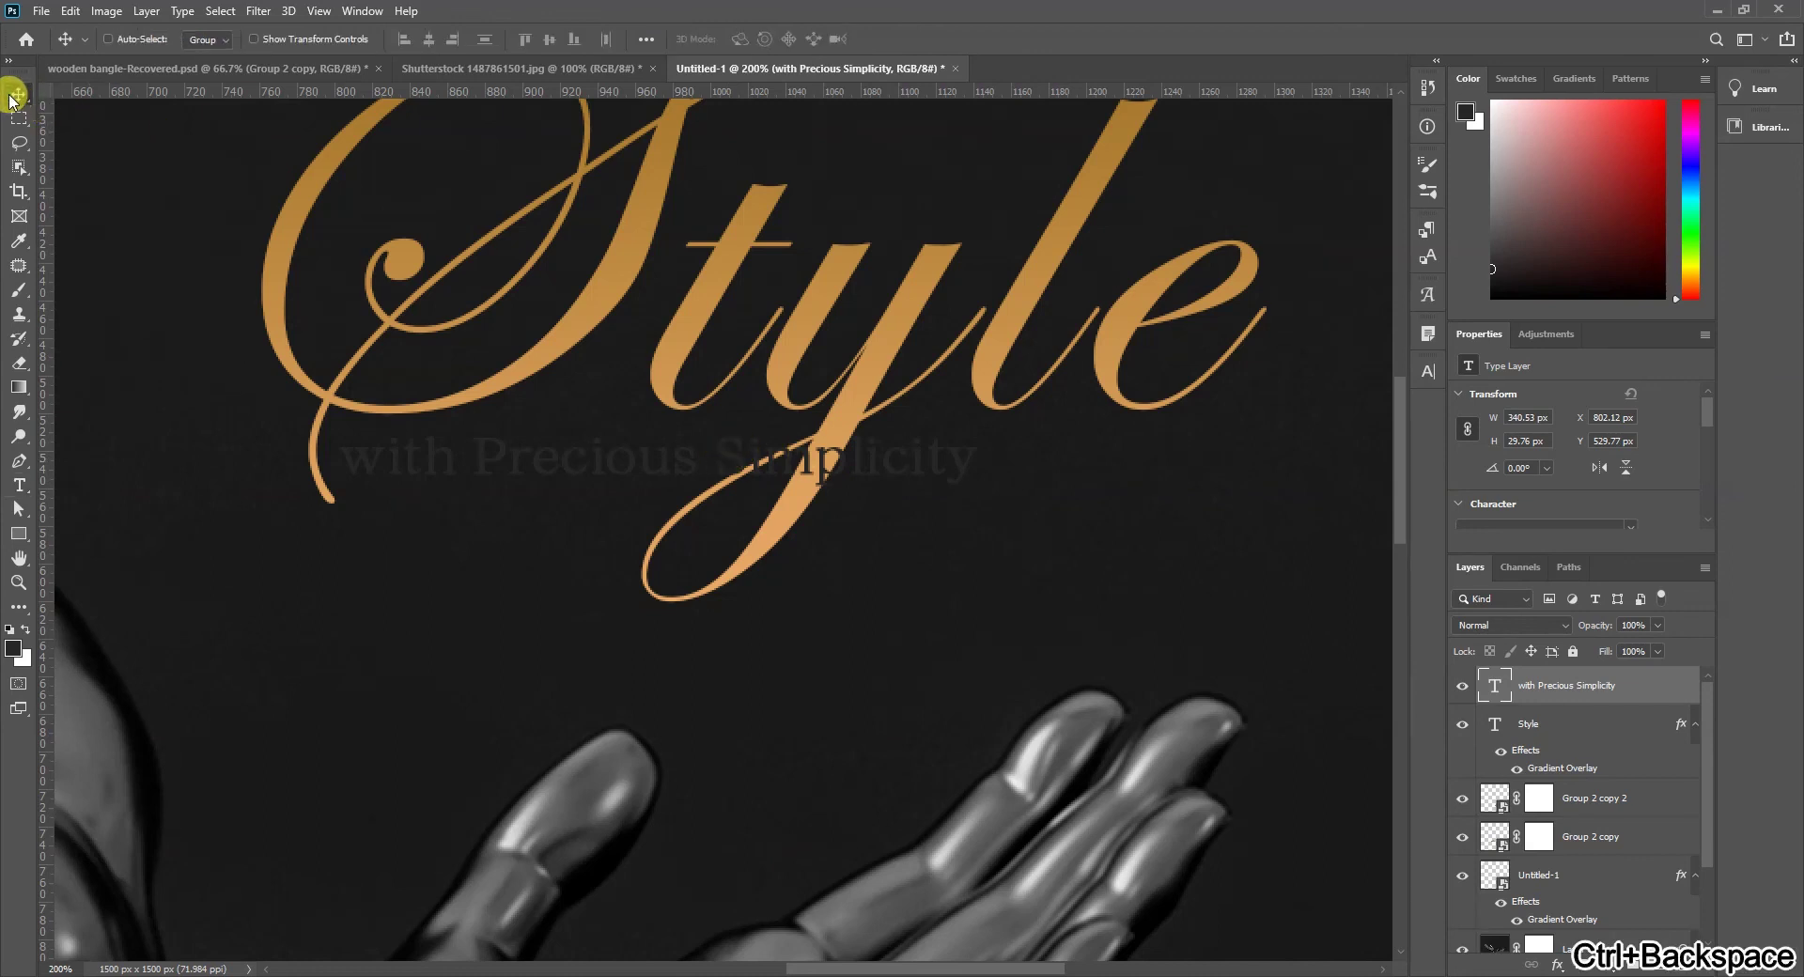
# Add extra spaces between "Precious" and "Simplicity" in the tagline to leave a gap for the headline's "y" tail.
pyautogui.press('t')
pyautogui.click(722, 456)
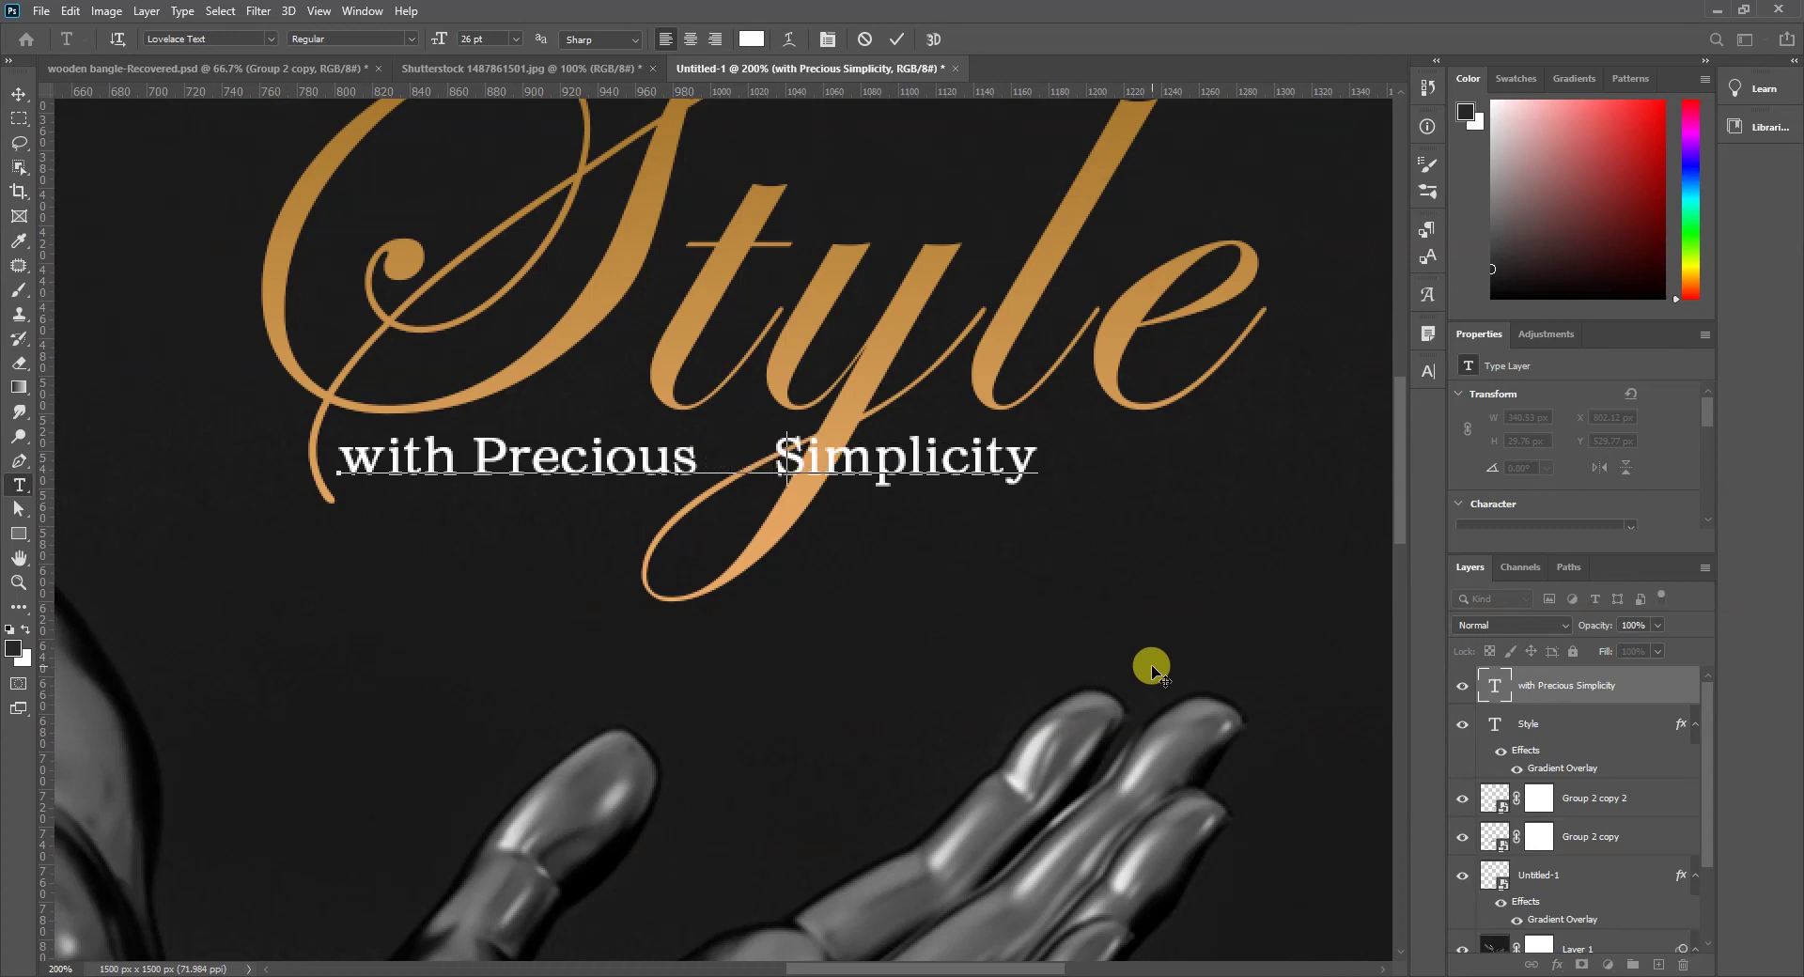
# Replace the duplicated tagline with the pasted Lorem ipsum paragraph and centre-align it in three lines at 18.41 pt near the poster's lower edge.
pyautogui.hotkey('ctrl', 'a')
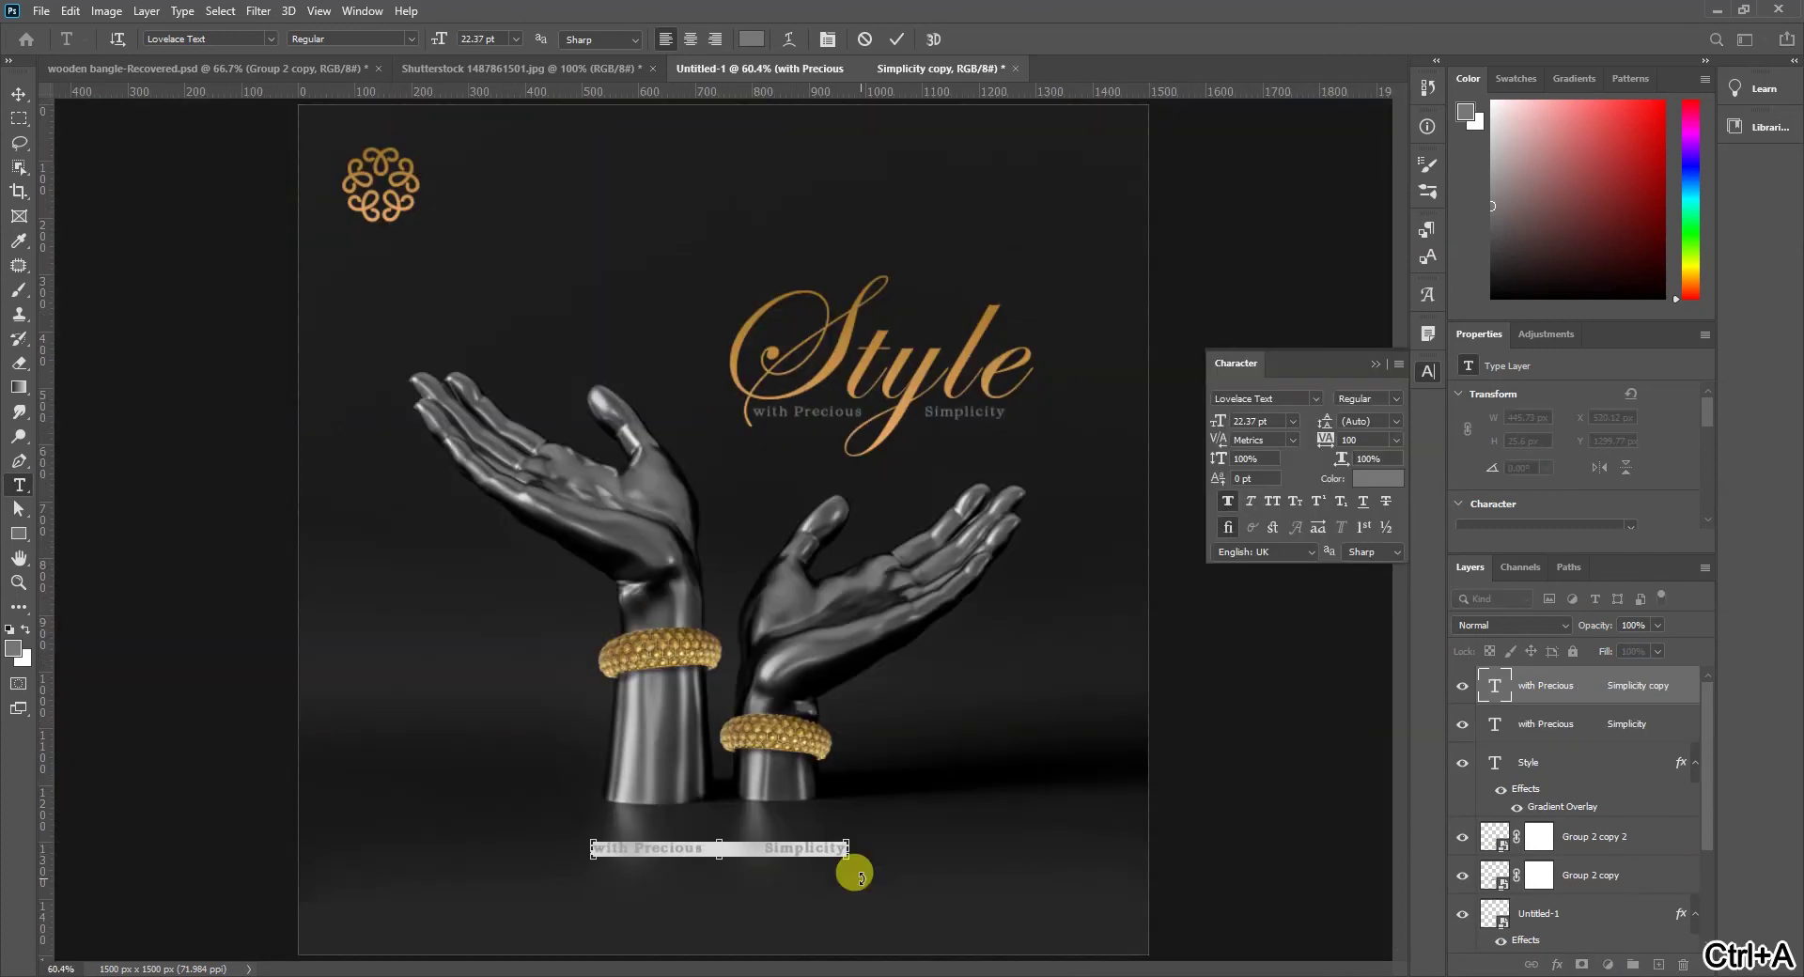
pyautogui.hotkey('ctrl', 'v')
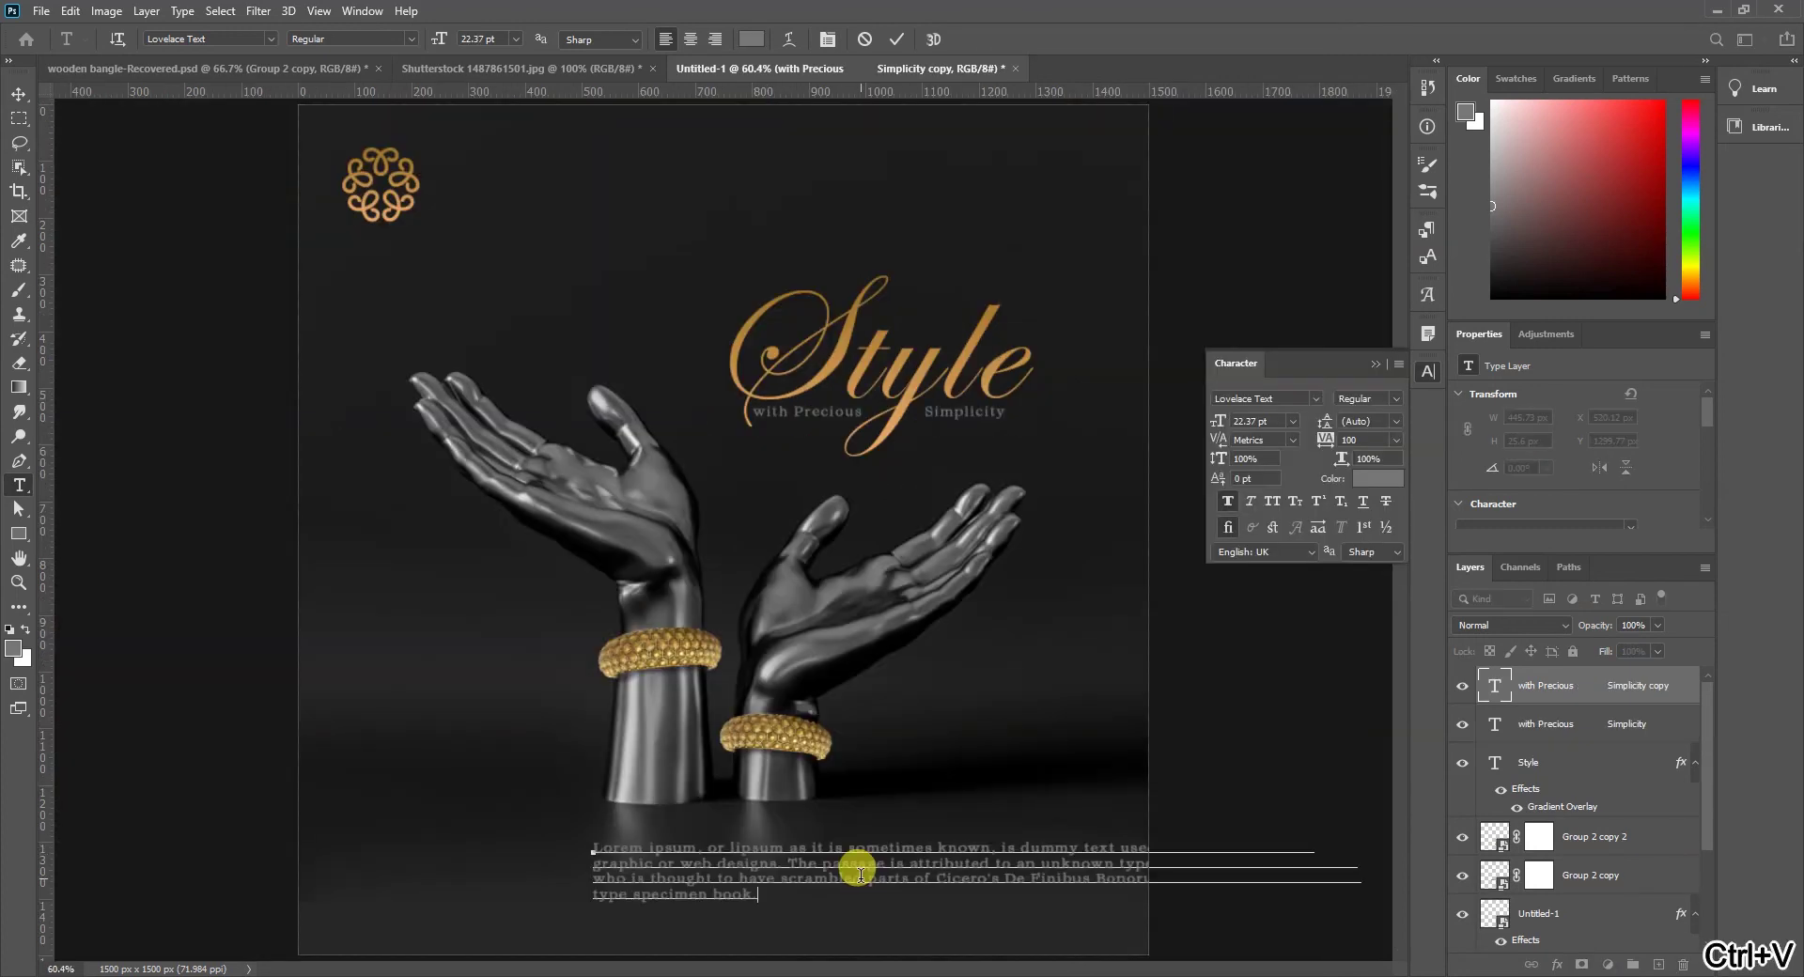
pyautogui.hotkey('ctrl', 'a')
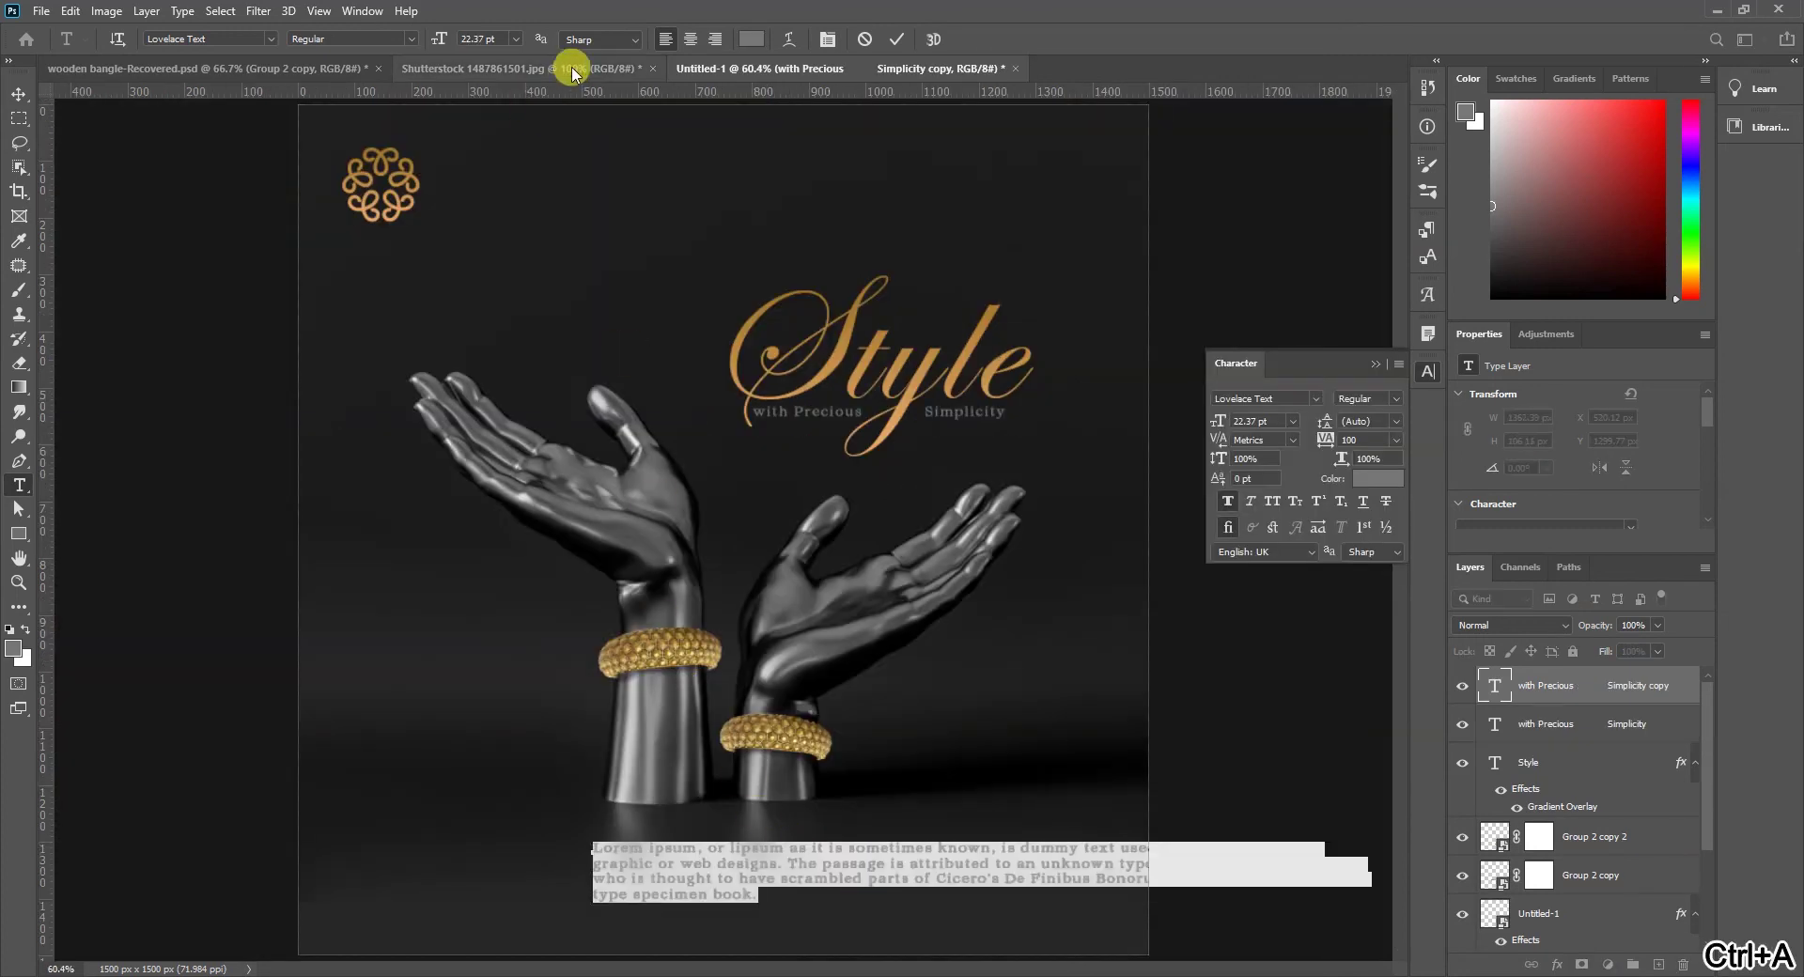
pyautogui.click(690, 38)
pyautogui.click(18, 93)
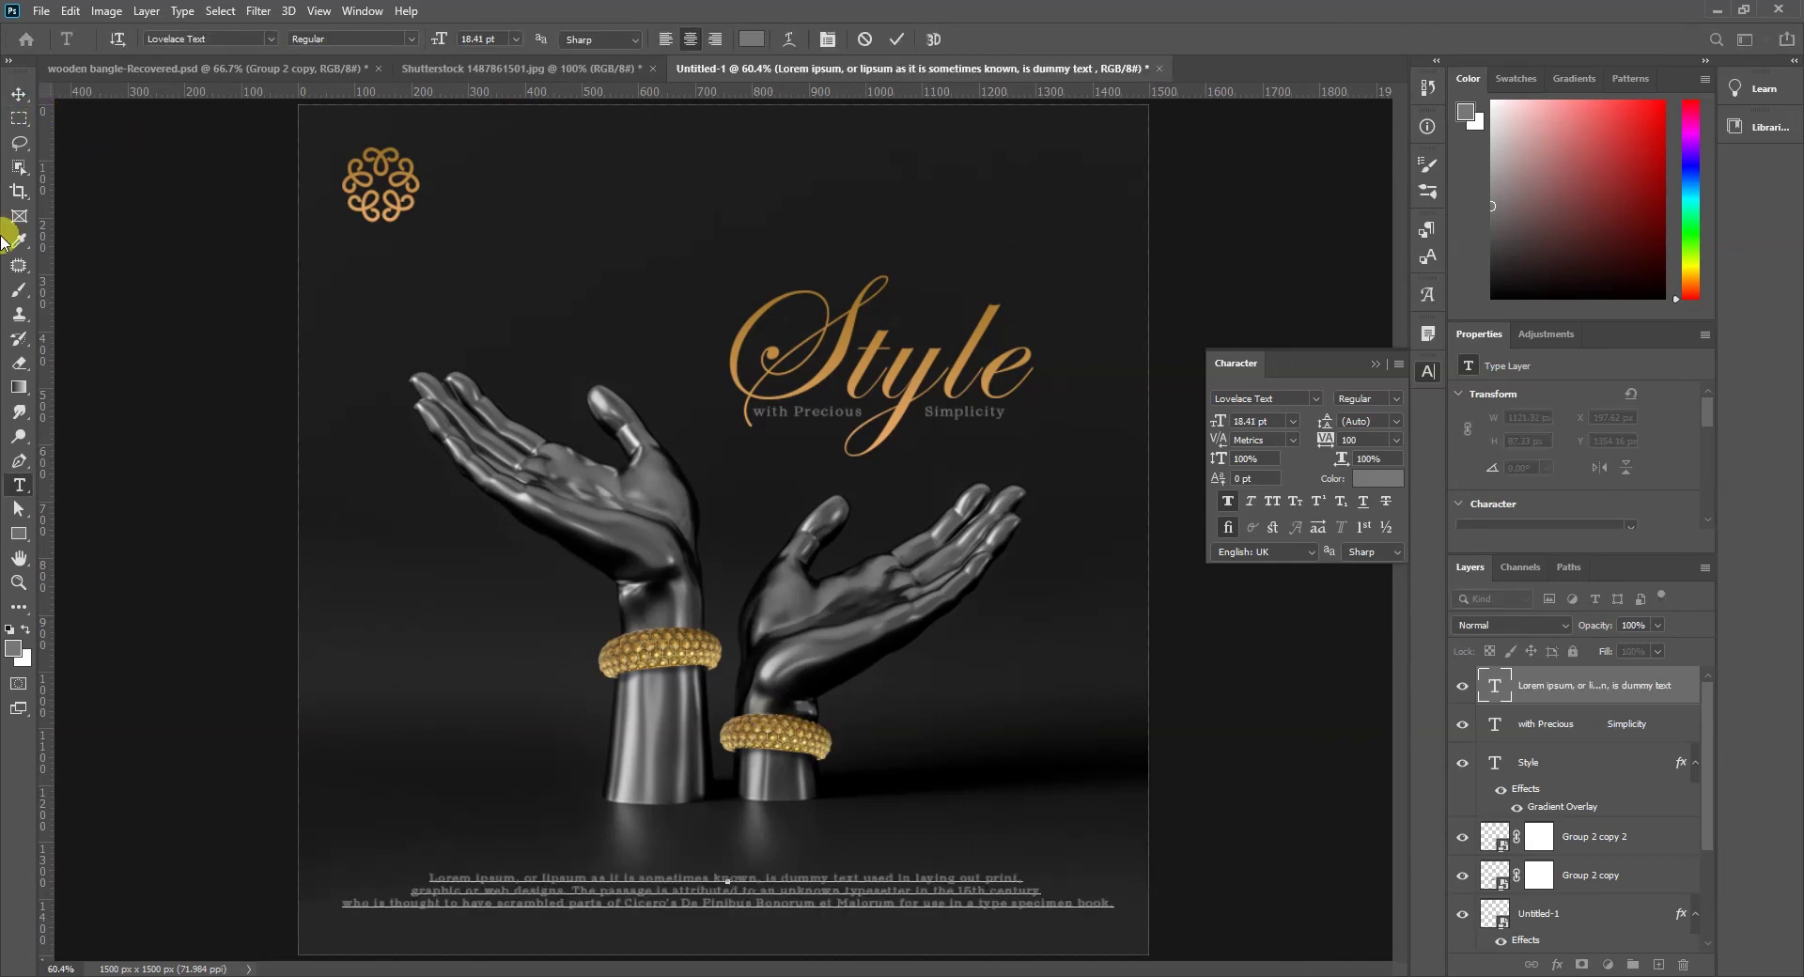
pyautogui.click(18, 93)
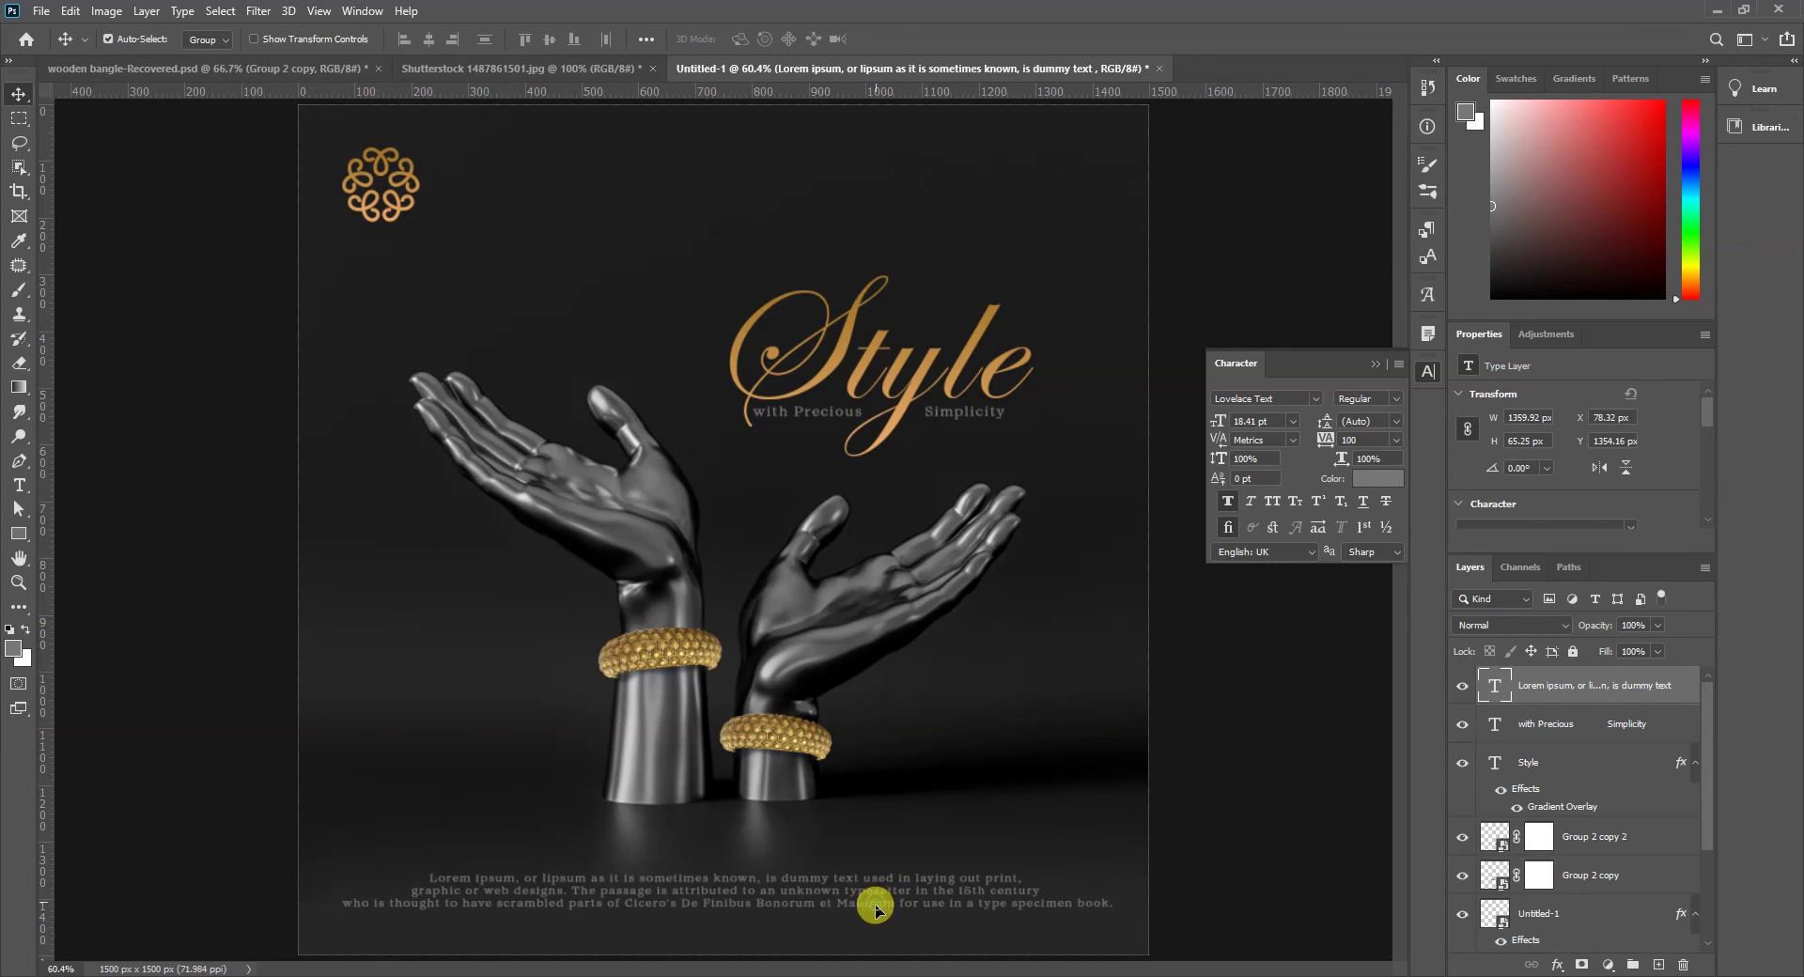
# Move the Lorem ipsum paragraph slightly down to about Y 1365 px.
pyautogui.moveTo(874, 907); pyautogui.dragTo(875, 913)
pyautogui.hotkey('ctrl', '0')
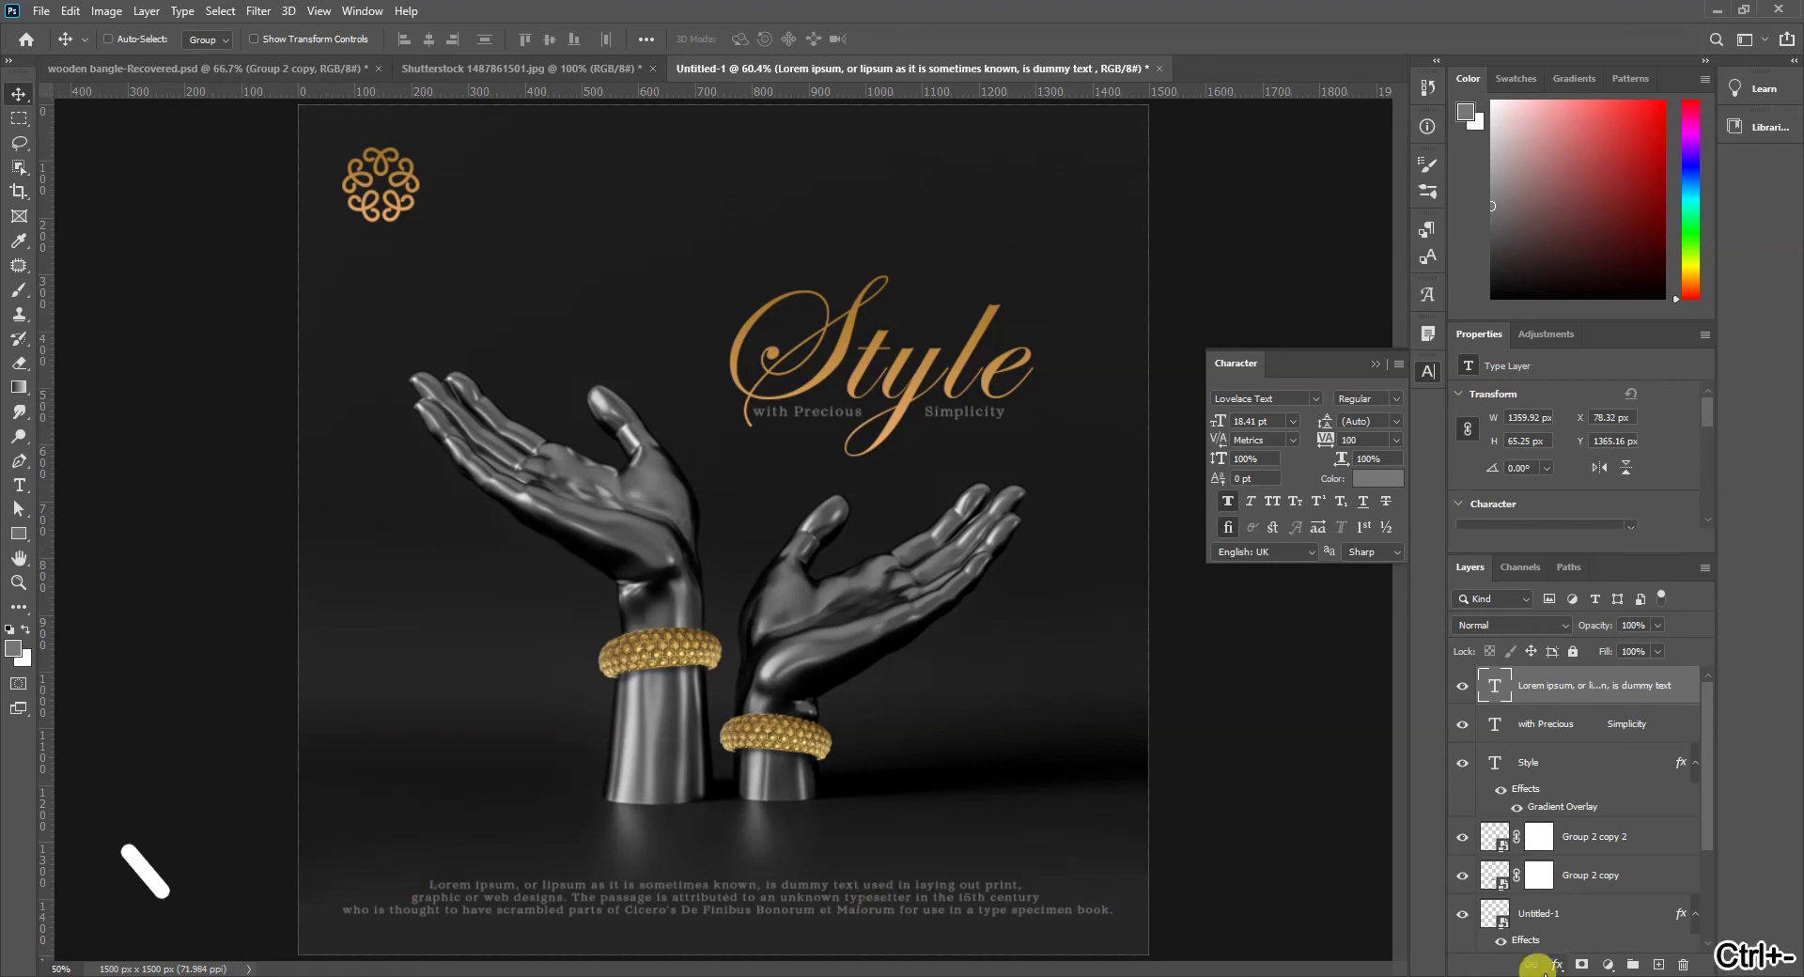
pyautogui.hotkey('ctrl', '-')
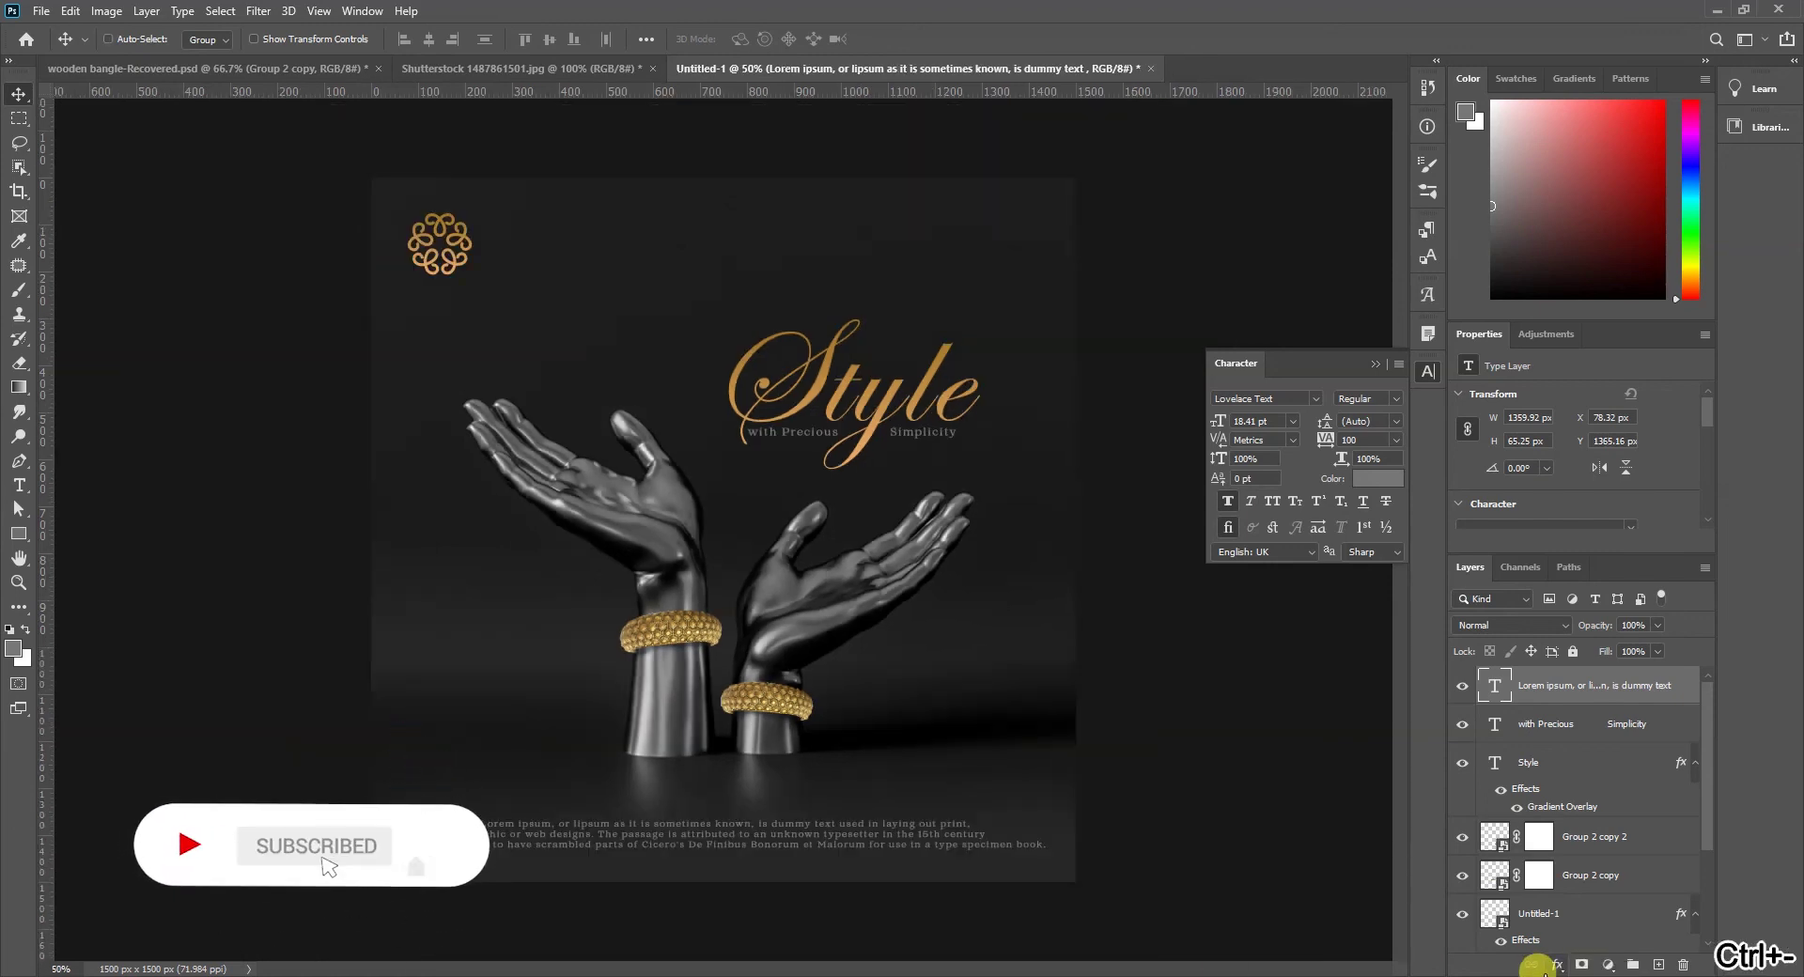
# Try moving the "Style" headline slightly up to about X 721 px, Y 227 px.
pyautogui.click(874, 418)
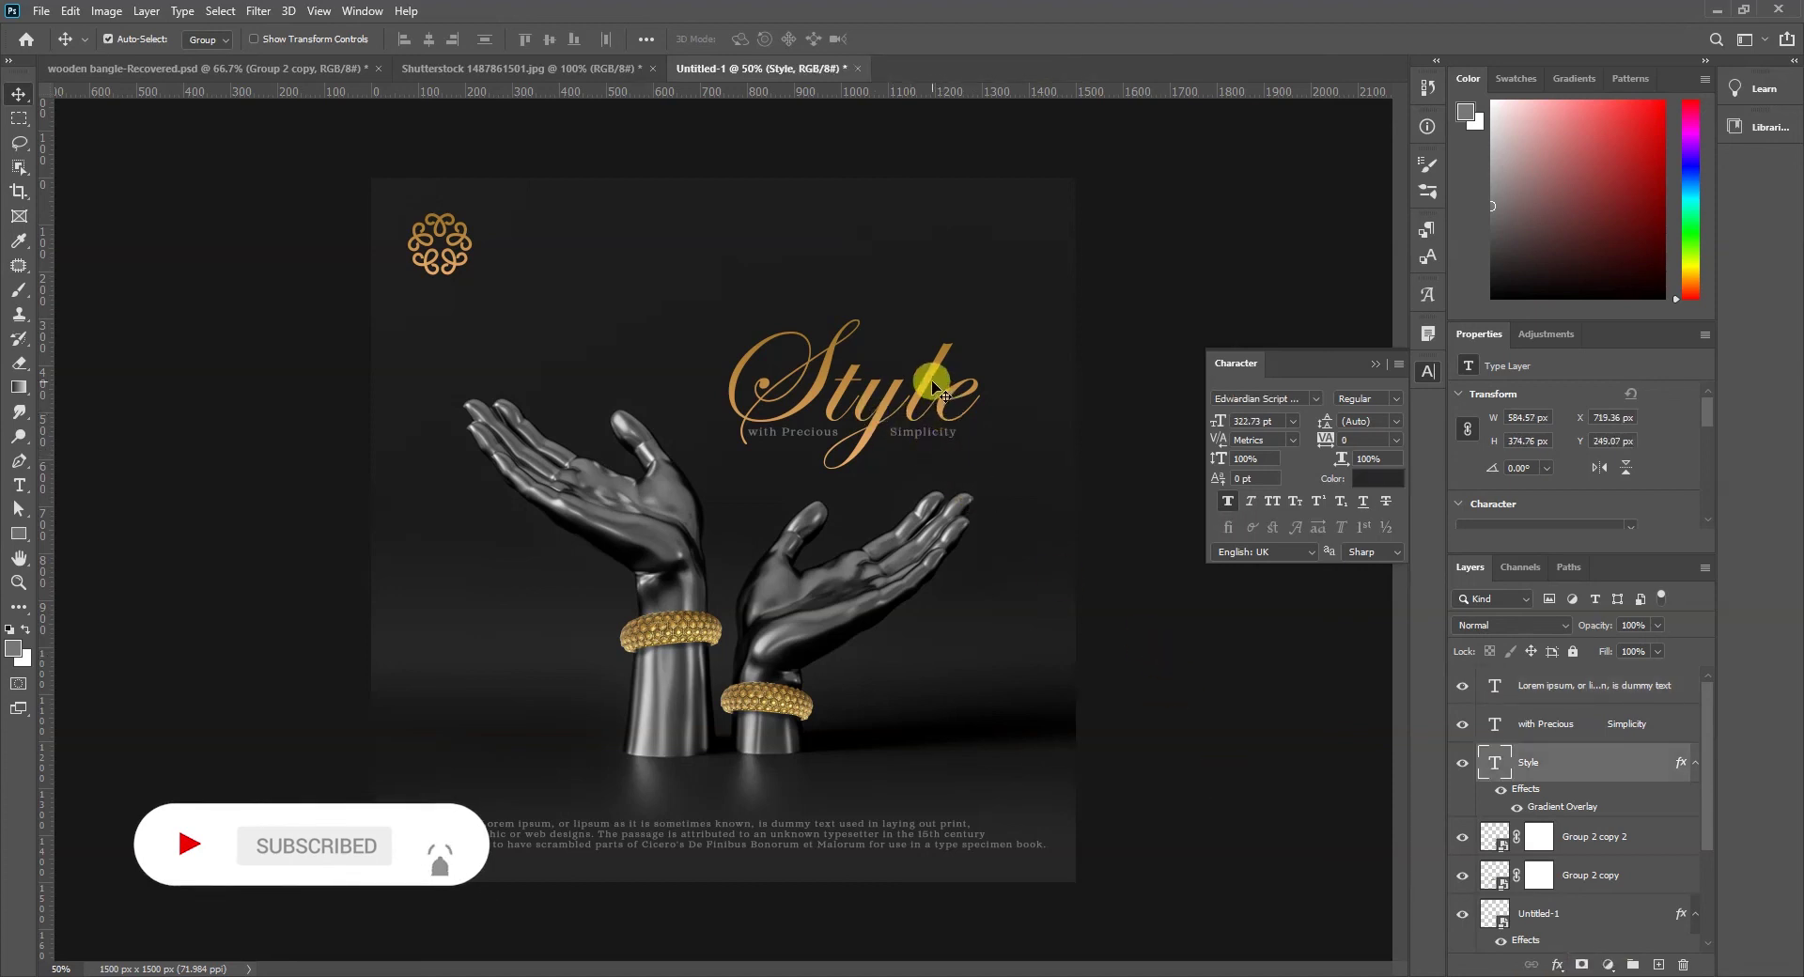
pyautogui.moveTo(937, 386)
pyautogui.mouseDown()
pyautogui.moveTo(947, 354)
pyautogui.moveTo(940, 391)
pyautogui.mouseUp()
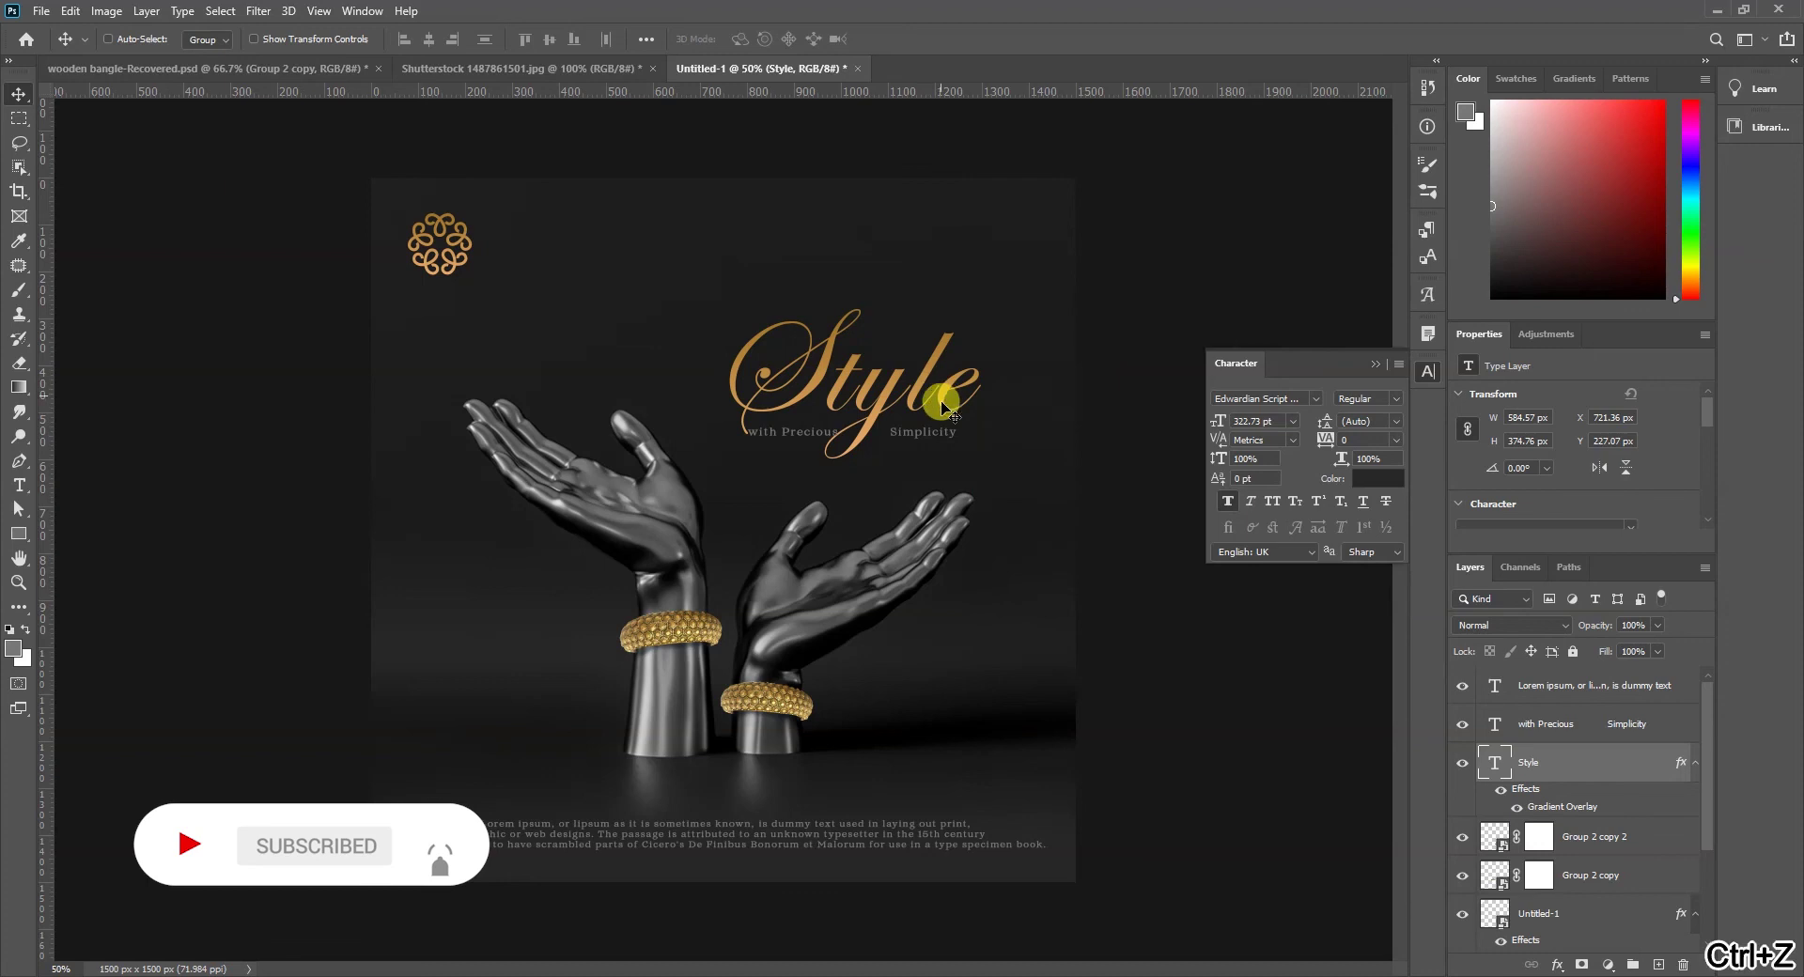